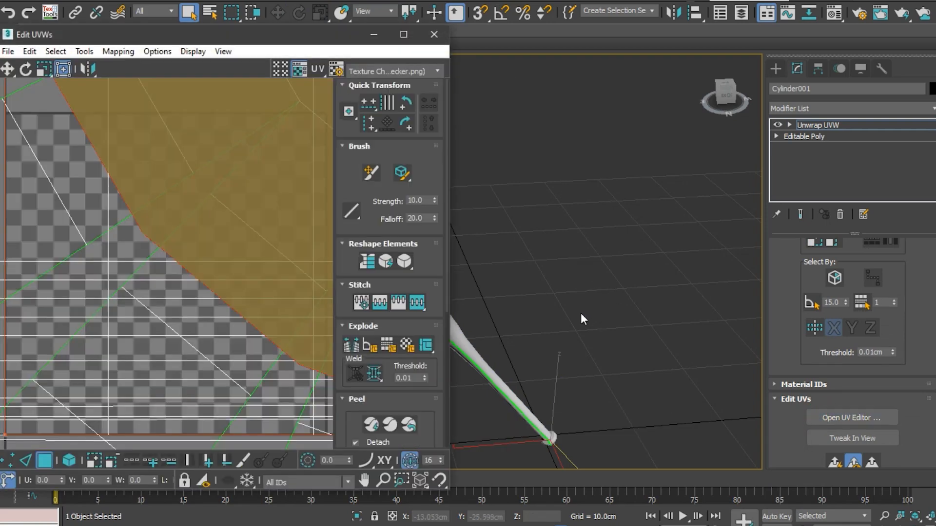
Select all the bat's UV faces and move them off the checker tile into empty space
middle_click_drag(581, 313, 654, 306)
scroll(270, 278, "down", 8)
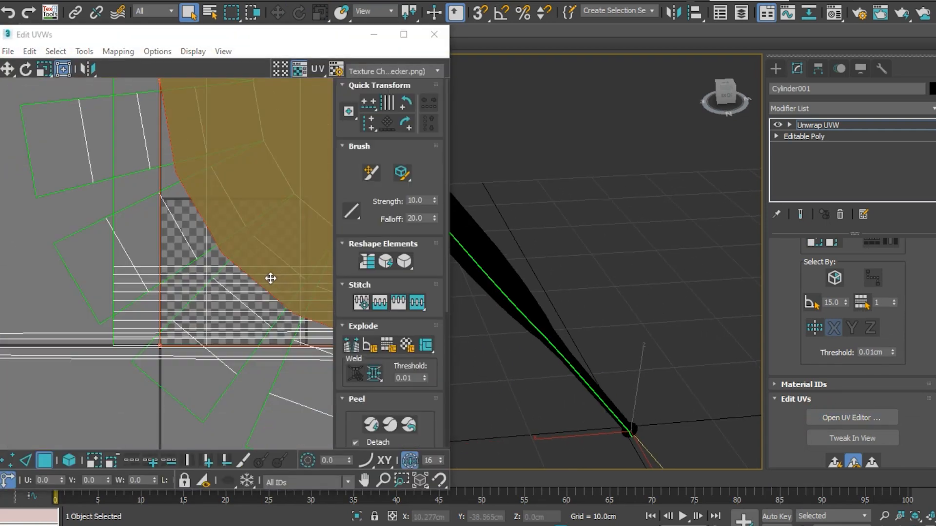
key("ctrl+a")
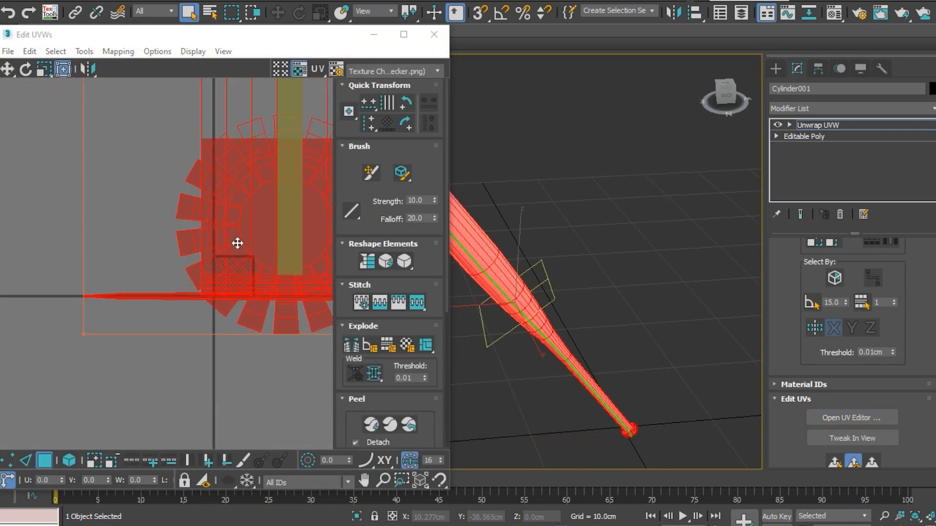
left_click_drag(236, 243, 477, 211)
scroll(241, 281, "up", 2)
scroll(242, 282, "up", 4)
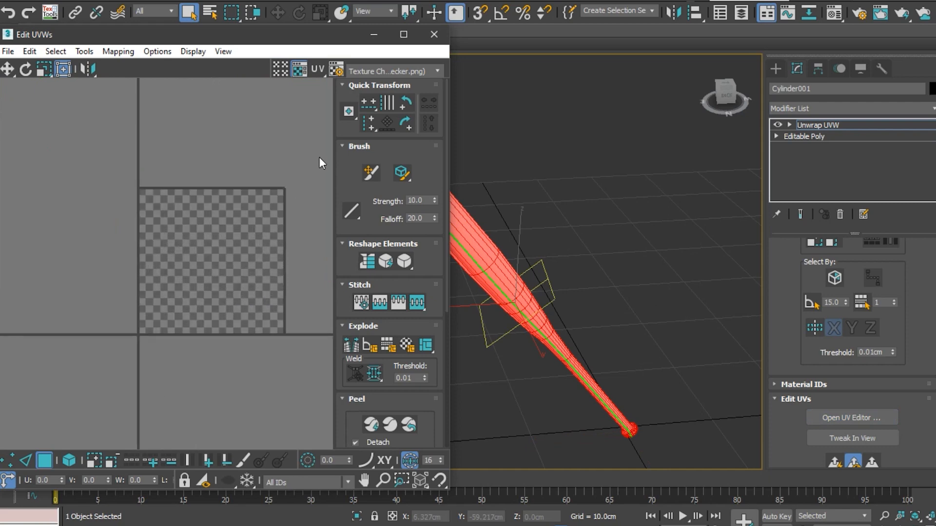
Set the UV editor's background texture to CheckerPattern (Checker)
left_click(368, 74)
left_click(357, 74)
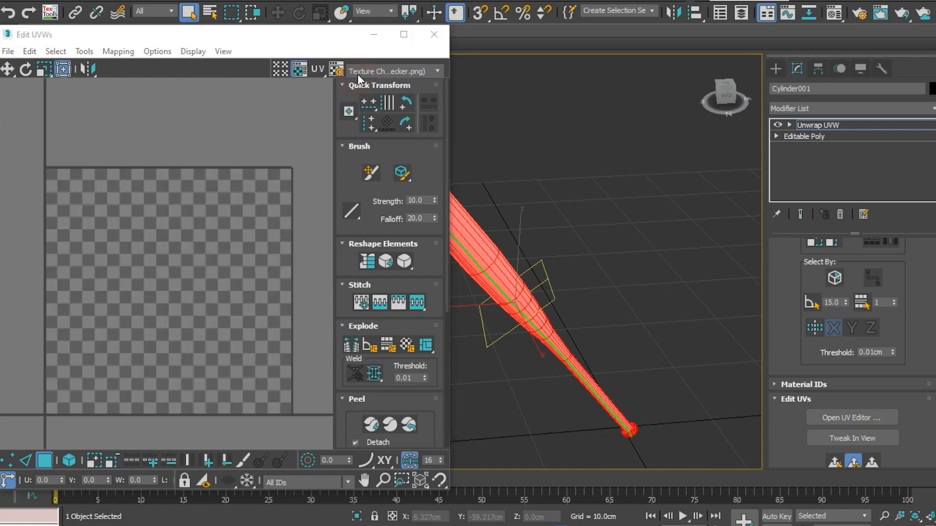
left_click(358, 74)
left_click(354, 83)
left_click(358, 73)
left_click(358, 89)
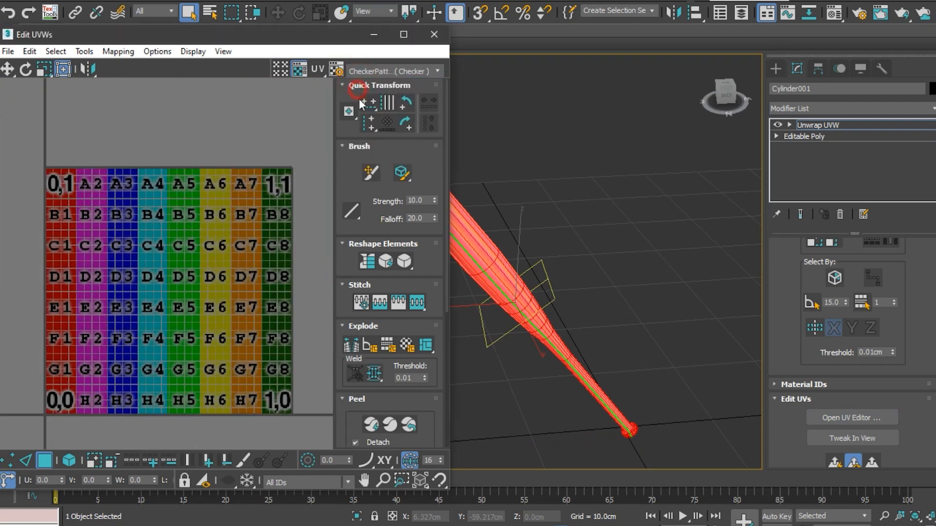
Select the flat cap face on the bat's thick nailed end and grow the selection by one ring
middle_click_drag(557, 312, 622, 333)
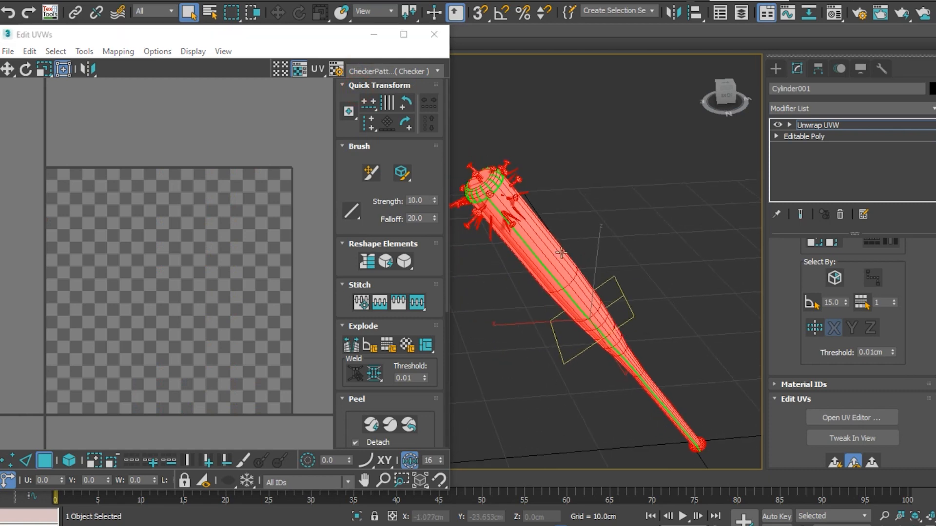
middle_click_drag(562, 253, 592, 275, "alt")
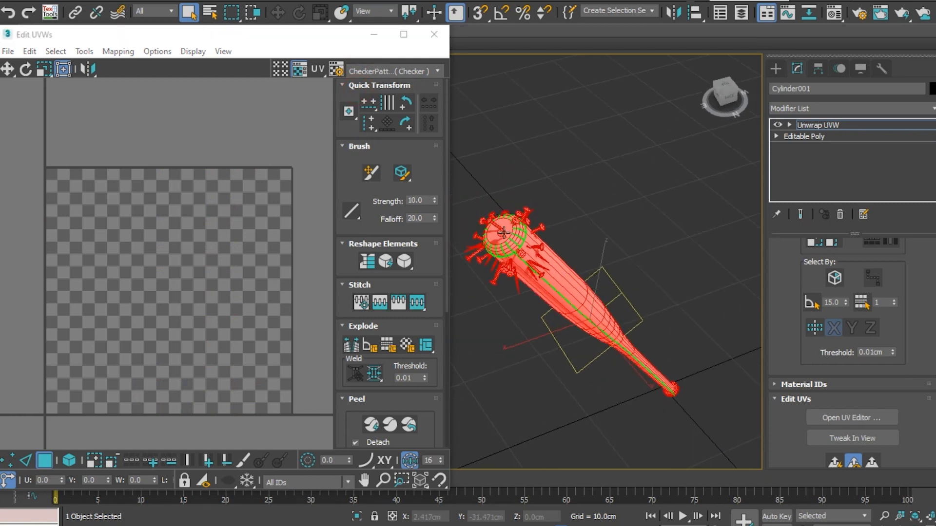
scroll(504, 233, "up", 5)
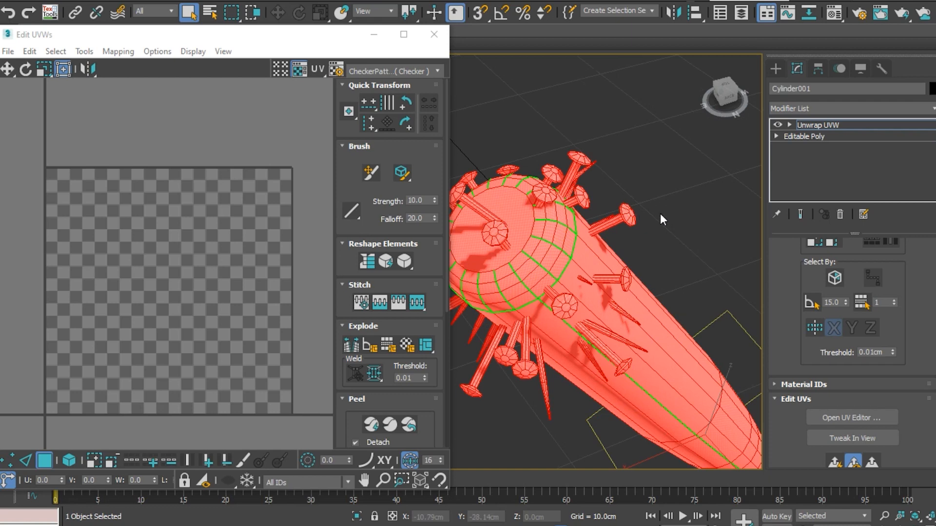
scroll(824, 308, "up", 1)
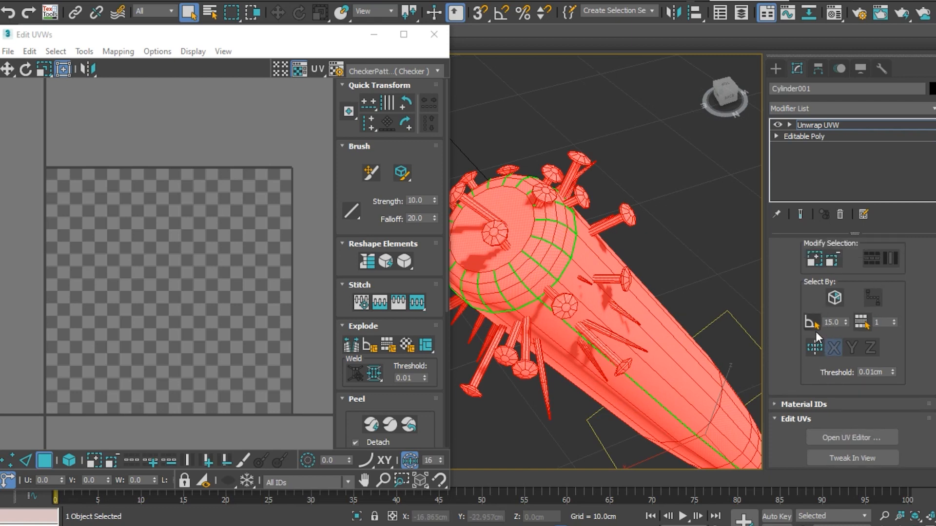
scroll(815, 332, "up", 2)
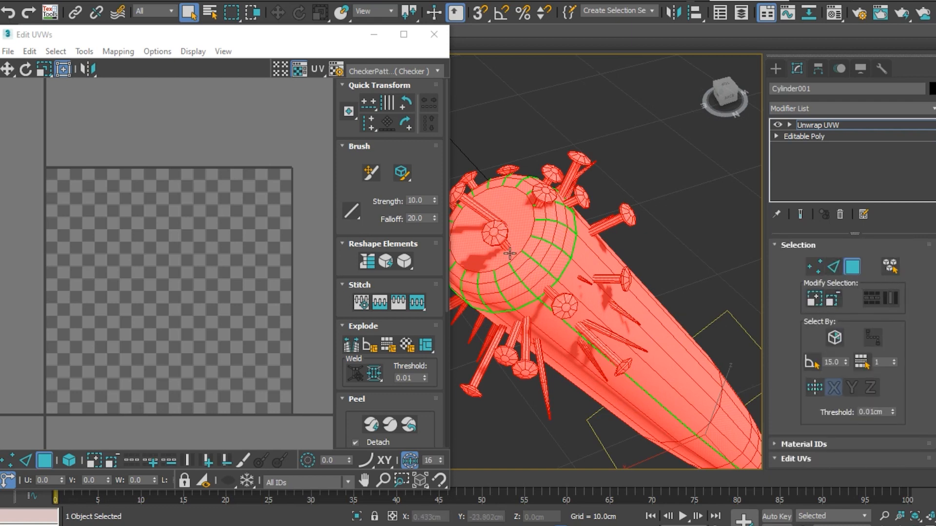
left_click(637, 271)
mouse_move(607, 266)
middle_mouse_down("alt")
mouse_move(647, 279)
mouse_move(610, 271)
mouse_move(615, 263)
middle_mouse_up("alt")
left_click(568, 251)
scroll(652, 281, "up", 3)
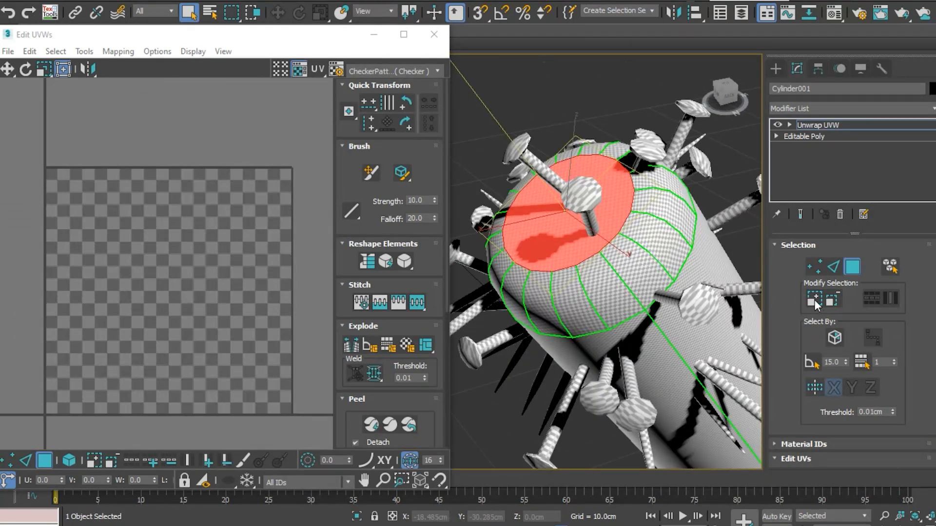
left_click(815, 299)
Apply a quick planar map to the selected barrel cap faces and move the shell directly above the checker tile
scroll(800, 331, "down", 5)
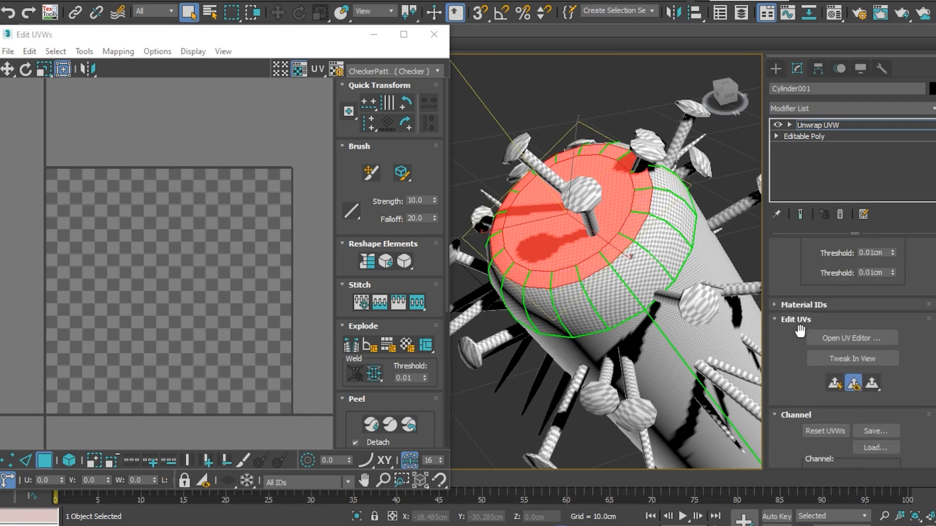
scroll(800, 332, "down", 5)
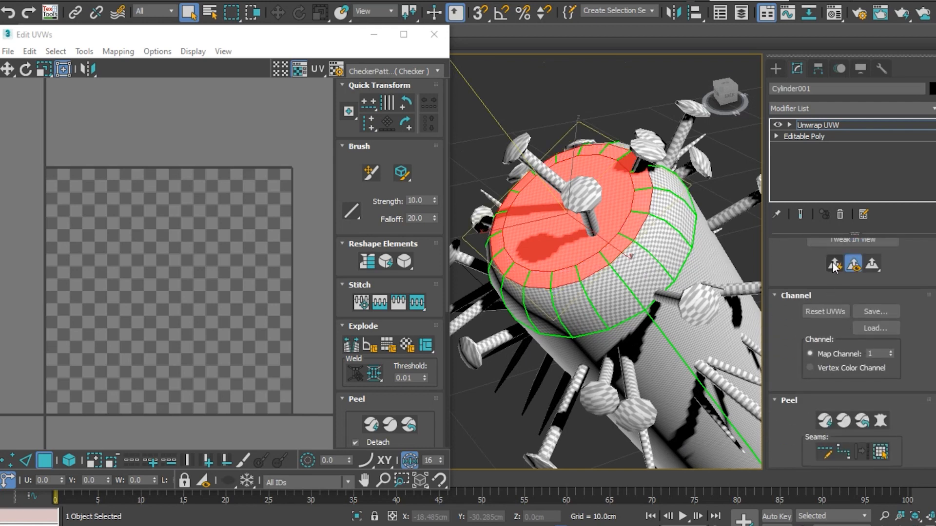
left_click(834, 264)
scroll(356, 402, "down", 3)
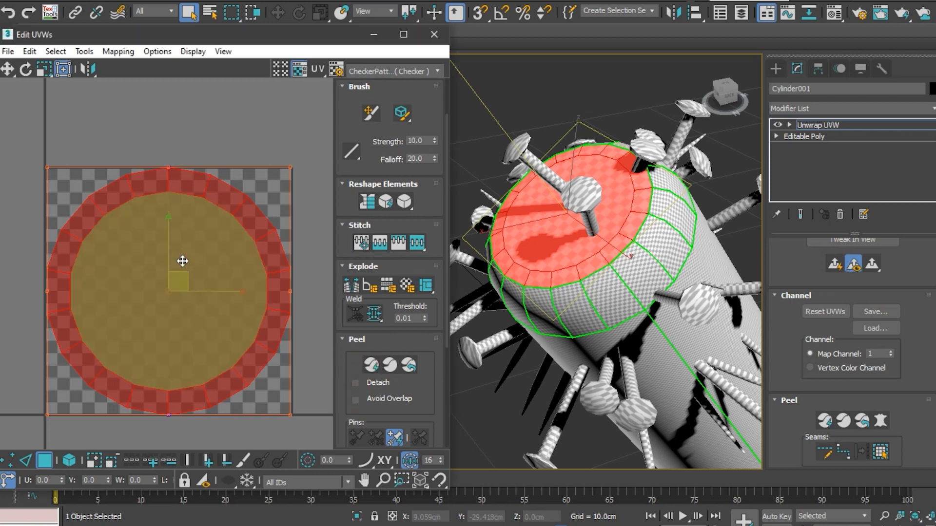
left_click_drag(182, 275, 181, 30)
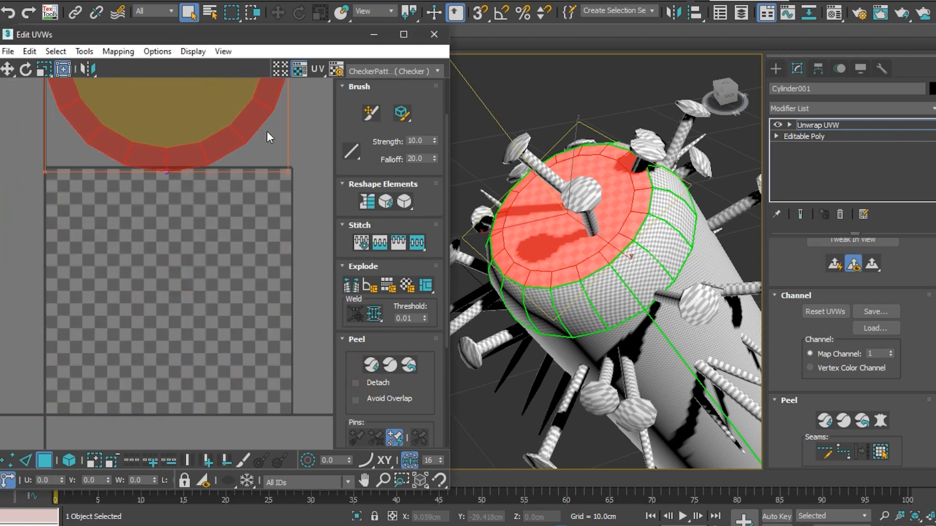
Select the flat cap face of the bat's knob and grow the selection by two rings
scroll(504, 156, "down", 10)
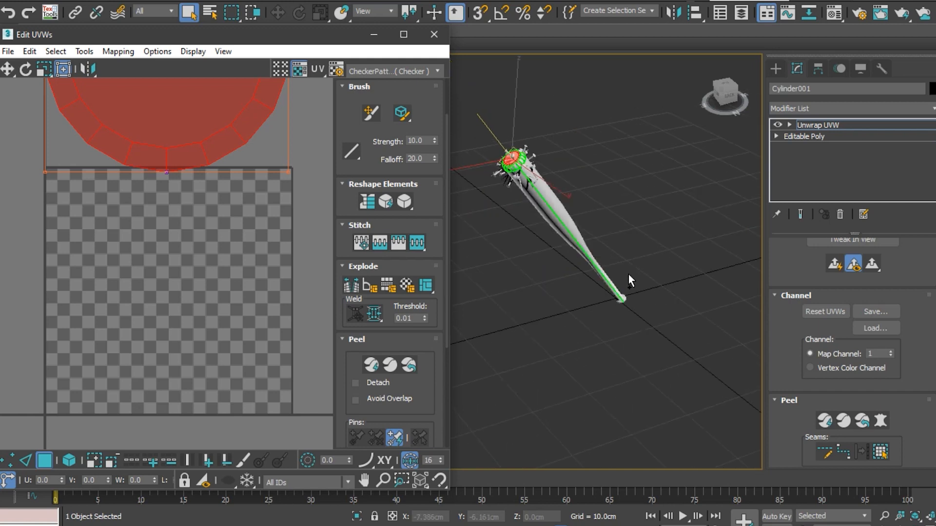
middle_click_drag(628, 275, 634, 302, "alt")
scroll(624, 310, "up", 10)
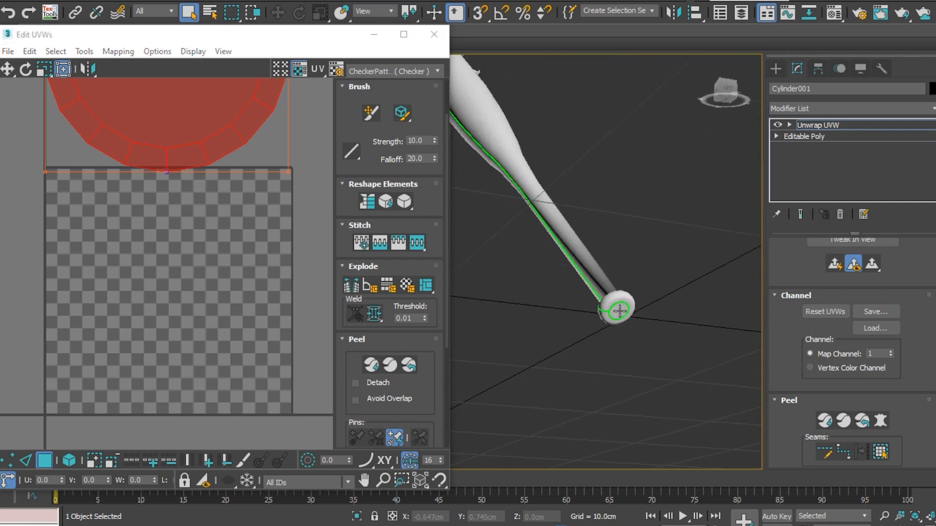
left_click(620, 311)
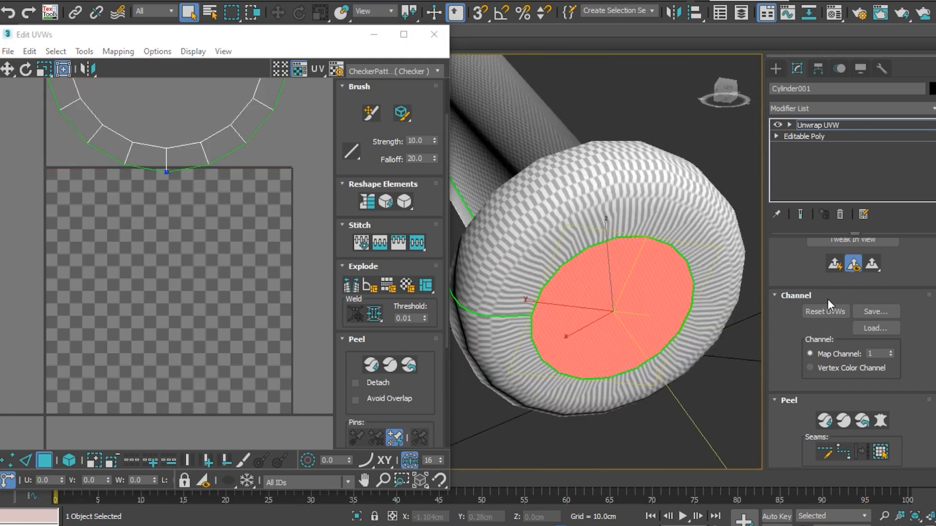
scroll(828, 300, "up", 5)
scroll(815, 273, "up", 2)
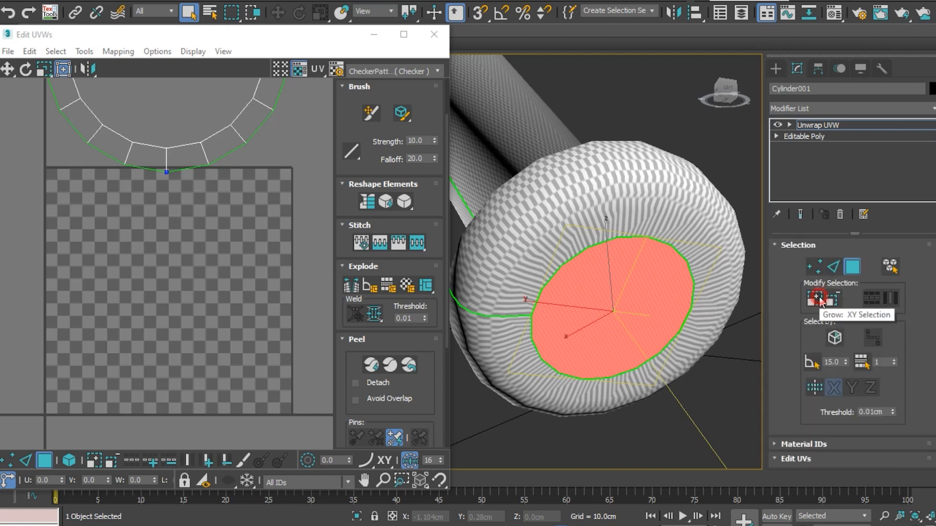
left_click(819, 296)
middle_click_drag(633, 304, 654, 271, "alt")
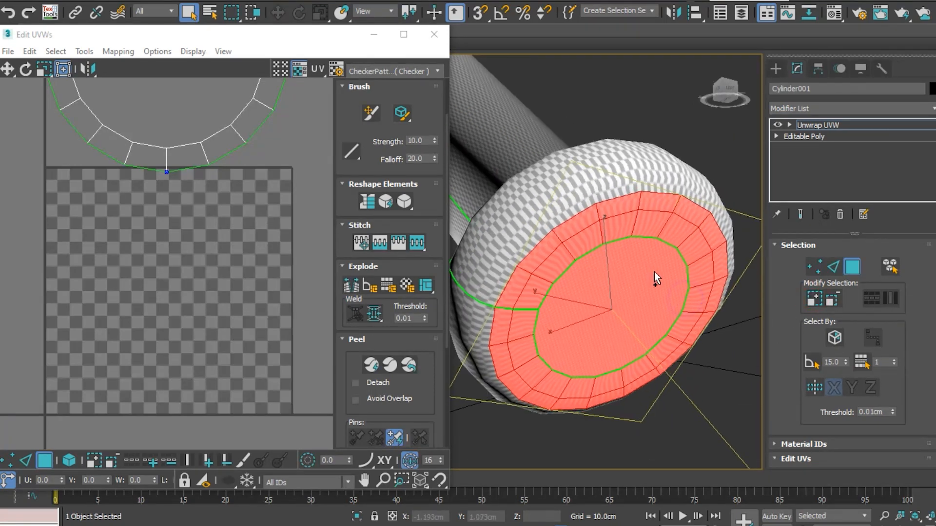
left_click(818, 298)
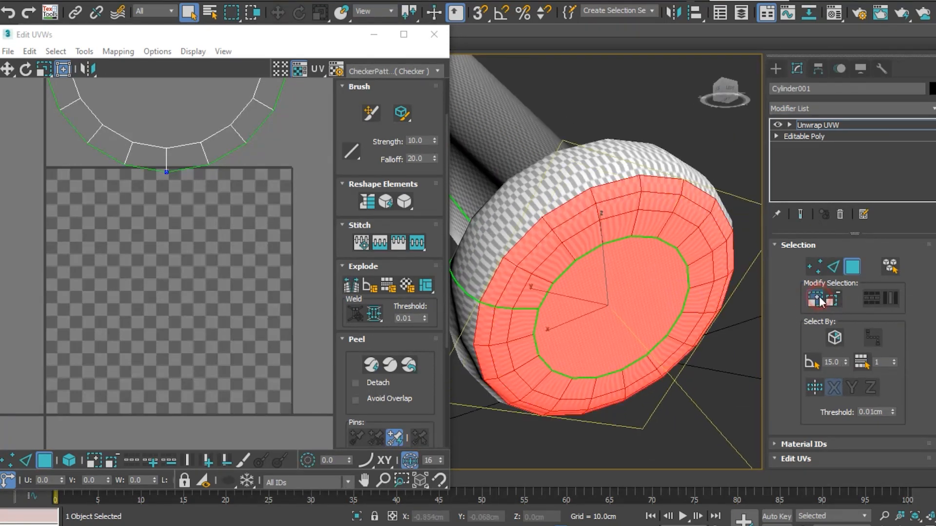
Apply a quick planar map to the selected knob faces and move the shell to the left of the checker tile
middle_click_drag(638, 276, 644, 310, "alt")
scroll(782, 329, "down", 3)
scroll(799, 332, "down", 3)
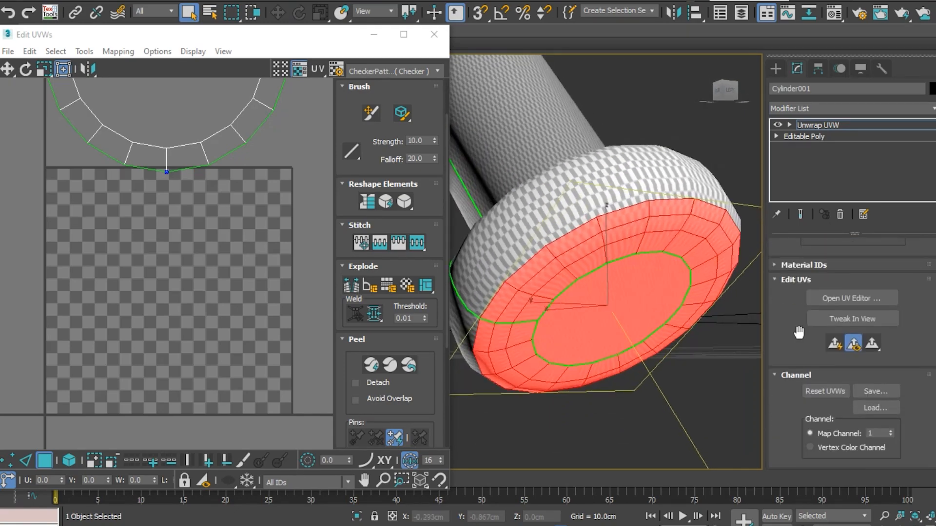
left_click(832, 343)
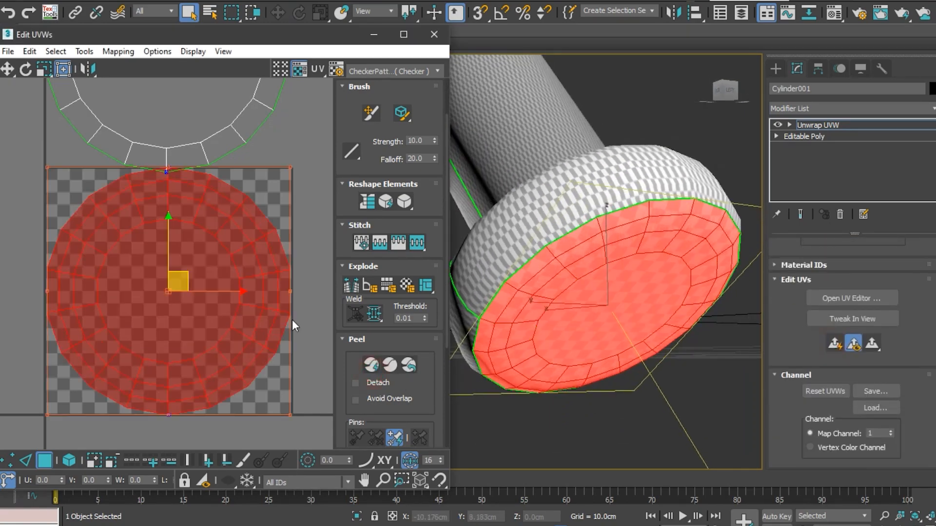
scroll(292, 321, "down", 4)
left_click_drag(245, 295, 37, 312)
Select the flat cap face at the bat's nailed end again and grow the selection by two rings
scroll(616, 403, "down", 5)
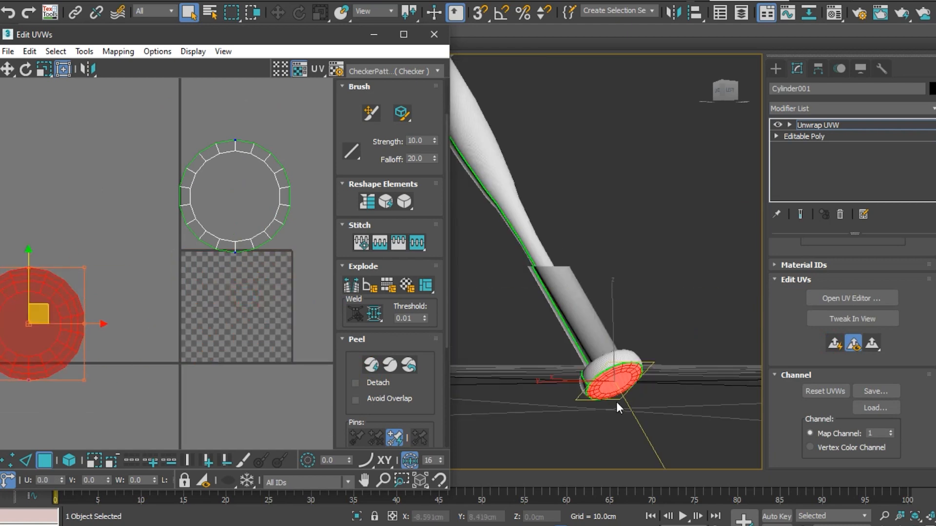
mouse_move(616, 401)
middle_mouse_down("alt")
mouse_move(596, 334)
mouse_move(620, 407)
middle_mouse_up("alt")
scroll(475, 255, "up", 3)
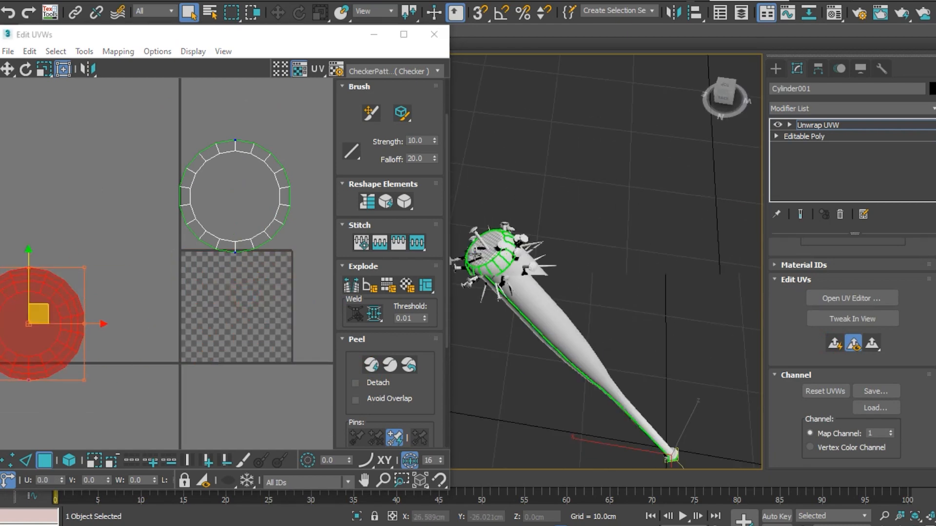
scroll(475, 254, "up", 5)
left_click(510, 249)
middle_click_drag(544, 263, 611, 253, "alt")
scroll(611, 253, "up", 5)
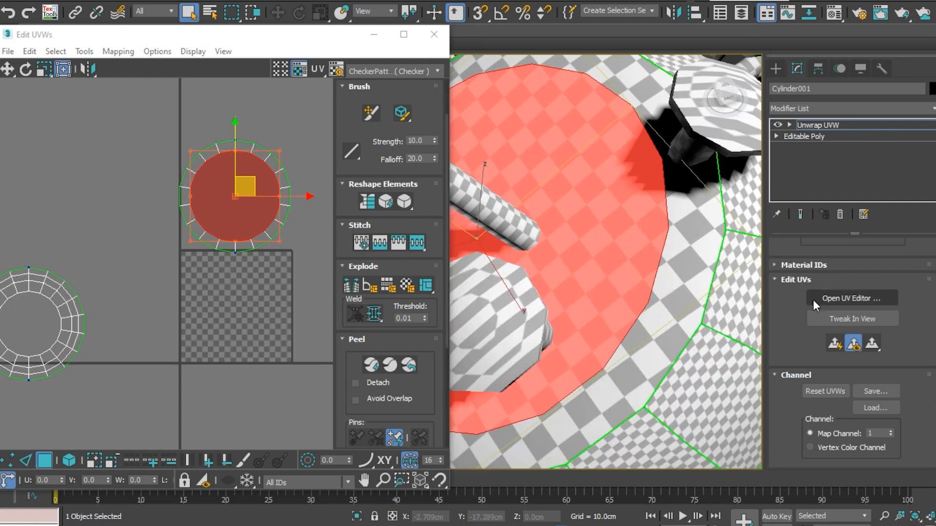
scroll(800, 302, "up", 5)
left_click(812, 303)
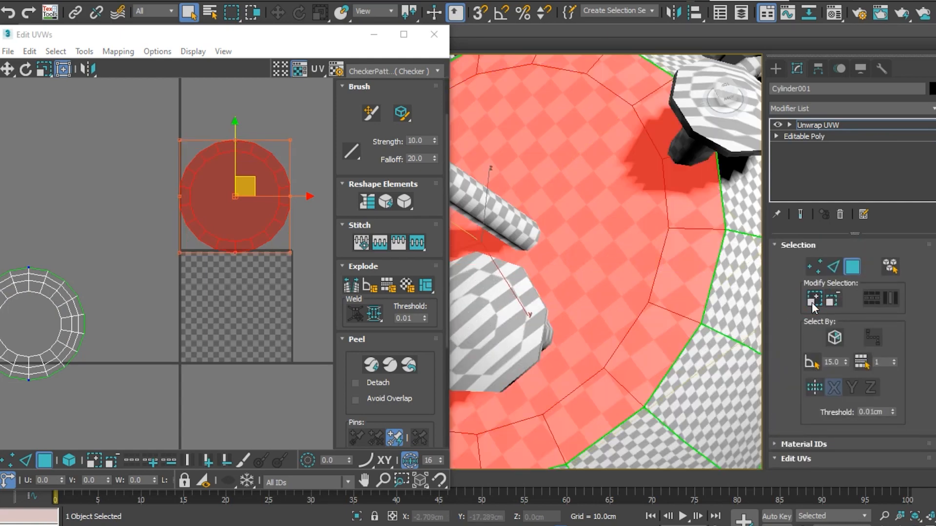
left_click(812, 302)
scroll(670, 275, "down", 5)
scroll(669, 274, "down", 5)
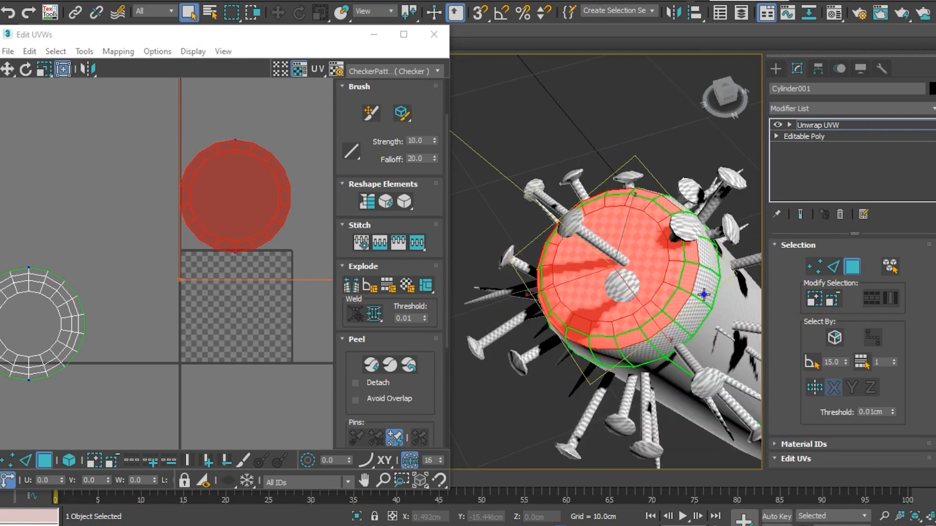
middle_click_drag(669, 275, 704, 274, "alt")
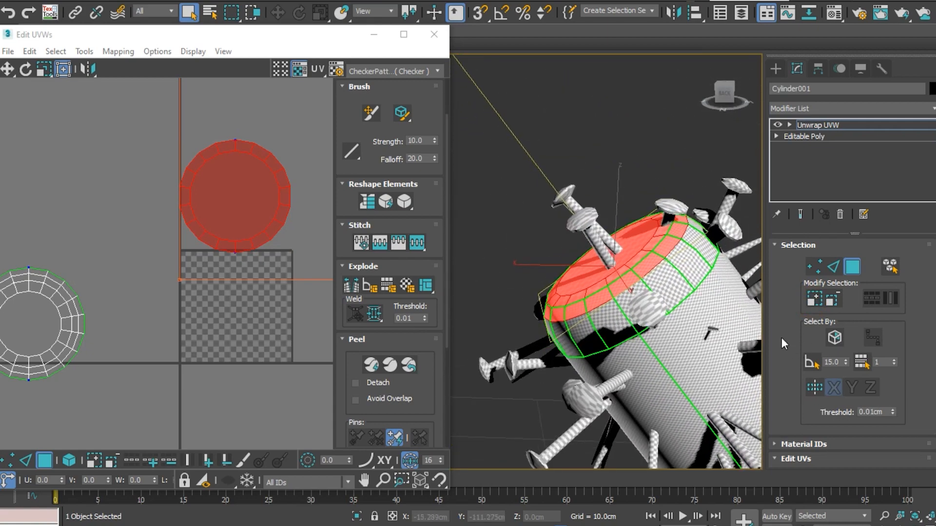
left_click(819, 299)
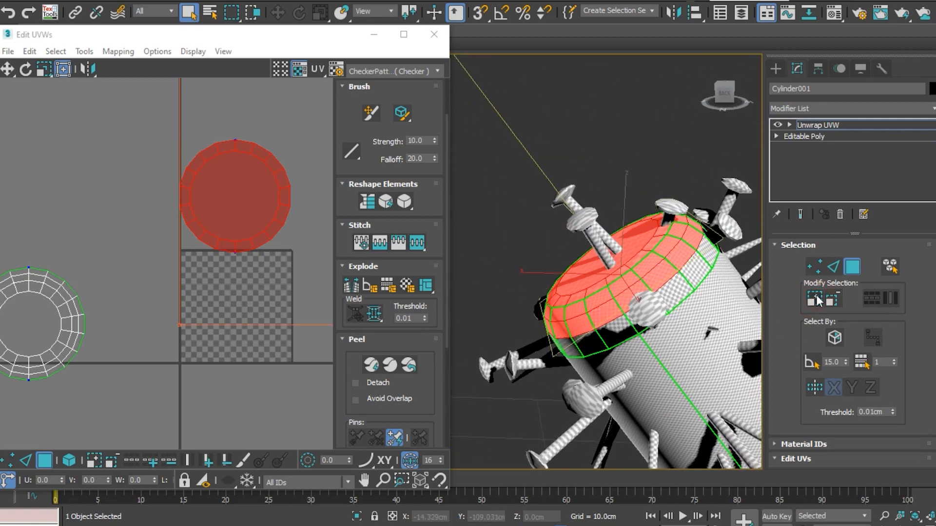
left_click(827, 300)
Unwrap the selected barrel-end faces with a quick planar map and Quick Peel, and move the shell above the checker tile
scroll(790, 341, "down", 10)
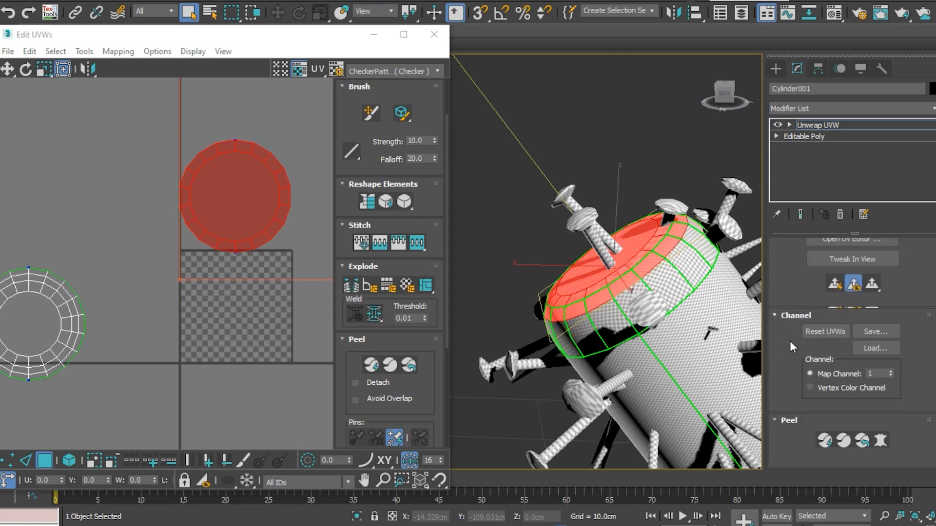
scroll(817, 364, "down", 4)
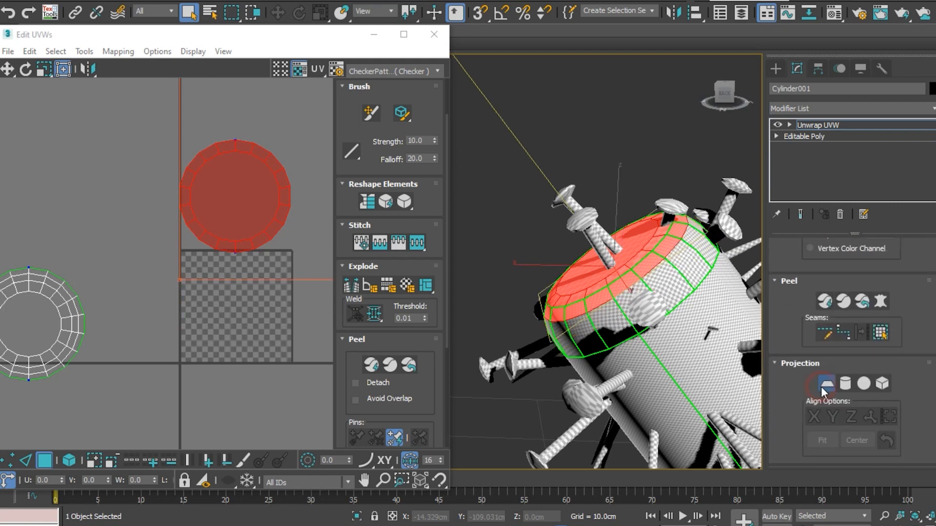
scroll(819, 308, "up", 8)
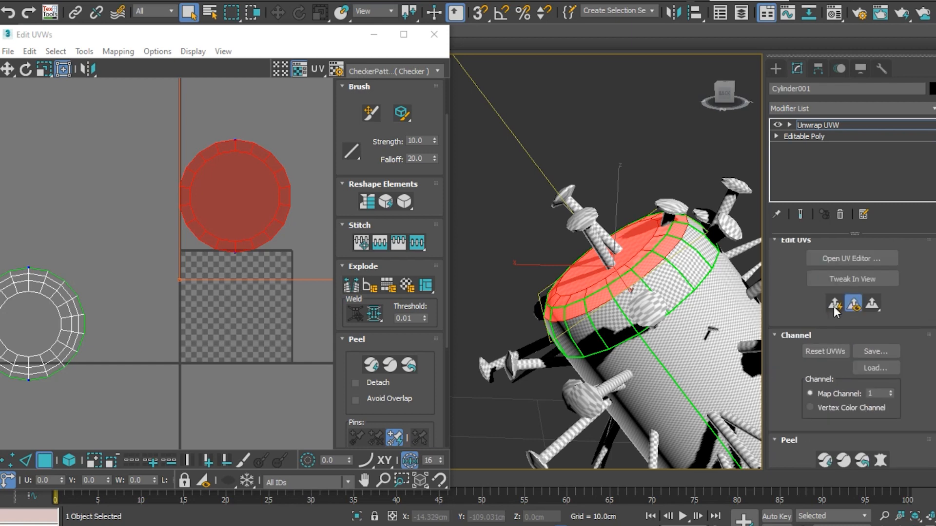
left_click(834, 304)
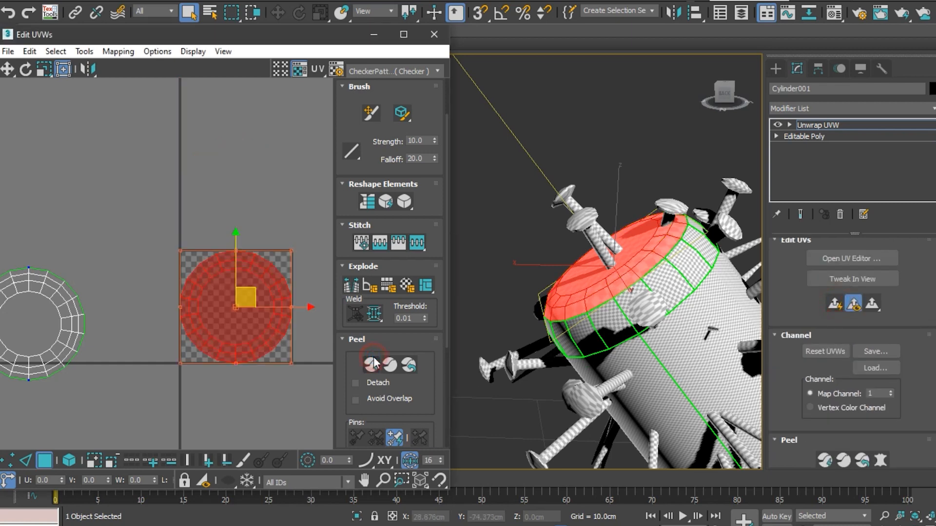
left_click_drag(261, 301, 229, 124)
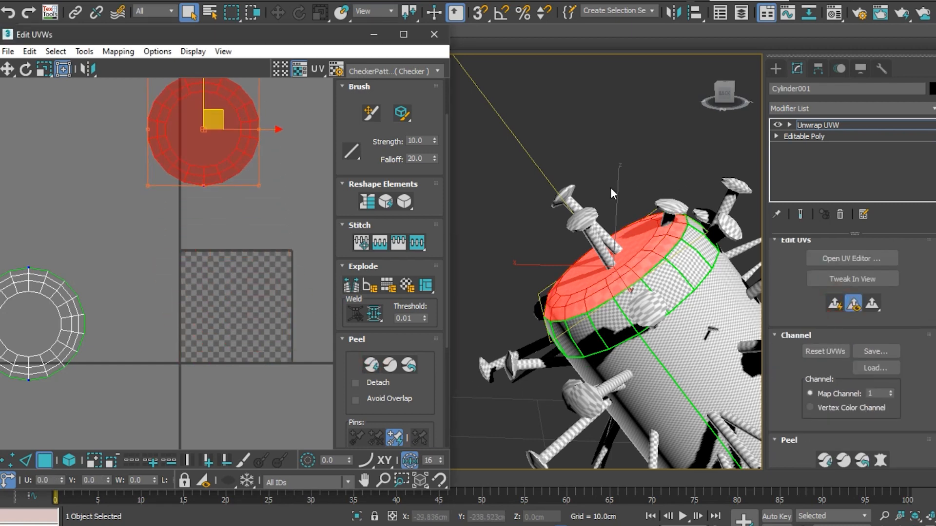
Select the entire bat as one element in the 3D view
scroll(561, 184, "down", 3)
scroll(531, 191, "down", 2)
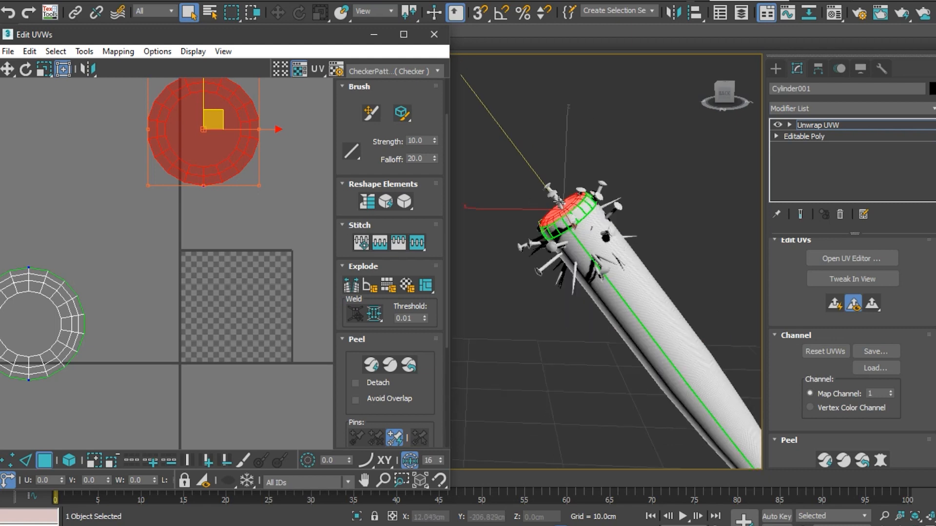
scroll(784, 294, "up", 8)
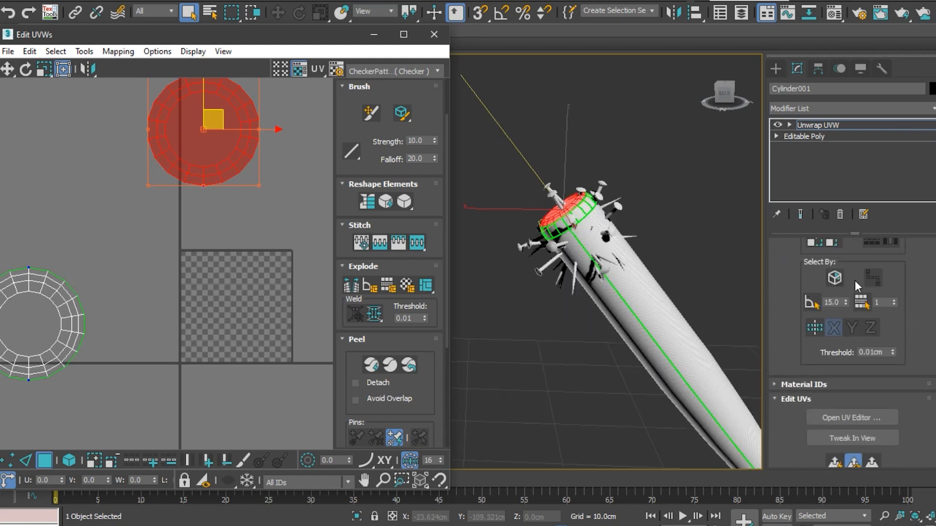
left_click(888, 267)
left_click(688, 310)
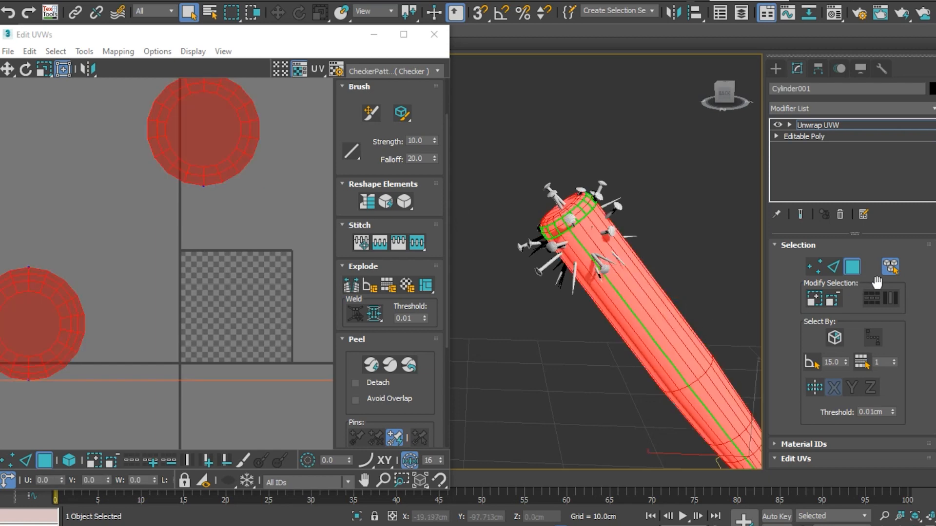
Turn off element selection and remove both circular end-cap shells from the selected bat faces
scroll(262, 302, "down", 1)
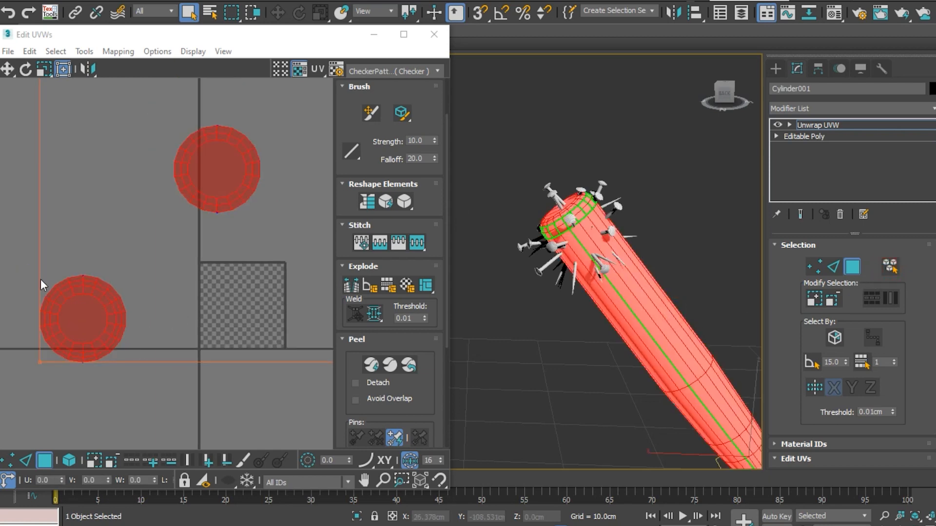
left_click_drag(37, 265, 117, 387, "alt")
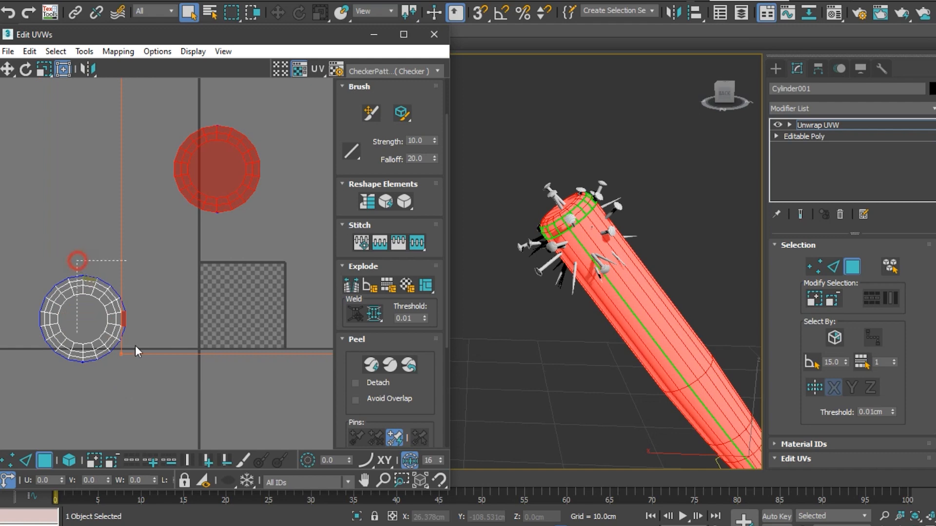
left_click_drag(77, 261, 135, 346, "alt")
left_click(273, 166)
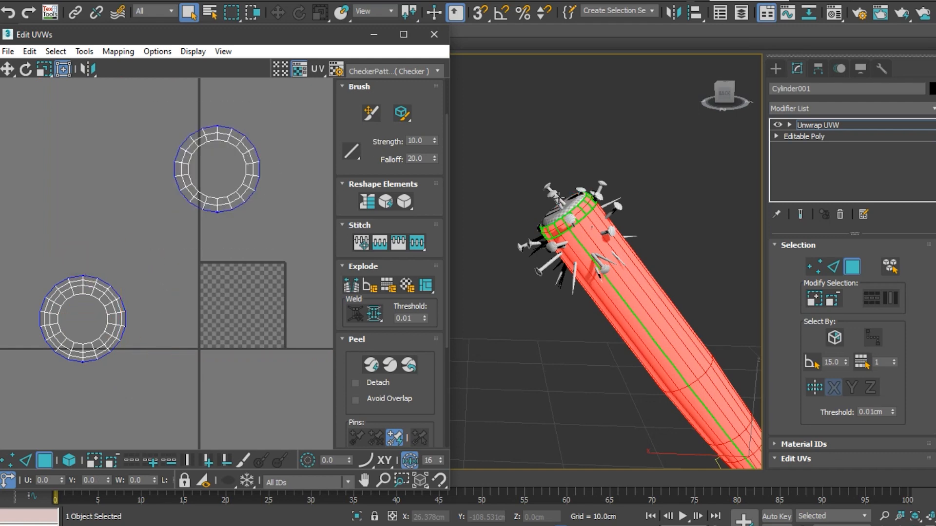
Restrict the face selection to the bat's long body, leaving out the rounded knob at the handle end
scroll(558, 198, "down", 3)
scroll(731, 426, "up", 6)
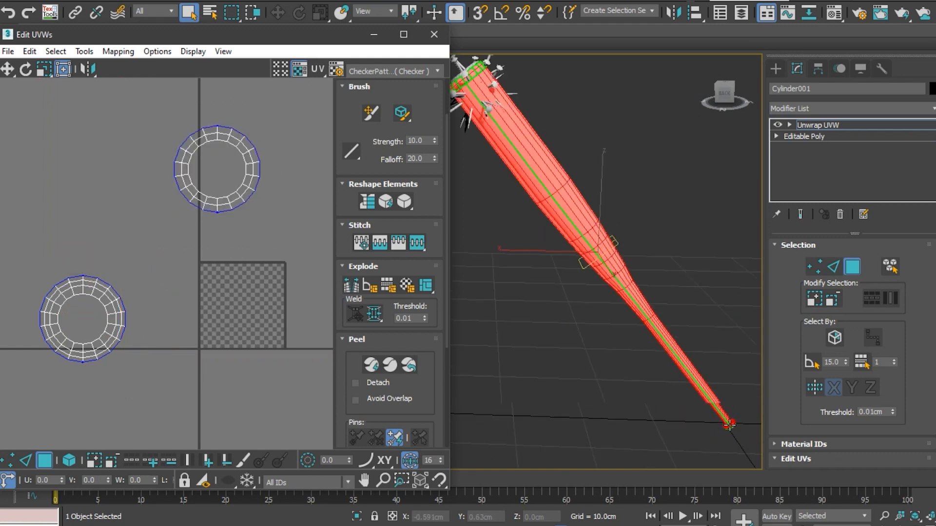
scroll(658, 394, "up", 2)
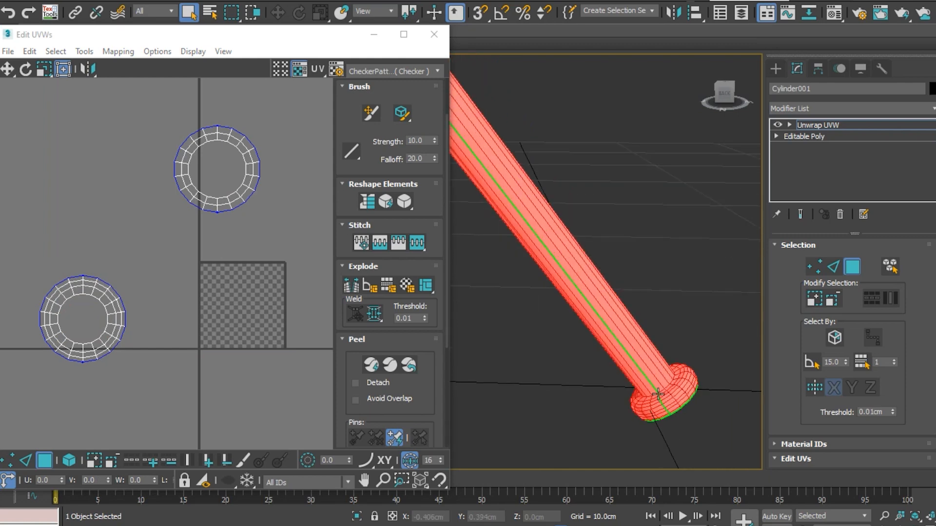
left_click_drag(718, 344, 616, 424)
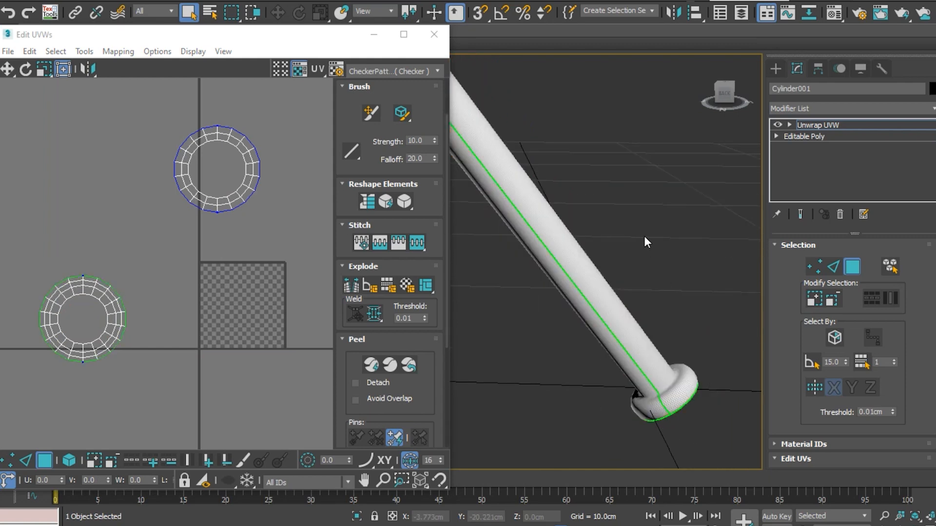
left_click_drag(644, 236, 493, 288)
scroll(688, 378, "down", 7)
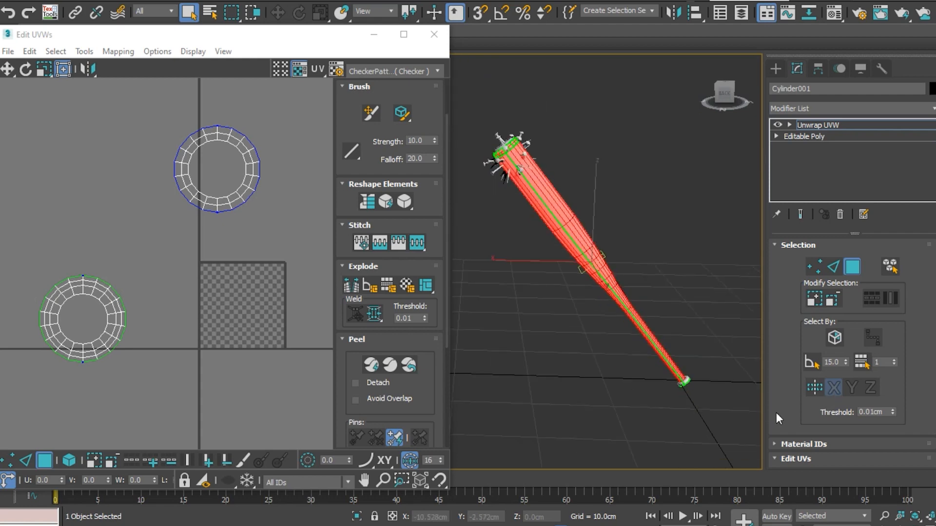
Apply a cylindrical projection with best alignment to the selected bat body and weld its selected UVs
scroll(776, 412, "down", 3)
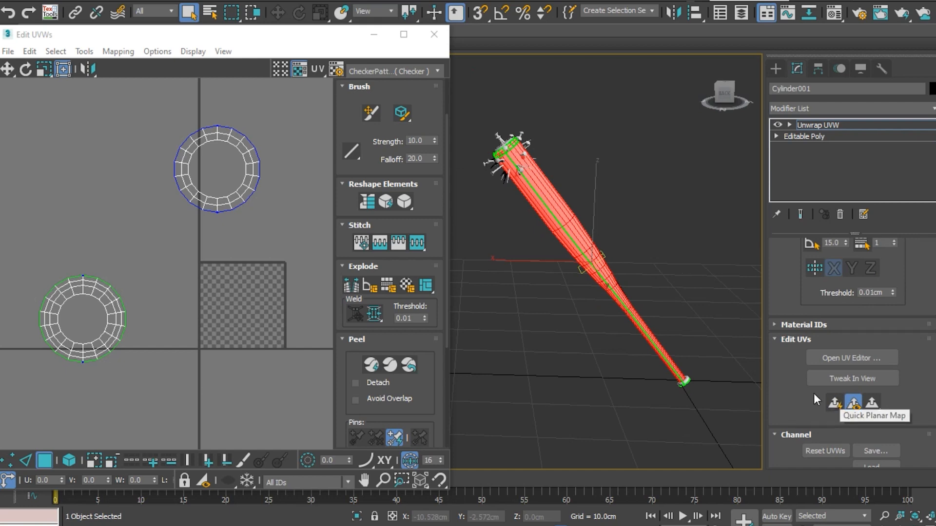
scroll(814, 394, "down", 2)
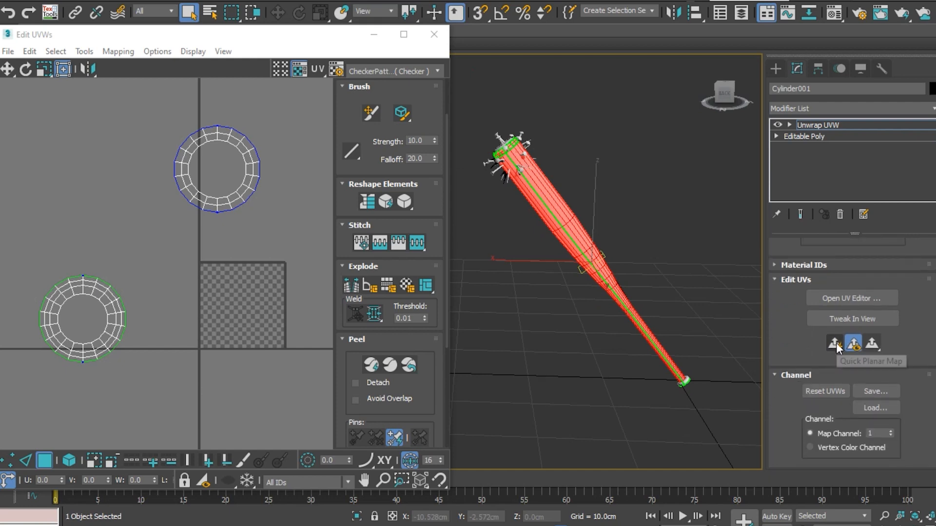
scroll(836, 343, "down", 3)
scroll(850, 409, "down", 2)
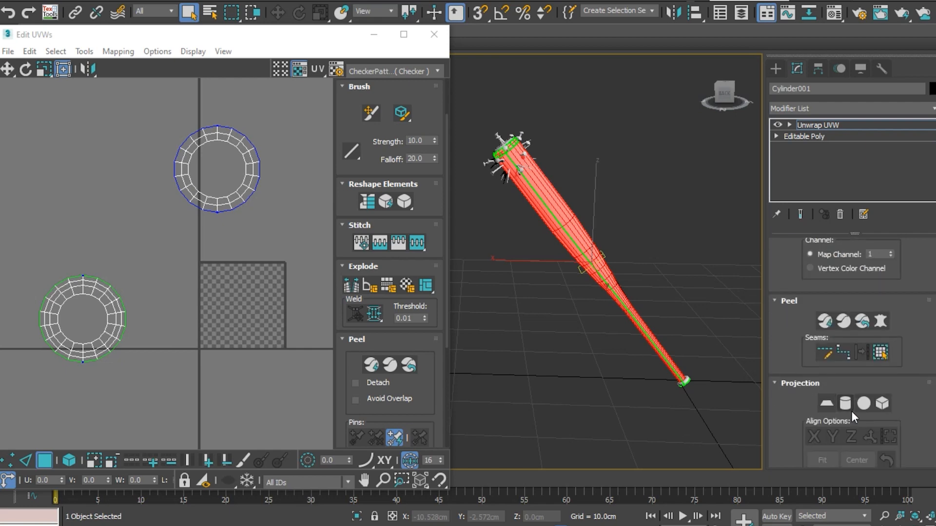
left_click(846, 403)
left_click(869, 437)
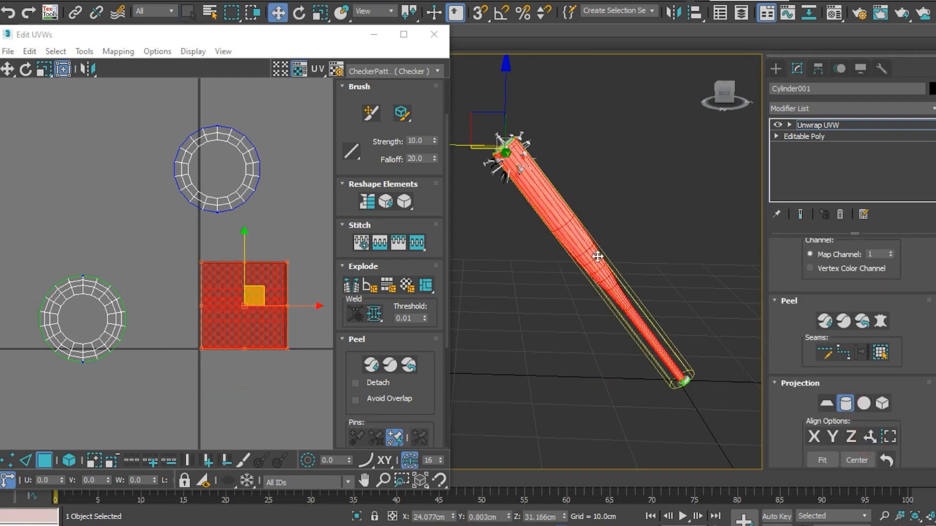
scroll(598, 257, "up", 5)
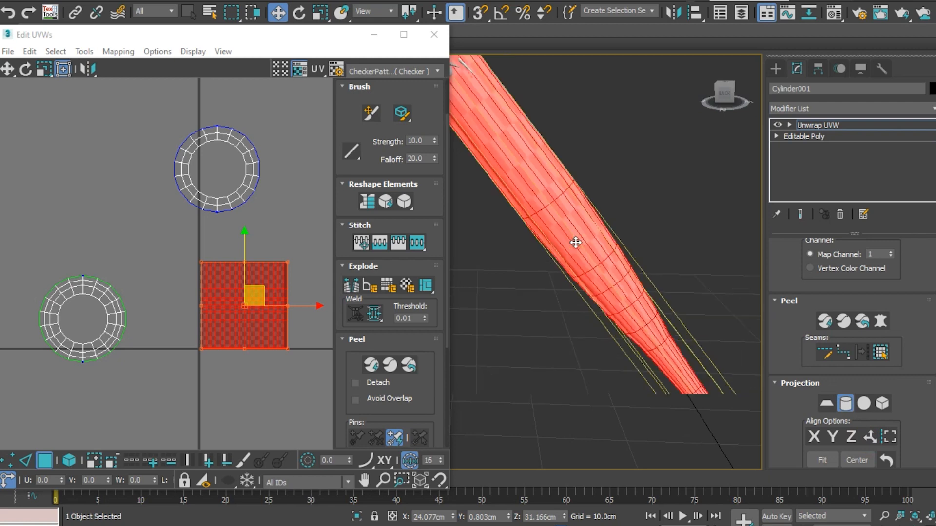
left_click(853, 409)
scroll(543, 337, "down", 5)
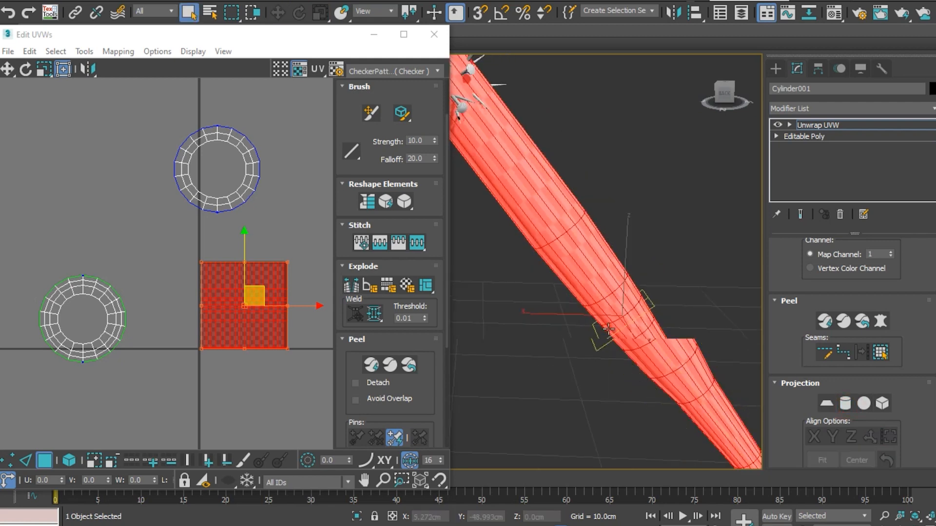
middle_click_drag(709, 340, 516, 309, "alt")
left_click(375, 317)
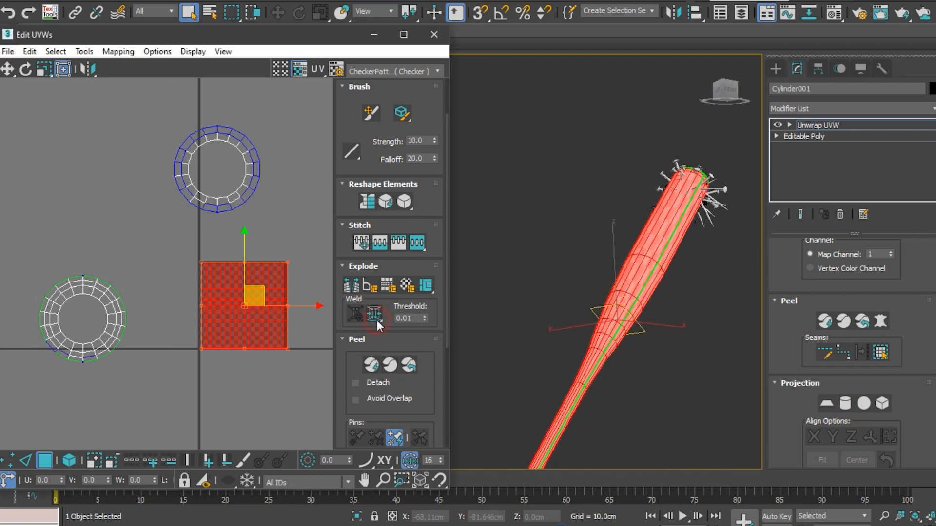
scroll(269, 316, "up", 2)
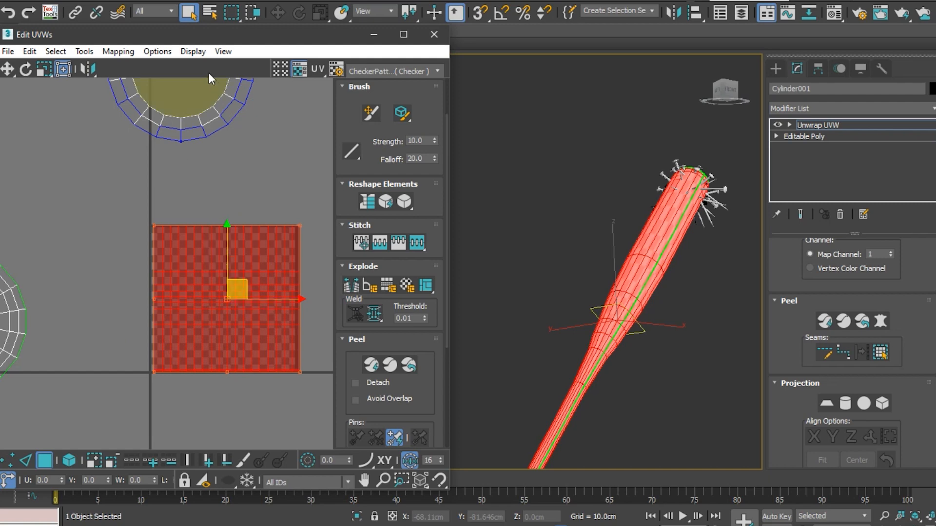
Relax the body shell with Relax By Polygon Angles and move it below and to the left of the checker tile
left_click(85, 51)
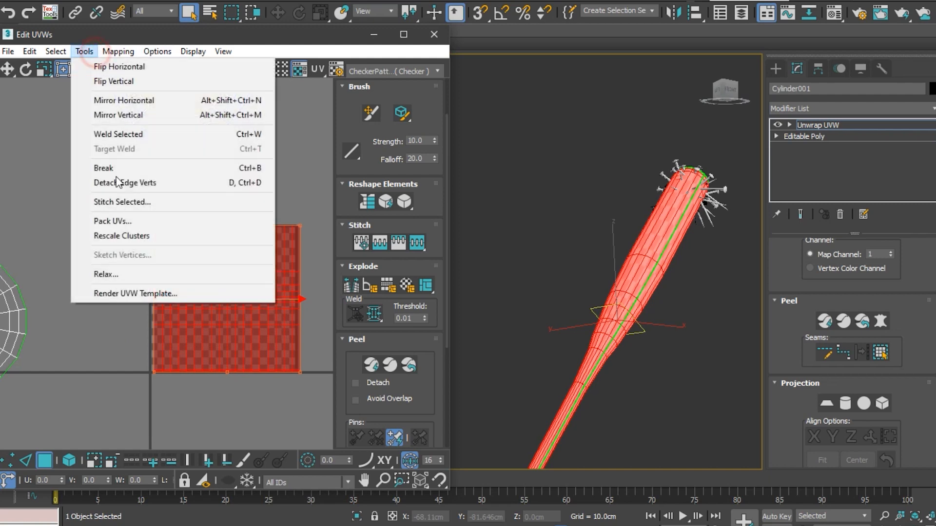
left_click(112, 274)
left_click(144, 153)
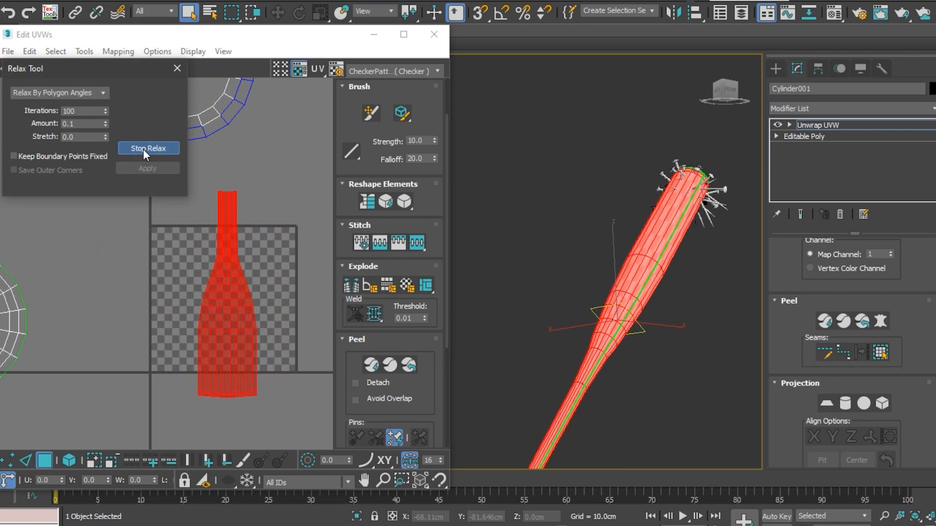
left_click(143, 151)
left_click(145, 169)
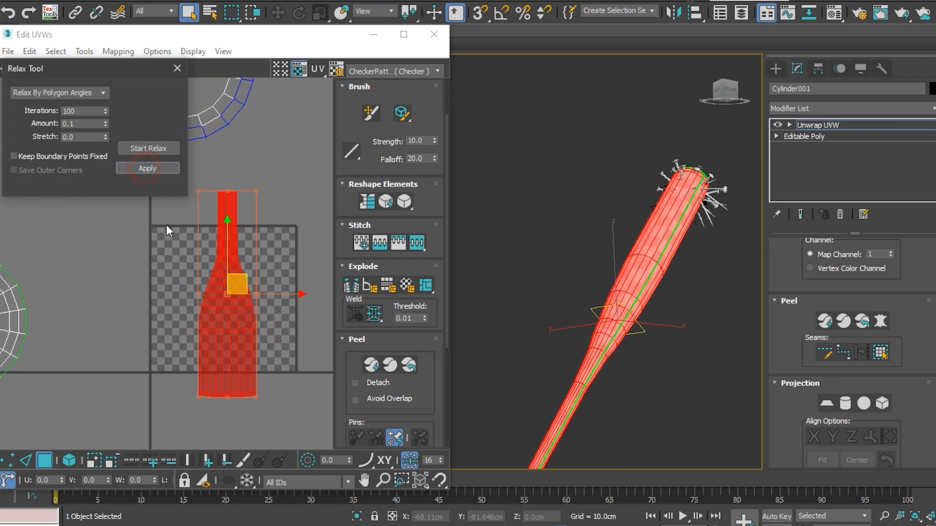
scroll(199, 276, "down", 5)
left_click_drag(225, 278, 111, 346)
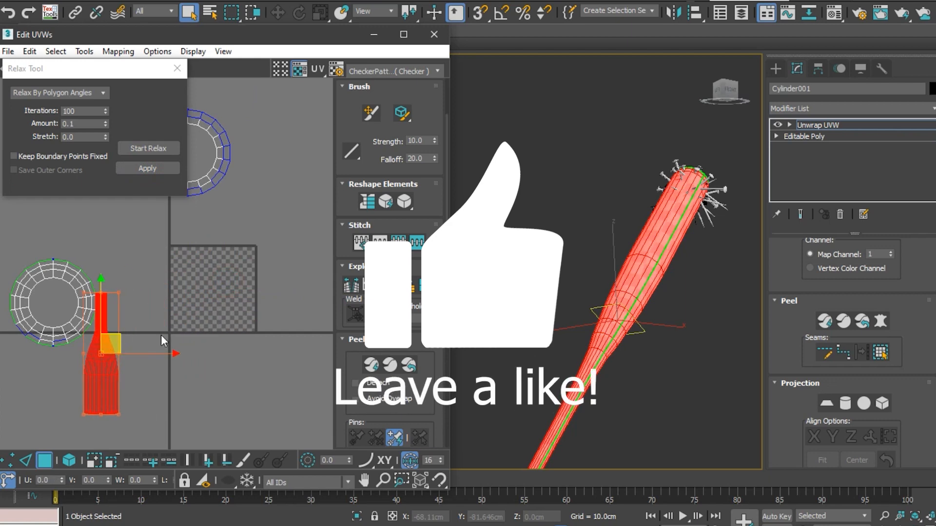
Select the two cap shells and the body shell, and invert the selection to pick the nails' UVs
scroll(154, 354, "down", 10)
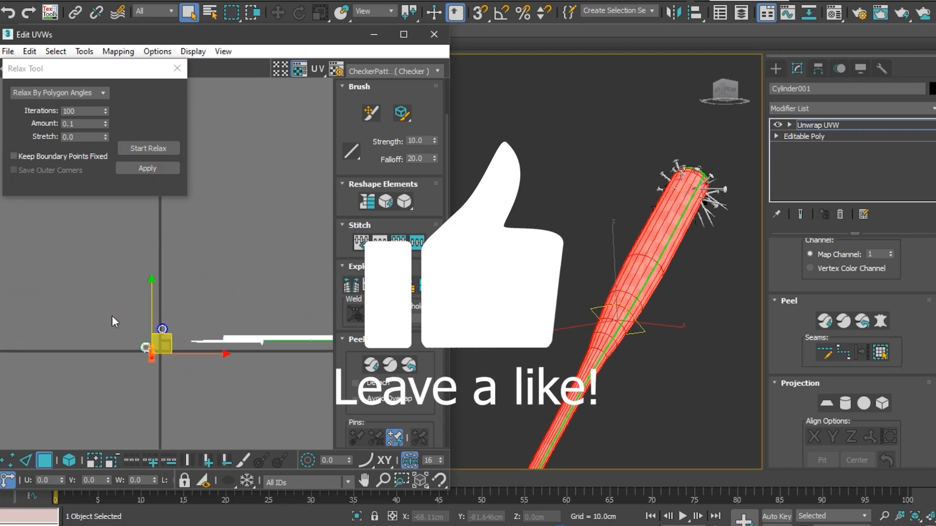
left_click_drag(173, 388, 175, 390)
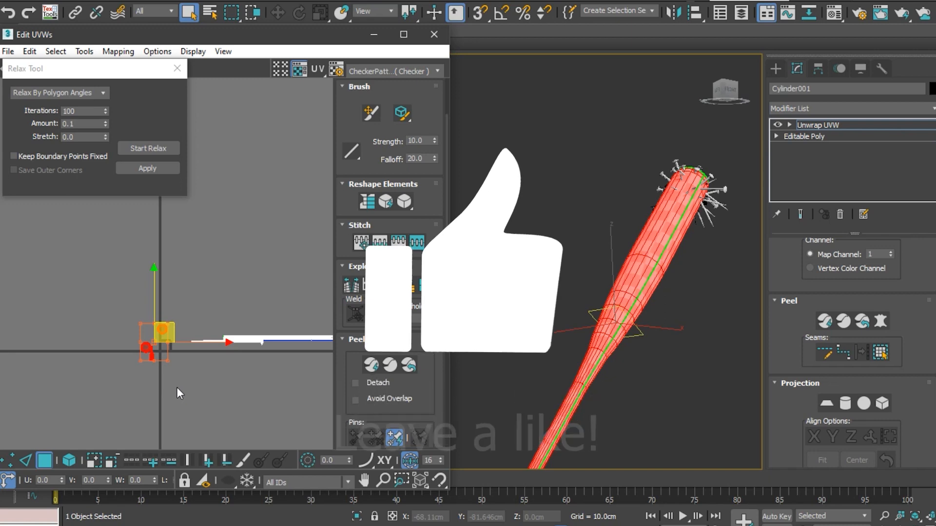
key("ctrl+i")
scroll(166, 342, "up", 8)
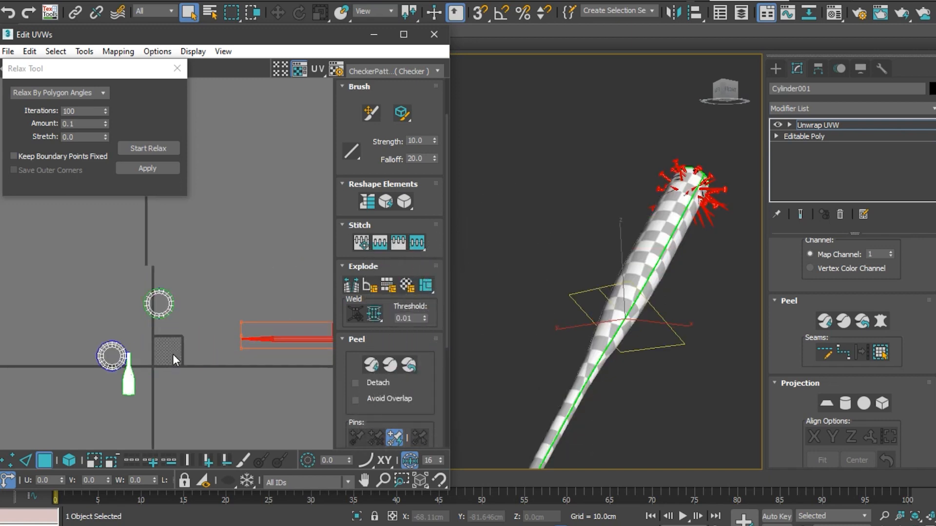
Close the Relax Tool and try Flatten Mapping on the selected nails
left_click(177, 69)
left_click(118, 51)
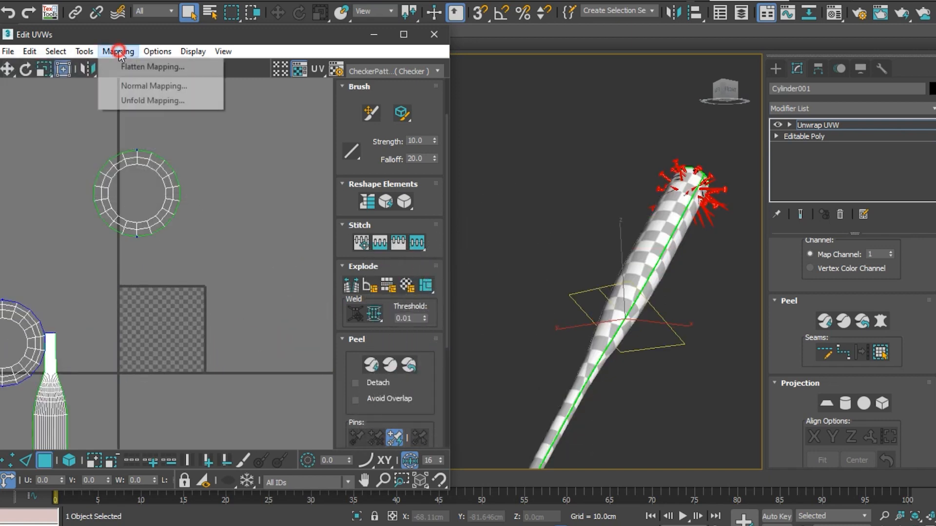
left_click(124, 66)
left_click(146, 80)
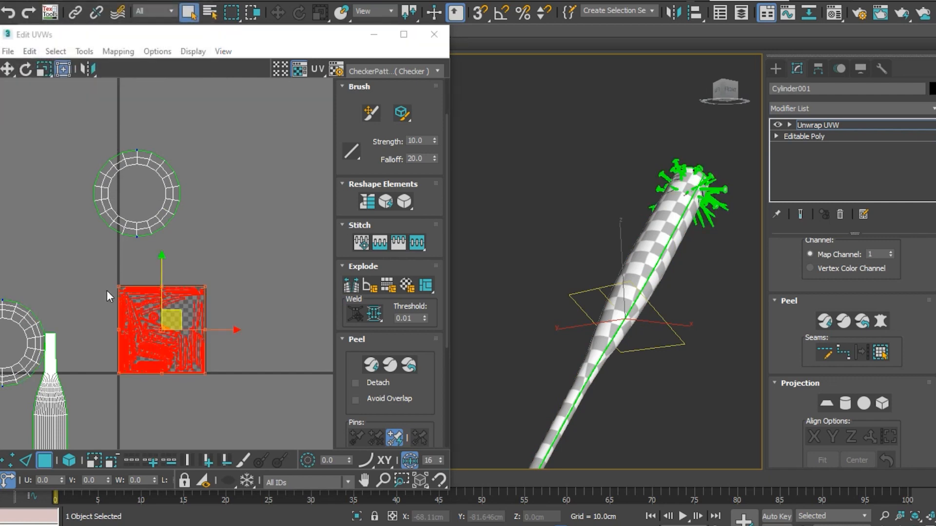
Examine the flattened nail shells and their seams on the model, and undo the flatten mapping
scroll(122, 350, "up", 4)
scroll(170, 298, "up", 8)
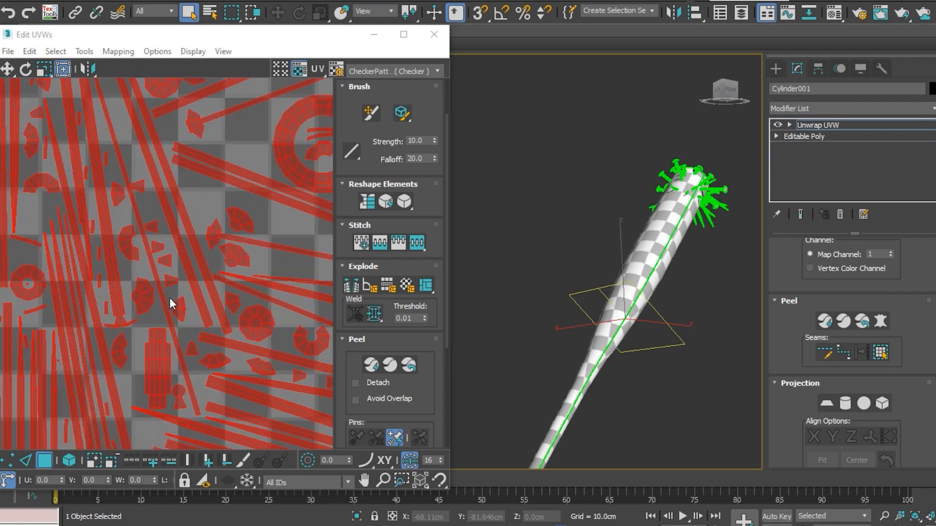
scroll(140, 288, "down", 10)
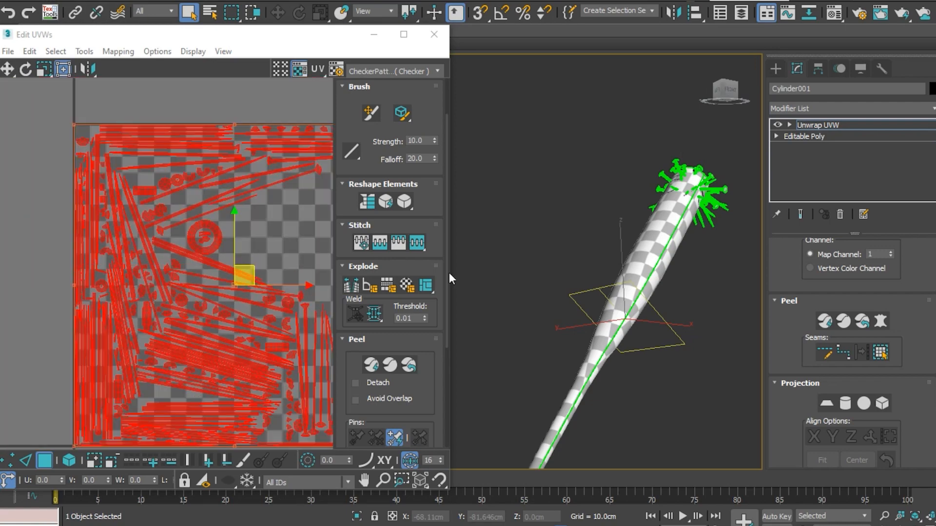
middle_click_drag(637, 291, 528, 328, "alt")
scroll(725, 234, "up", 10)
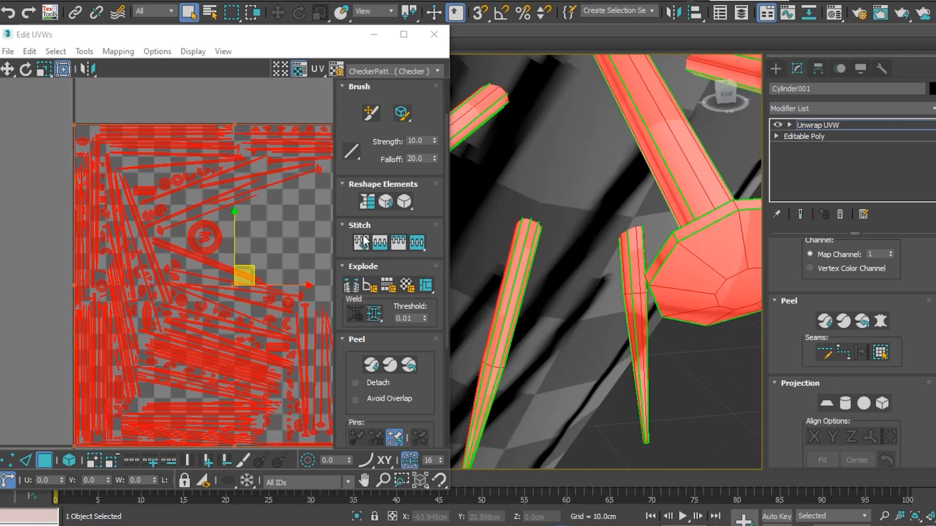
scroll(195, 259, "down", 10)
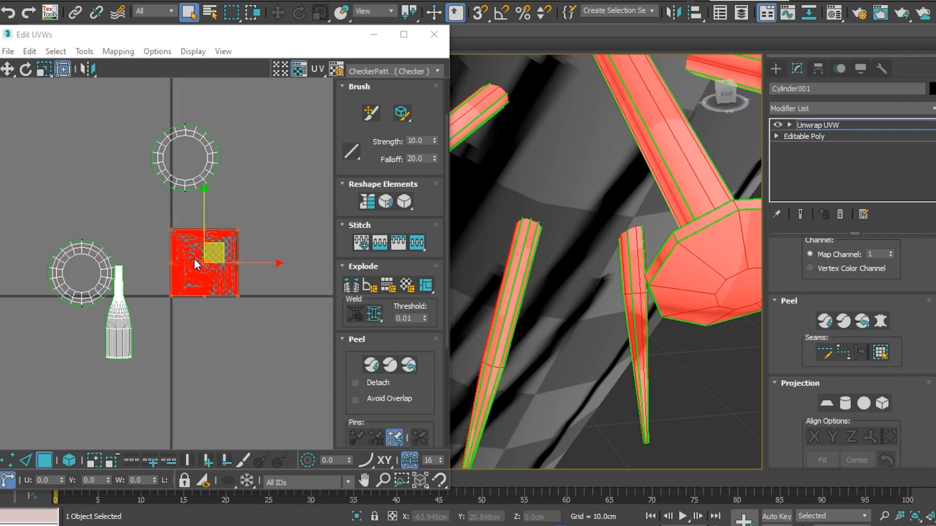
left_click(8, 13)
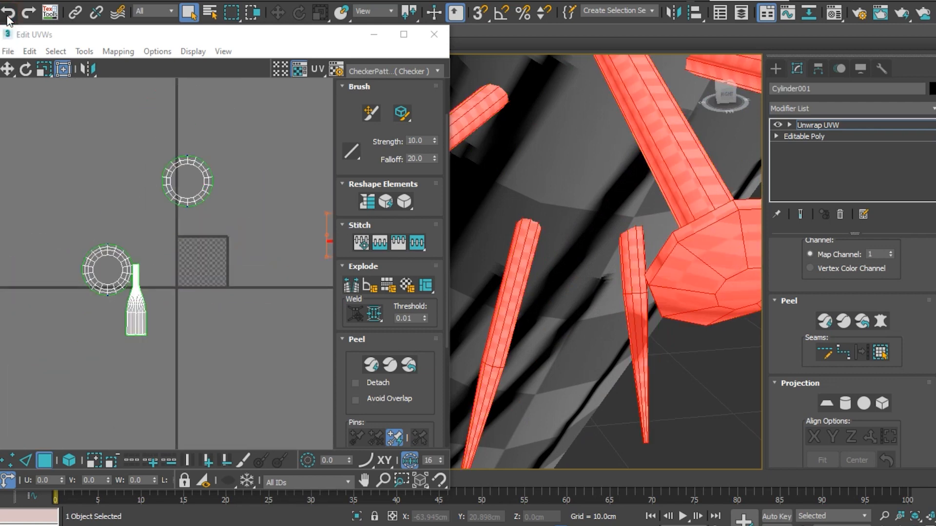
Clear the nail selection, select the two cap shells and the body shell, and turn on UV element selection
scroll(126, 293, "down", 3)
left_click(222, 311)
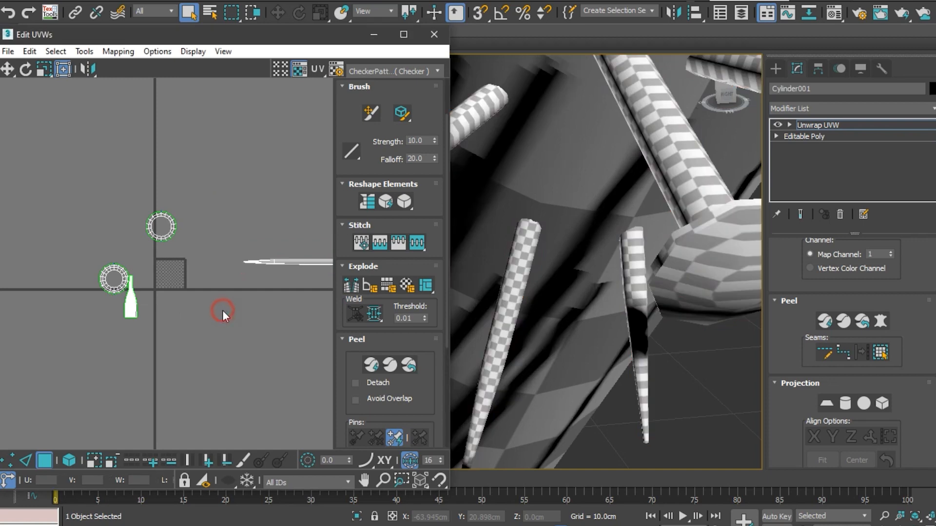
scroll(129, 332, "down", 2)
left_click_drag(194, 337, 189, 355)
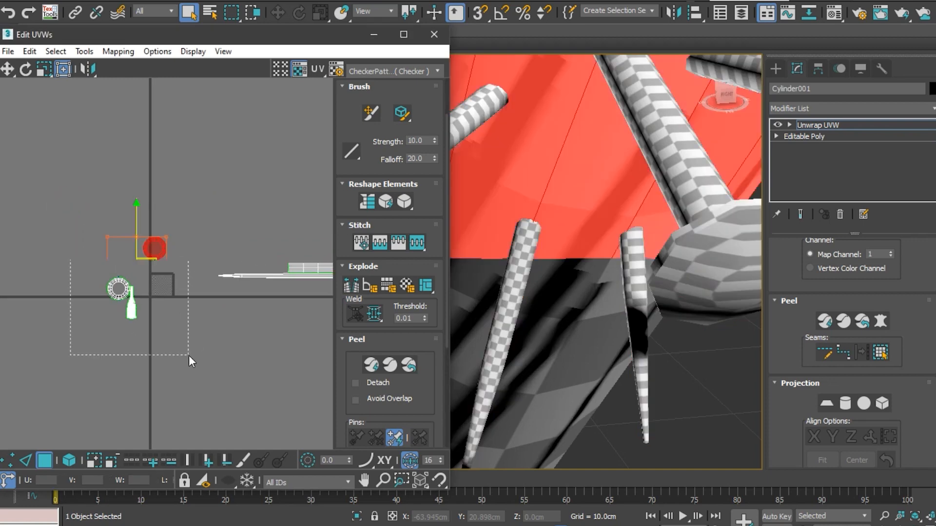
left_click(72, 467)
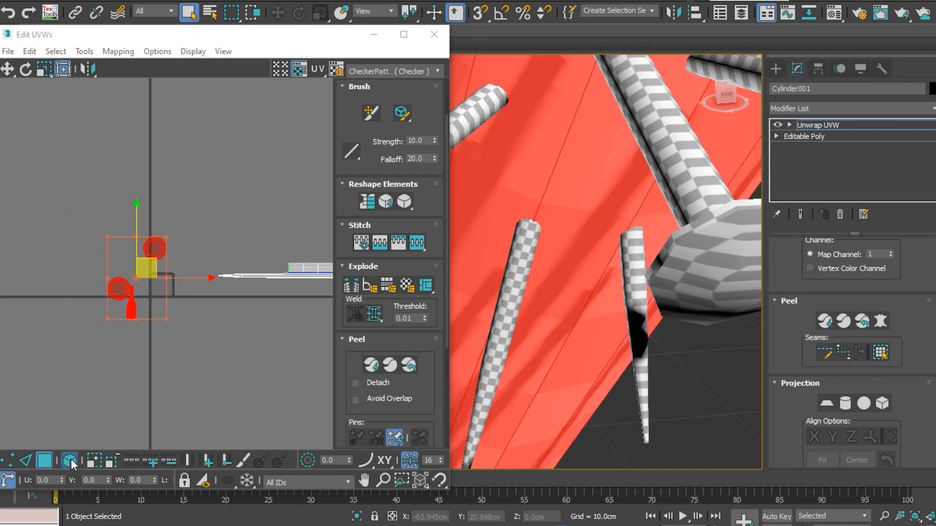
Select the two cap shells and the body shell, and invert the selection to leave only the nails' UVs selected
key("ctrl+a")
scroll(110, 295, "up", 2)
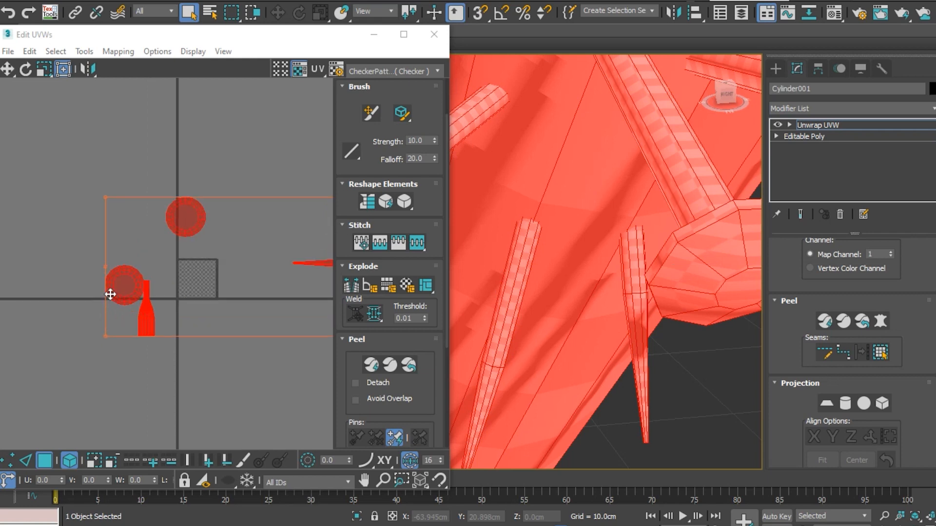
left_click_drag(109, 183, 232, 390)
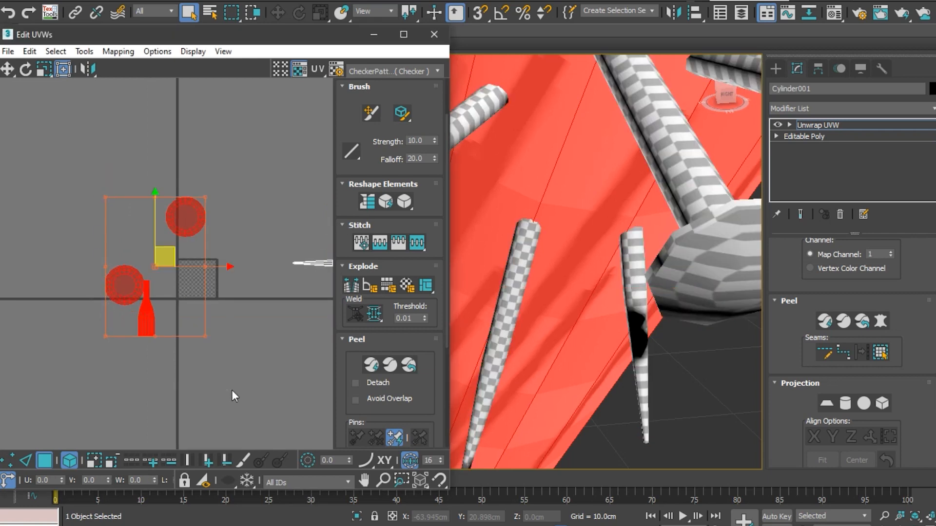
key("ctrl+i")
Try Back/Front Normal Mapping with 0.001 spacing on the selected nails, examine the resulting shells, and undo the mapping
left_click(135, 51)
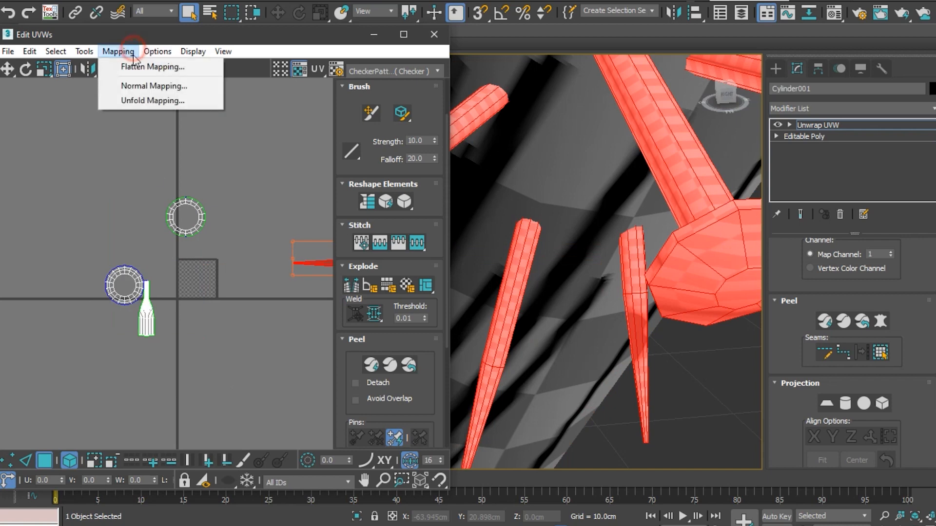
left_click(144, 86)
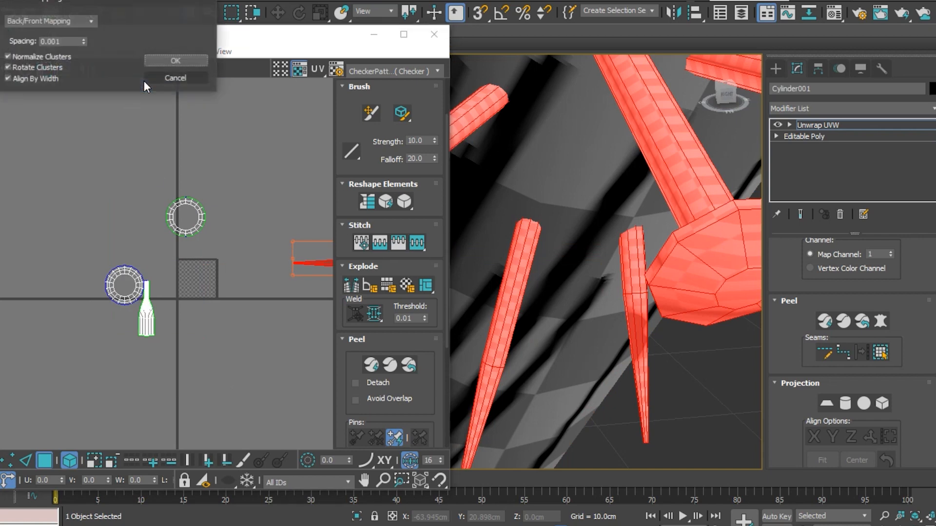
left_click(186, 61)
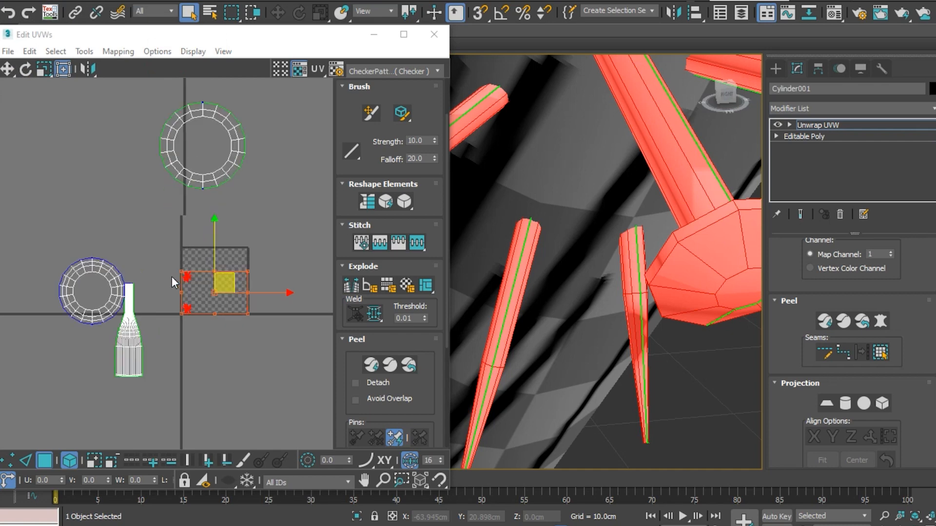
scroll(172, 277, "up", 10)
scroll(215, 273, "up", 8)
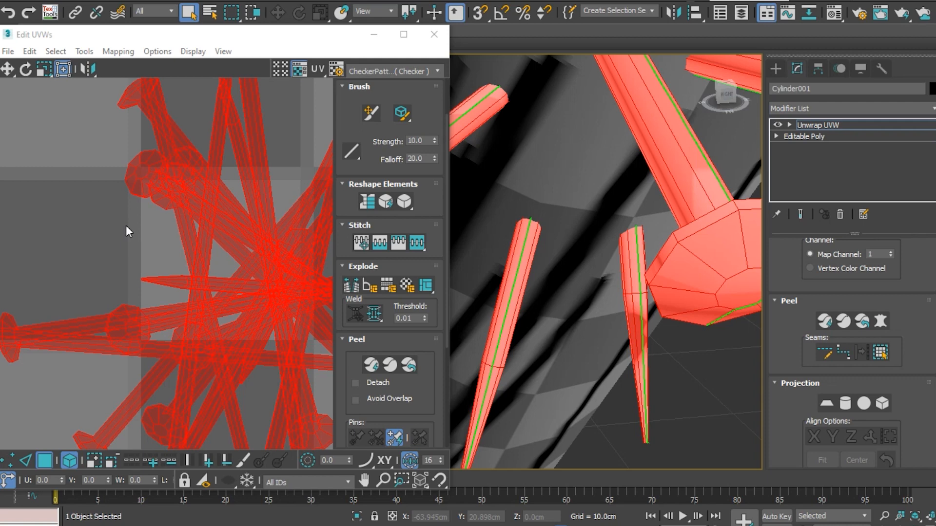
scroll(126, 225, "down", 4)
scroll(125, 225, "down", 2)
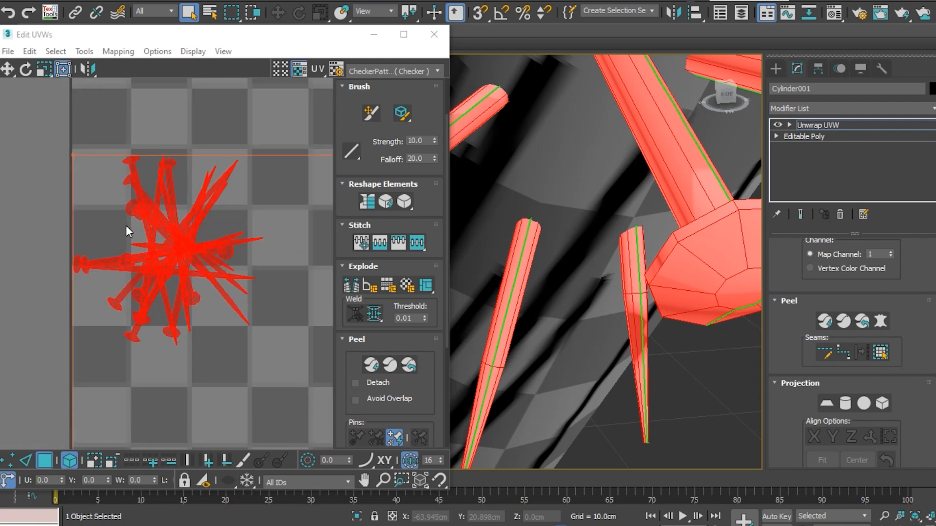
scroll(125, 226, "down", 6)
scroll(126, 226, "down", 6)
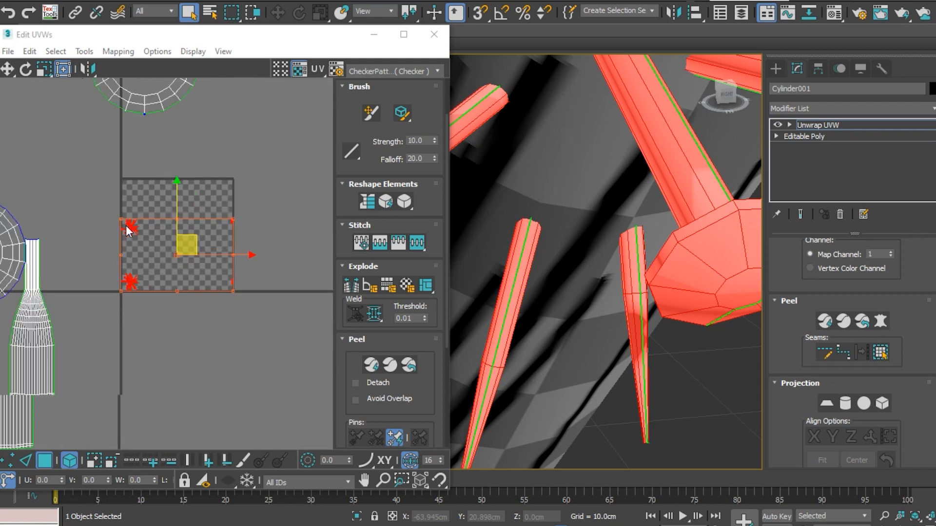
left_click(10, 15)
Apply Flatten Mapping to the selected nails with a 45.0 polygon angle threshold and 0.001 spacing
left_click(127, 52)
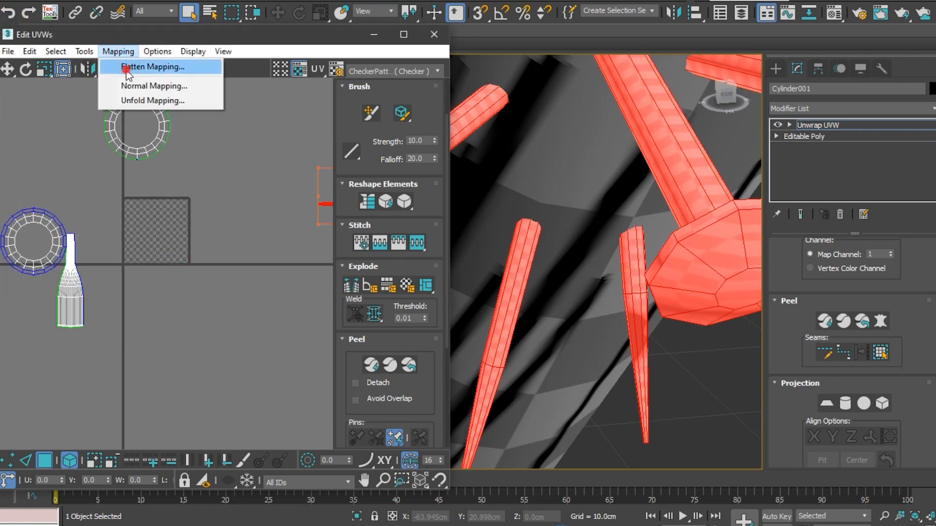
left_click(128, 69)
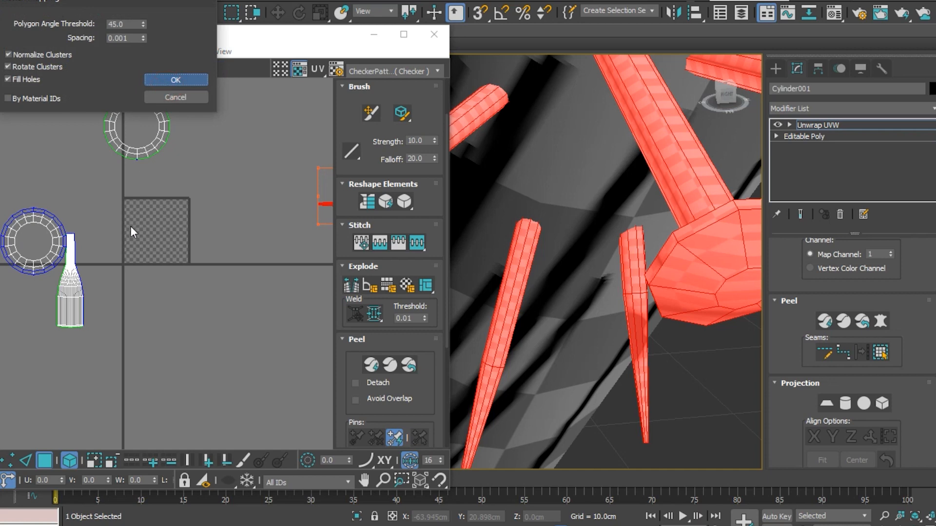
key("Return")
scroll(136, 269, "up", 5)
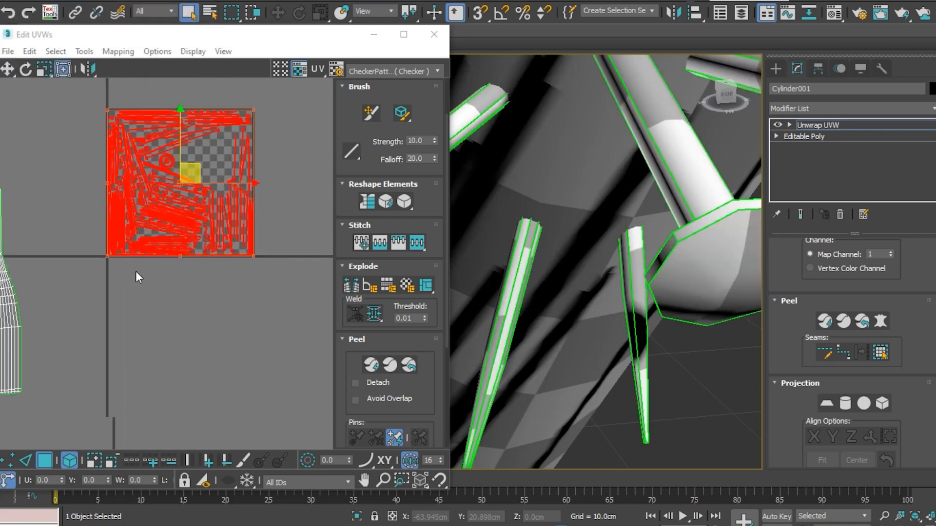
scroll(159, 216, "up", 4)
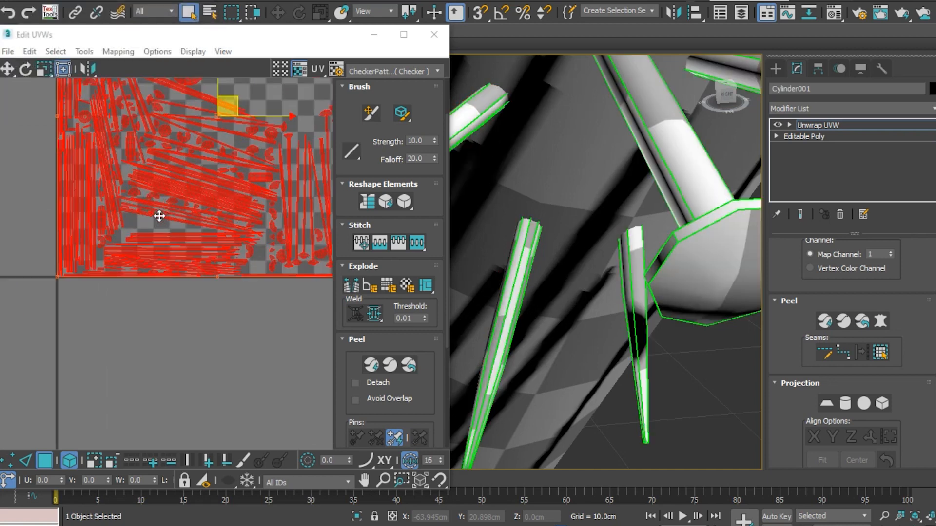
scroll(159, 216, "down", 8)
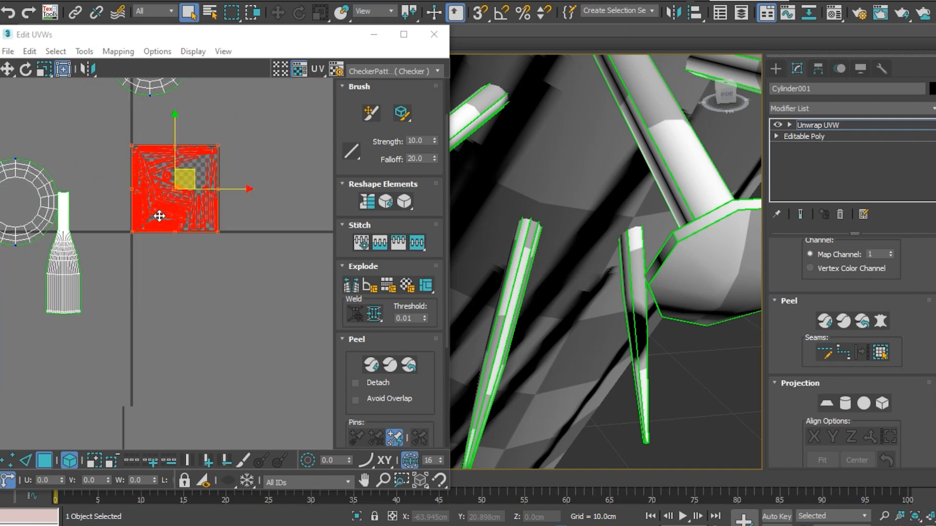
Select all the cap, body and nail shells and pack them with Pack: Custom, using Rescale and 0.02 padding
scroll(201, 225, "down", 3)
left_click_drag(96, 125, 304, 331)
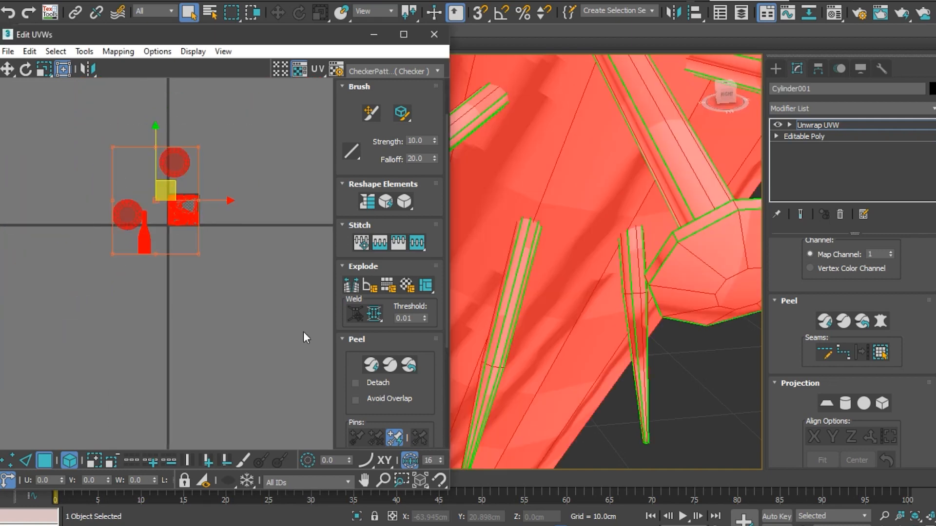
left_click(357, 339)
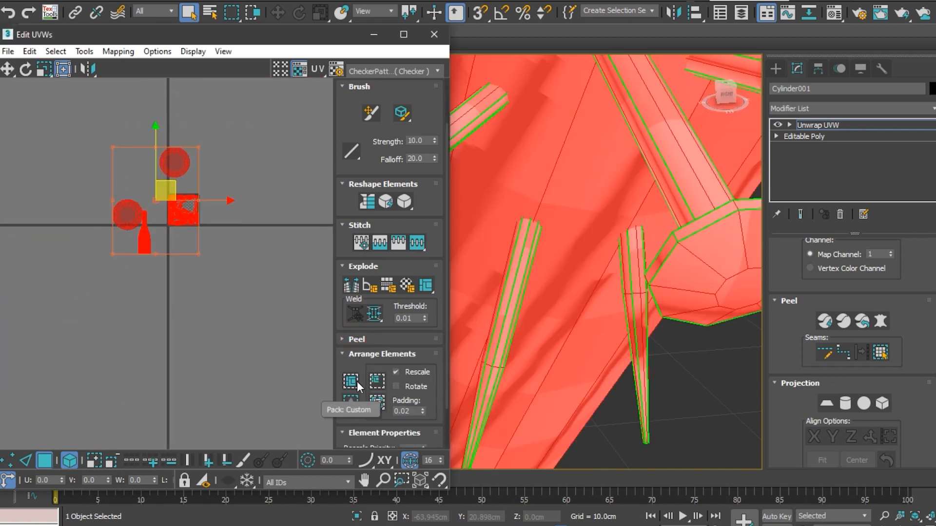
scroll(650, 319, "down", 8)
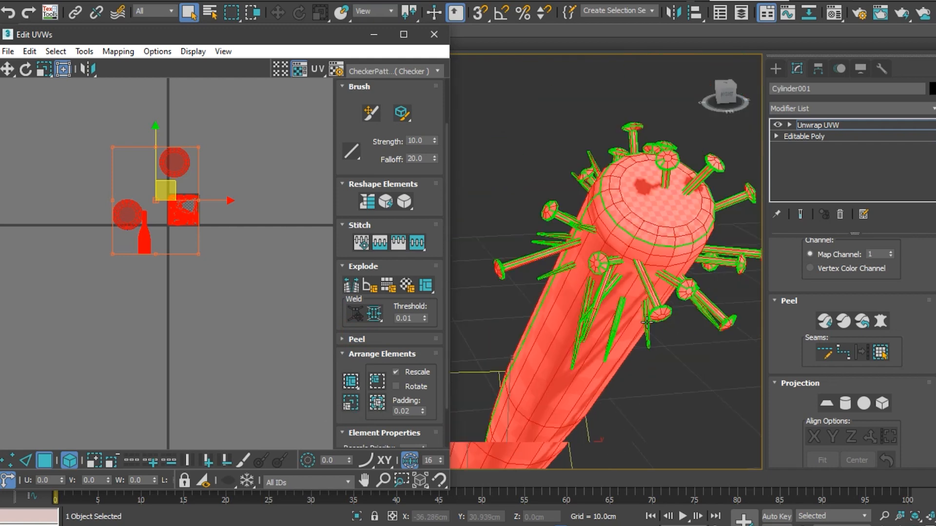
left_click(349, 382)
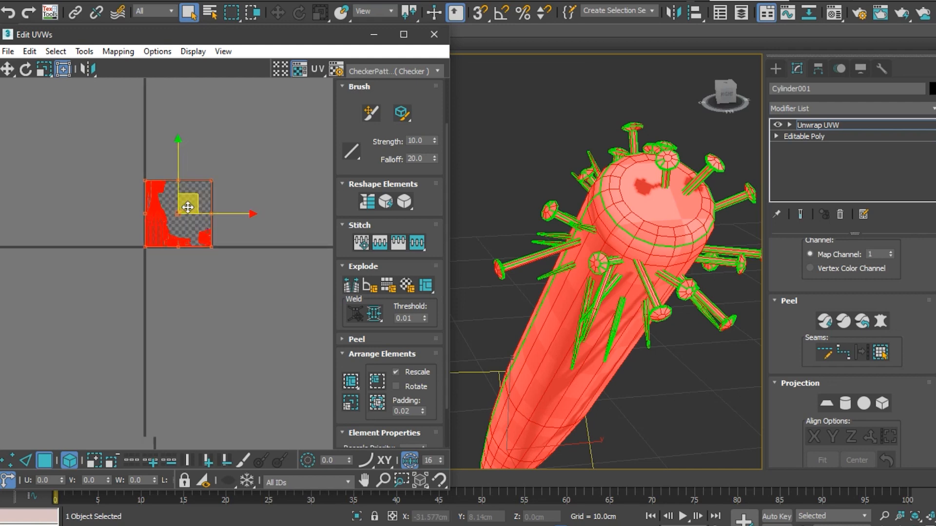
Clear the UV selection and examine the packed shells and the checker pattern on the bat and nails
scroll(172, 231, "up", 5)
scroll(171, 231, "up", 2)
left_click(170, 260)
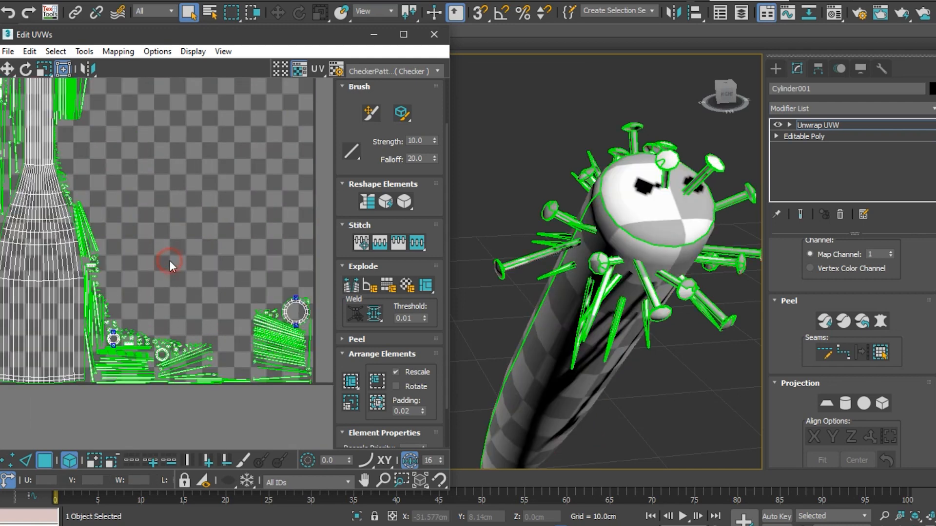
scroll(168, 260, "down", 2)
scroll(168, 261, "down", 1)
scroll(609, 263, "up", 5)
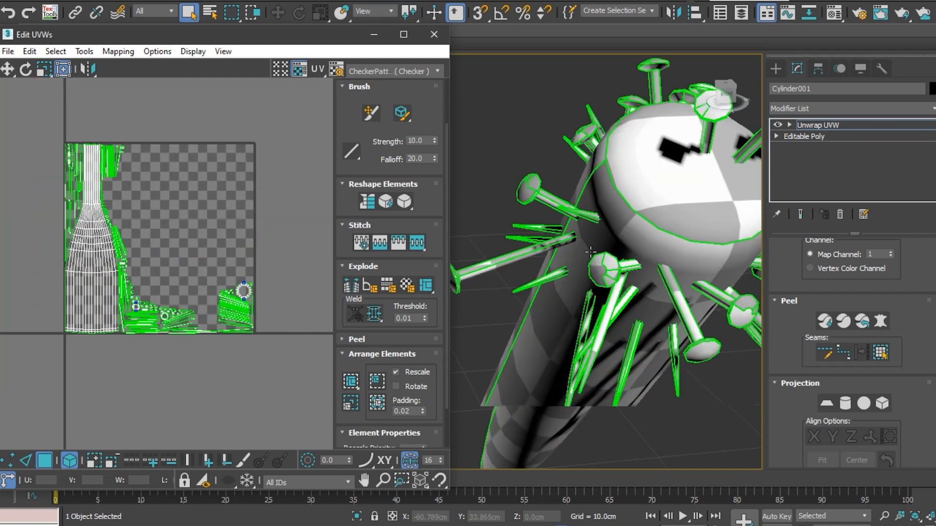
scroll(607, 264, "down", 4)
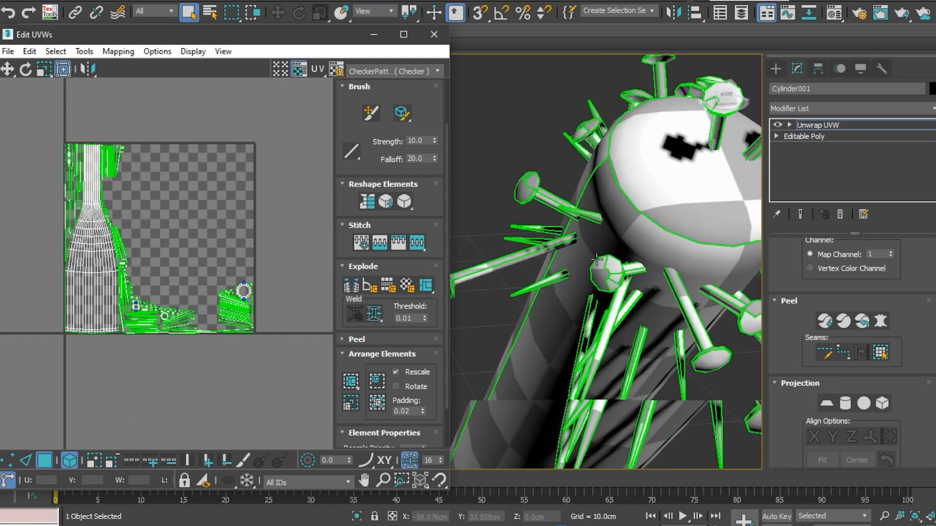
middle_click_drag(675, 267, 641, 237, "alt")
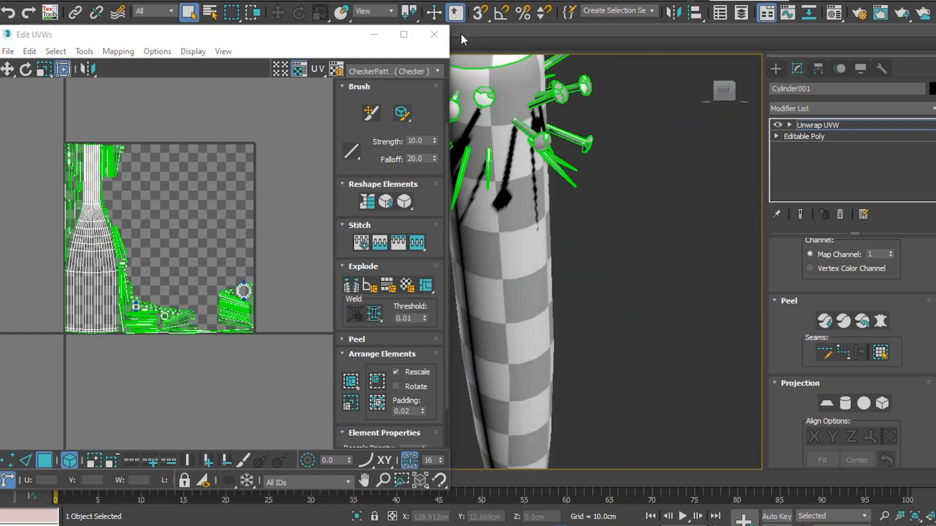
Close the UV editor, leave the Unwrap UVW sub-object level, and activate the Move tool with the whole bat in view
left_click(434, 34)
left_click(822, 129)
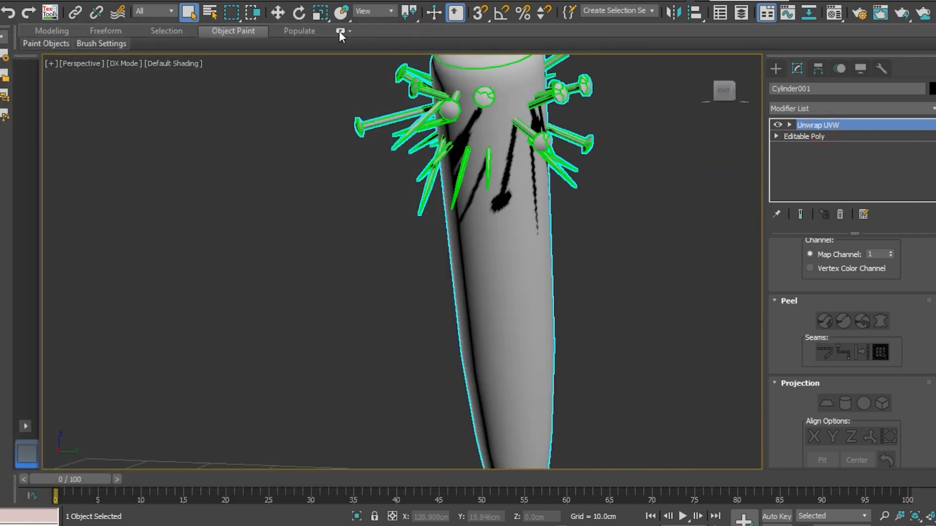
left_click(277, 14)
scroll(440, 171, "down", 5)
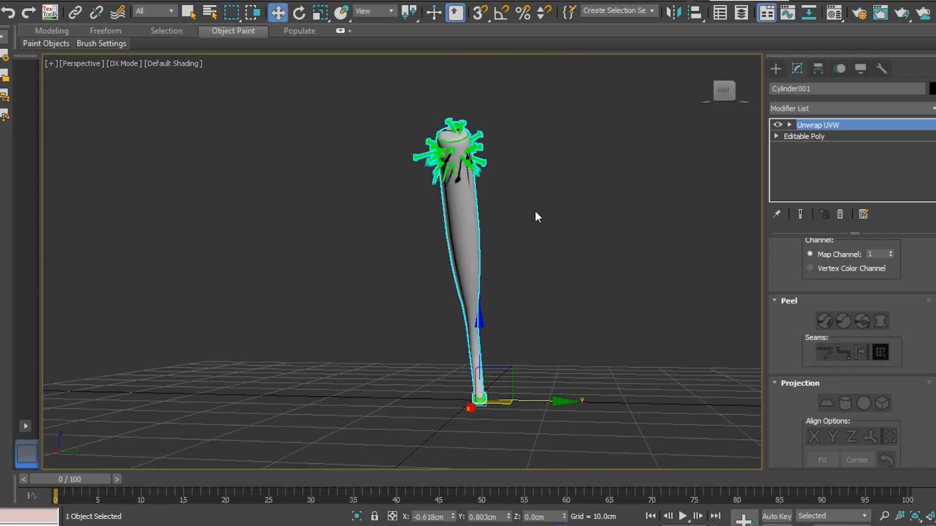
middle_click_drag(535, 216, 415, 234, "alt")
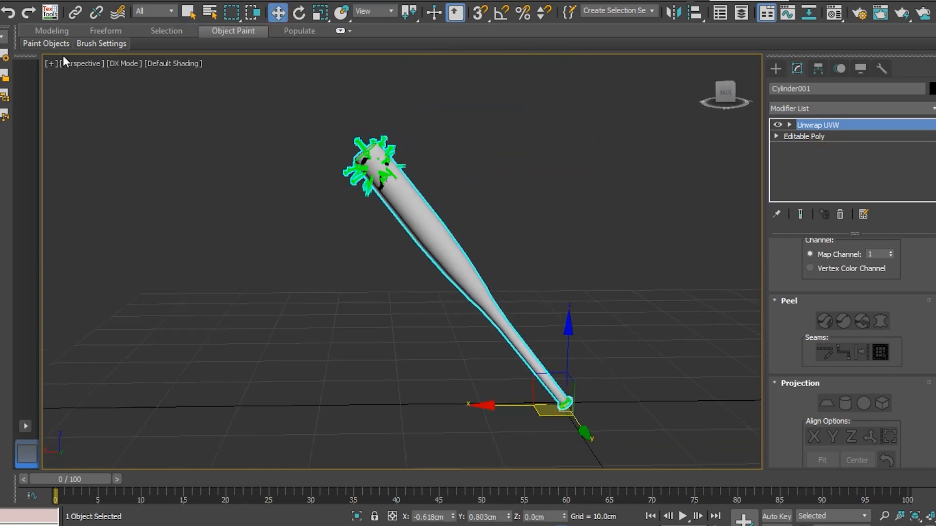
Export the bat as Bat.FBX to the Desktop's Bat folder, replacing the existing file and keeping the current FBX export settings
left_click(12, 4)
mouse_move(40, 187)
left_click(139, 200)
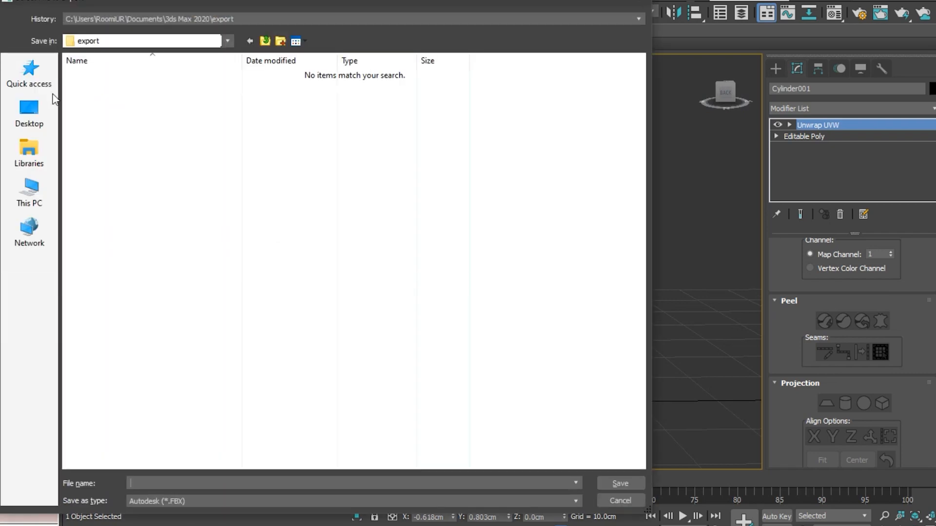
left_click(29, 113)
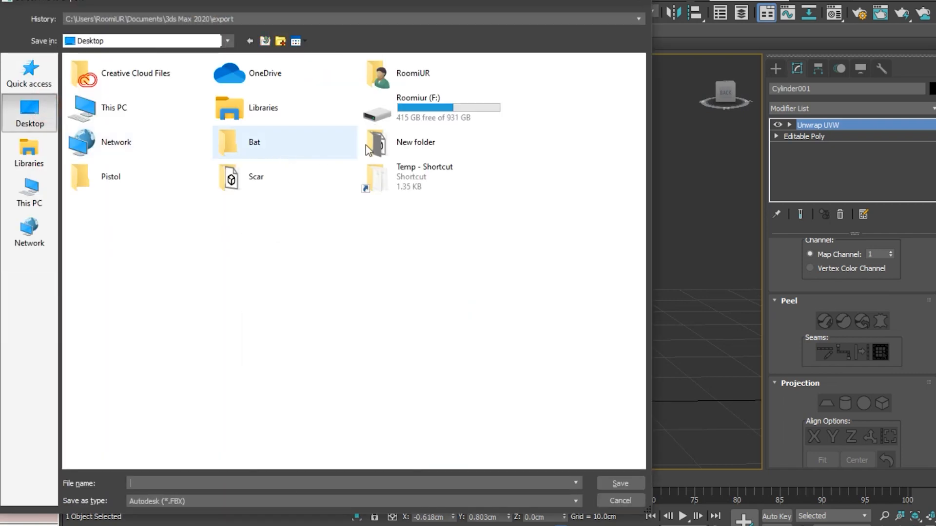
left_click(275, 143)
double_click(275, 143)
double_click(142, 73)
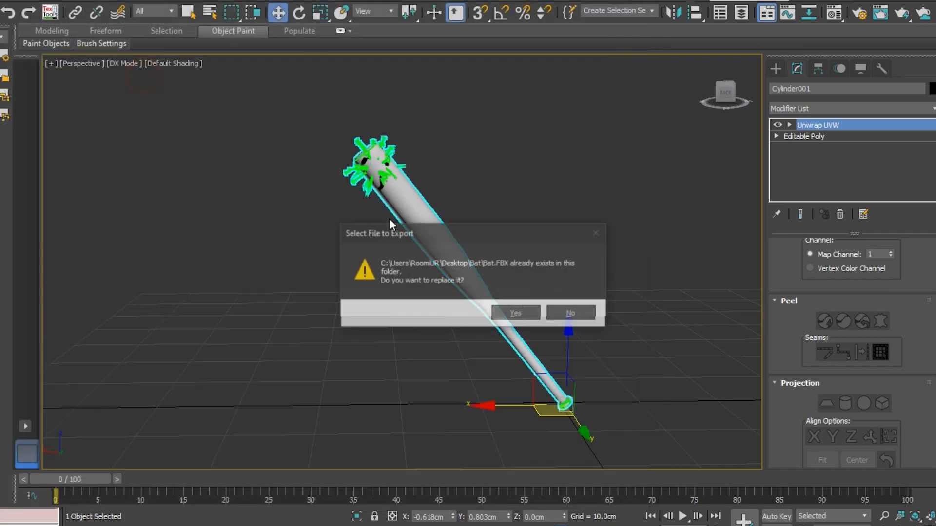
left_click(505, 316)
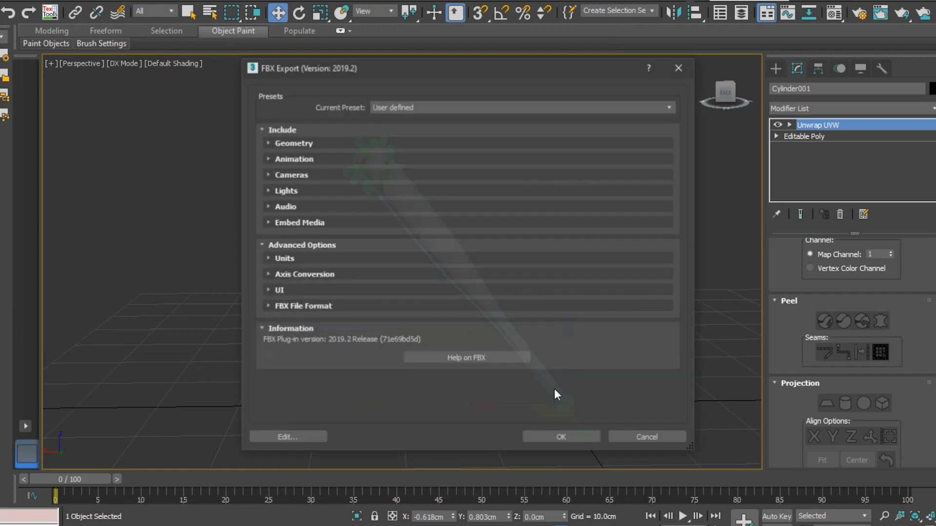
left_click(562, 437)
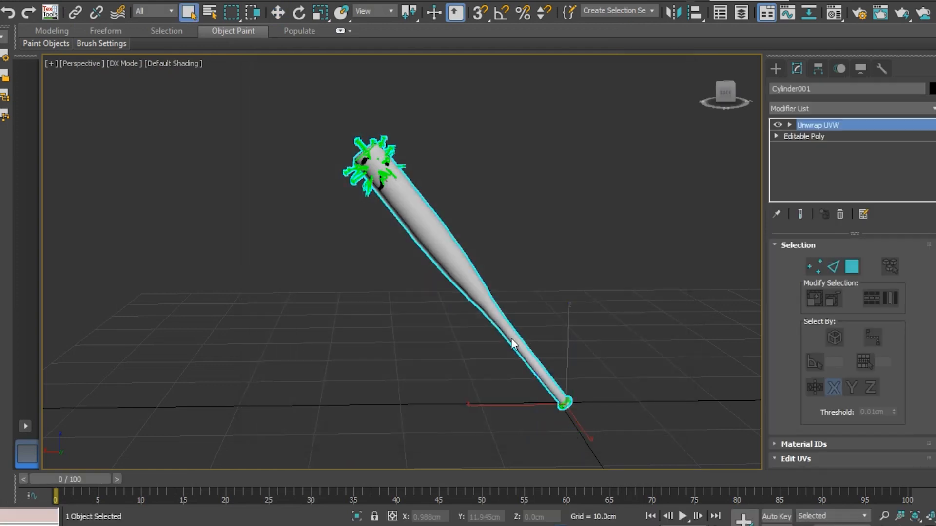
Clone the bat in place as an instance and isolate the clone
left_click(277, 12)
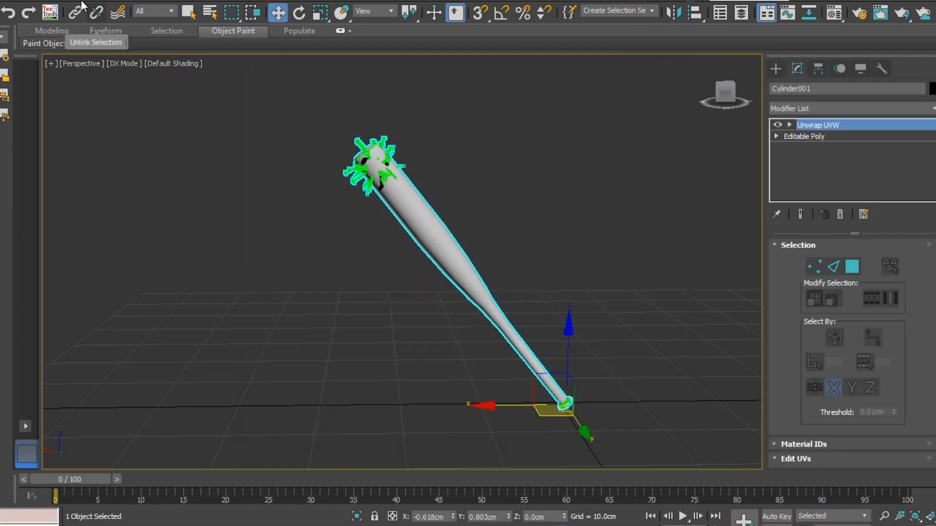
left_click(48, 2)
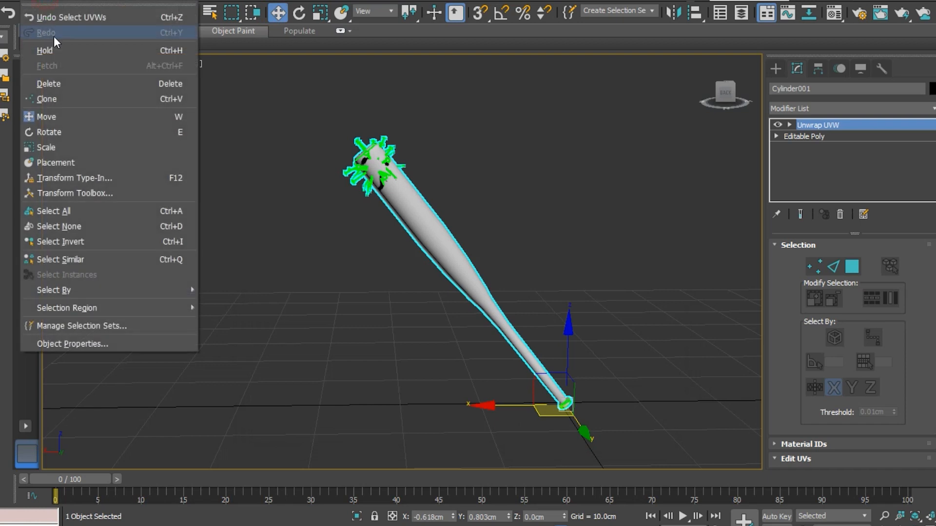
left_click(54, 98)
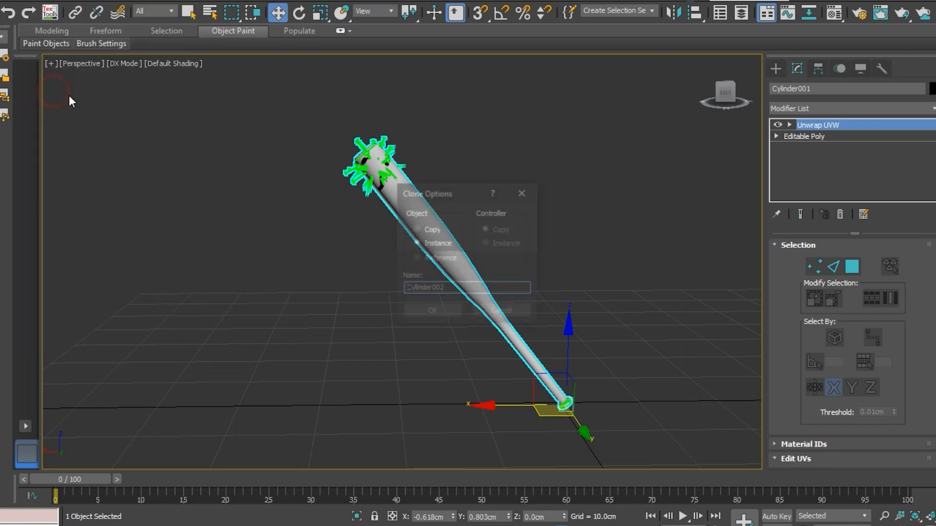
left_click(431, 312)
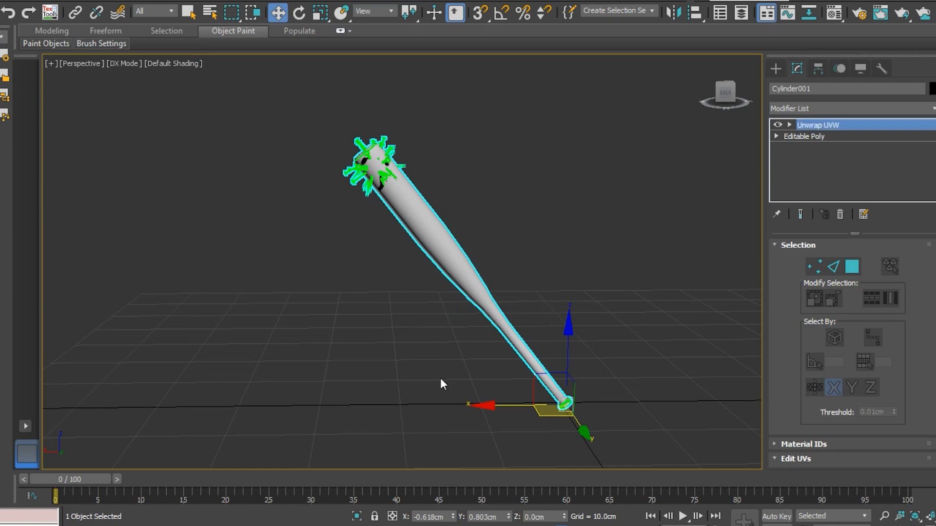
left_click(357, 517)
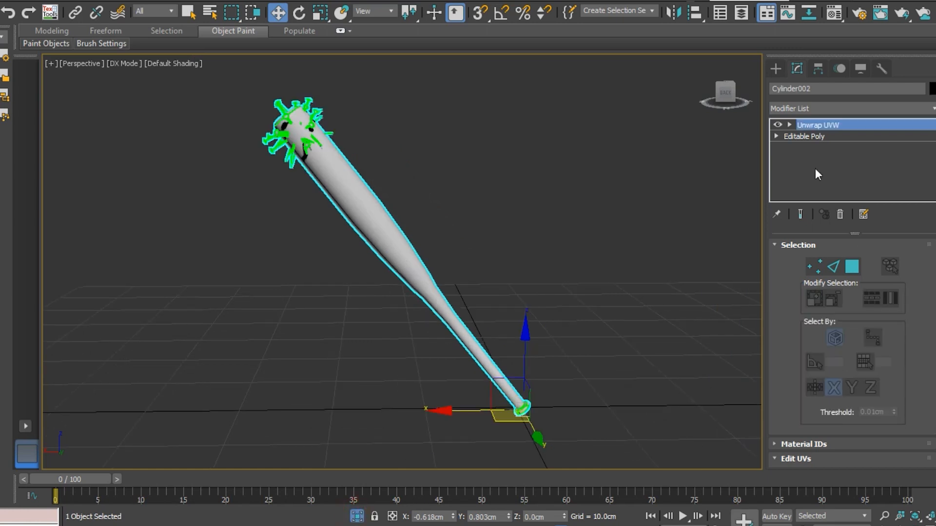
Collapse the cloned bat's modifier stack
right_click(811, 137)
left_click(823, 261)
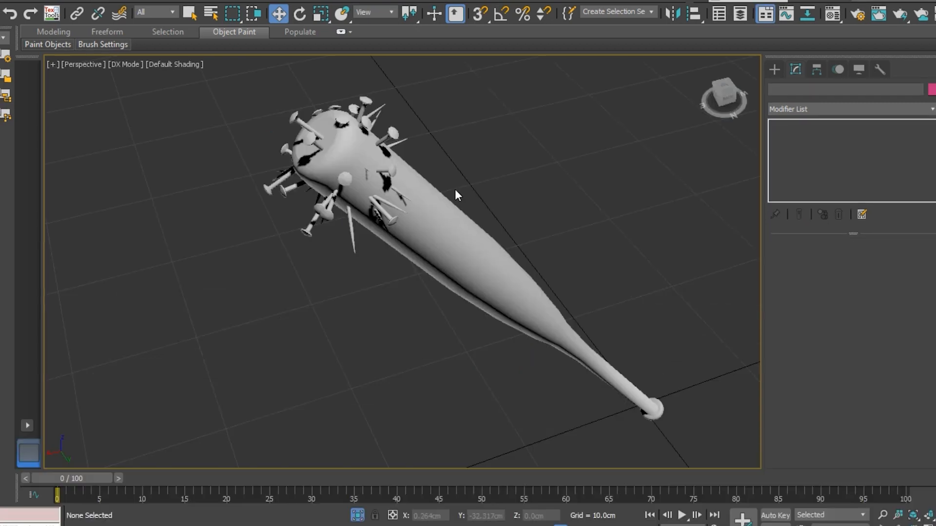
Detach the bat body element from the nails as a separate object and select the detached body
left_click(438, 211)
left_click(883, 262)
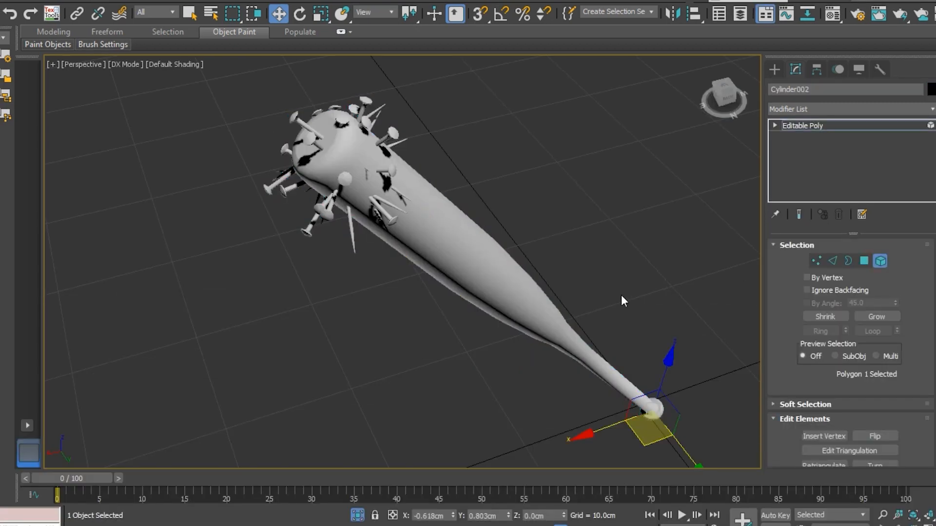
left_click(516, 298)
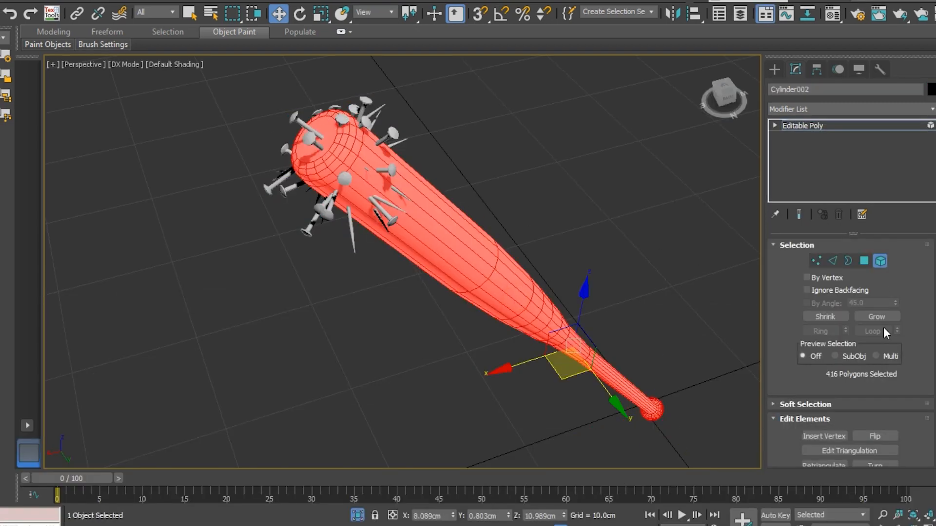
scroll(883, 327, "down", 5)
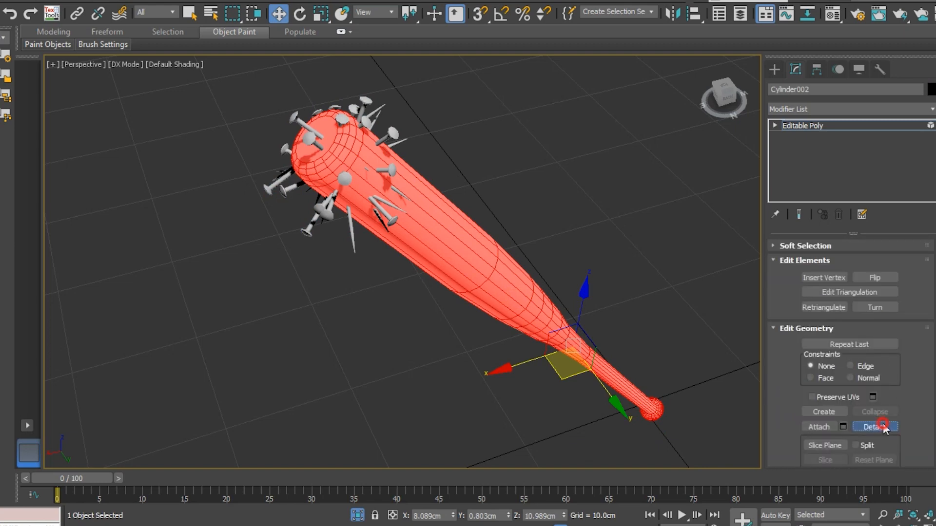
left_click(880, 427)
left_click(512, 270)
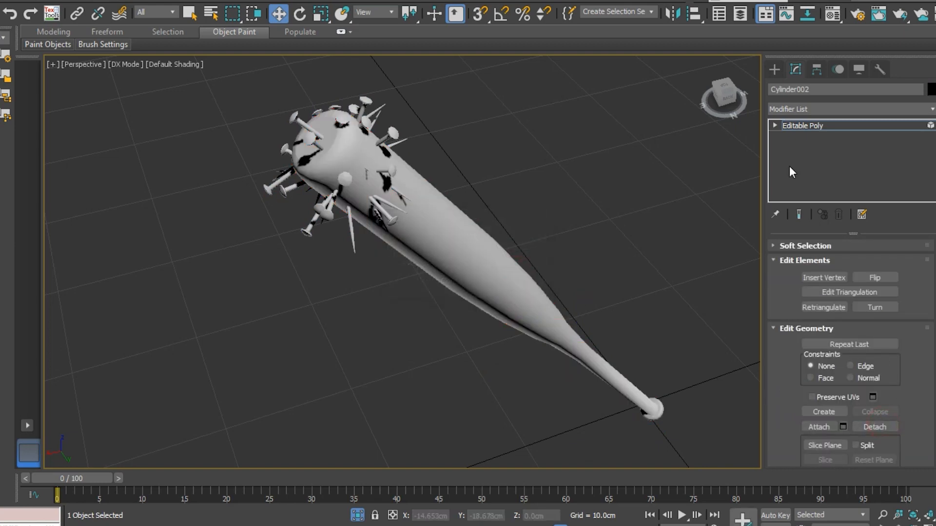
left_click(802, 126)
left_click(442, 227)
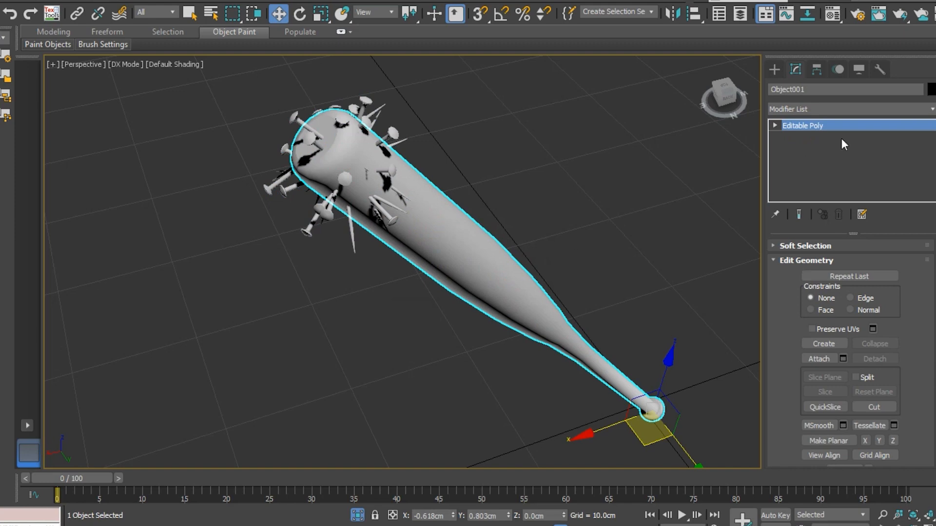
left_click(932, 109)
left_click(916, 479)
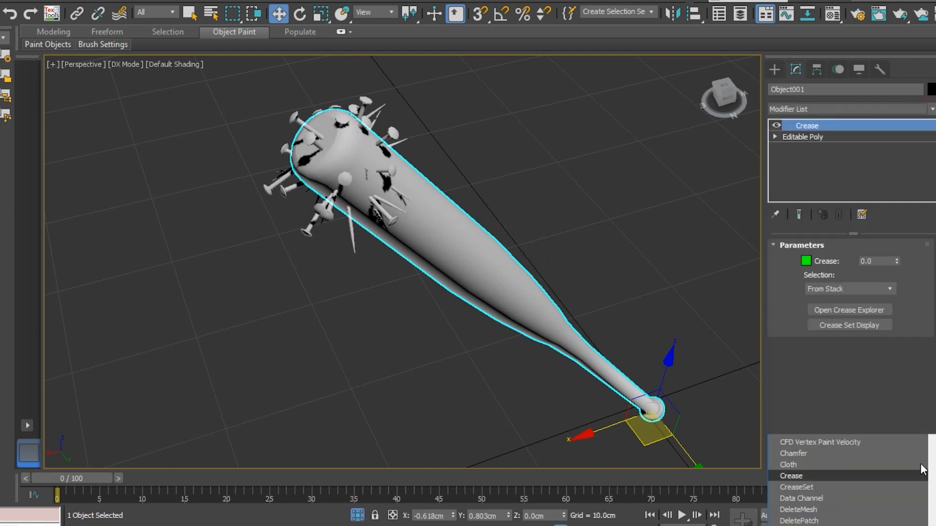
right_click(877, 127)
left_click(836, 148)
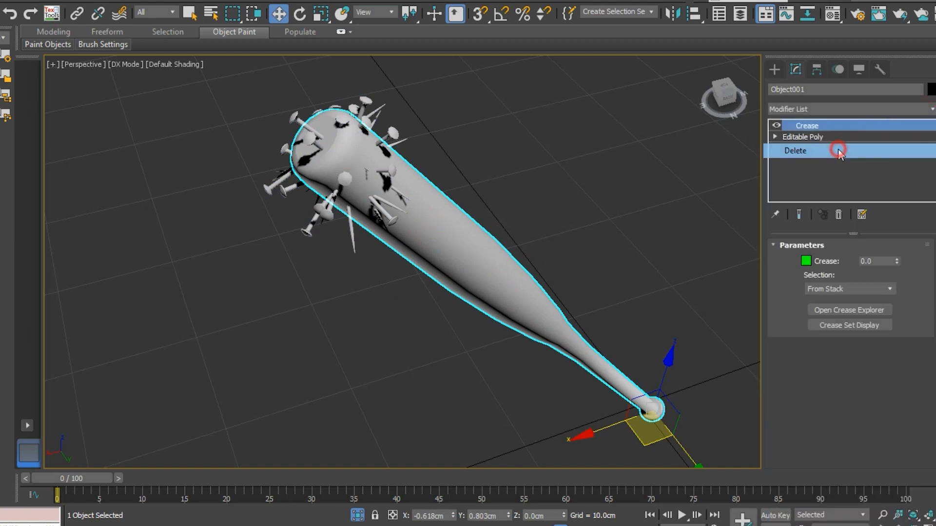
Add a TurboSmooth modifier with 1 iteration to the bat body and display edged faces in the viewport
left_click(930, 109)
scroll(931, 156, "down", 15)
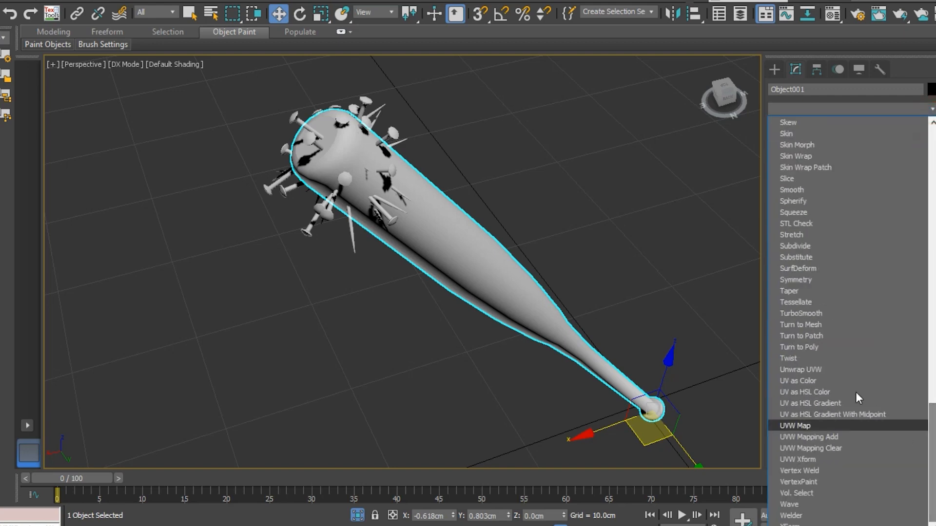
left_click(801, 314)
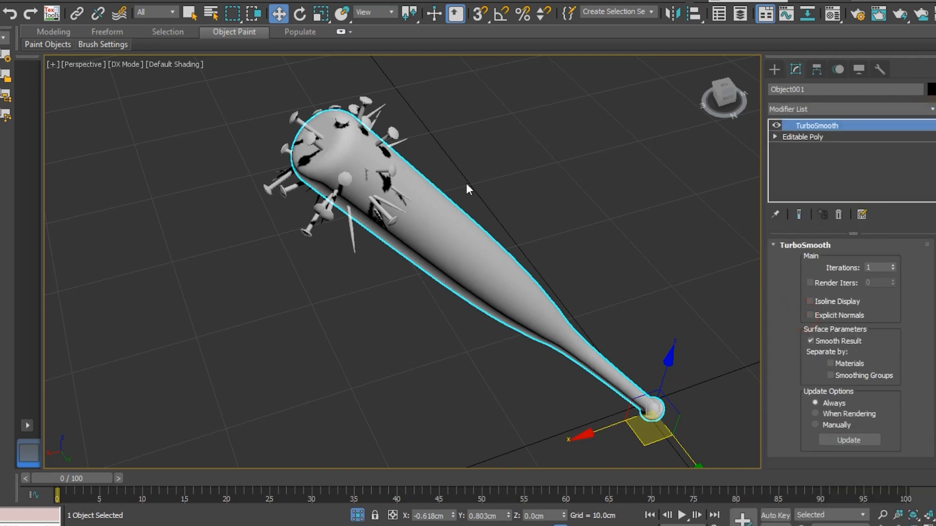
left_click(200, 71)
left_click(209, 212)
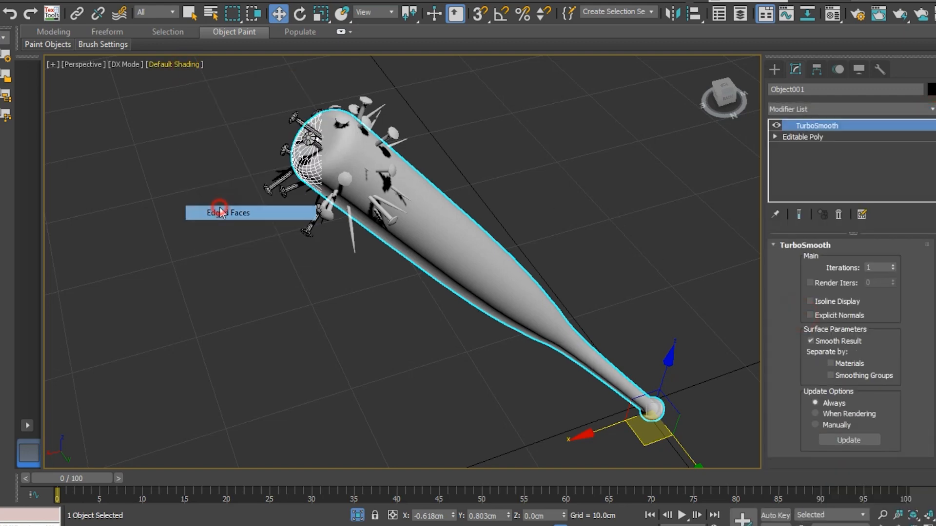
Compare the bat's mesh with TurboSmooth on and off at the nailed head and at the handle knob
scroll(300, 162, "up", 8)
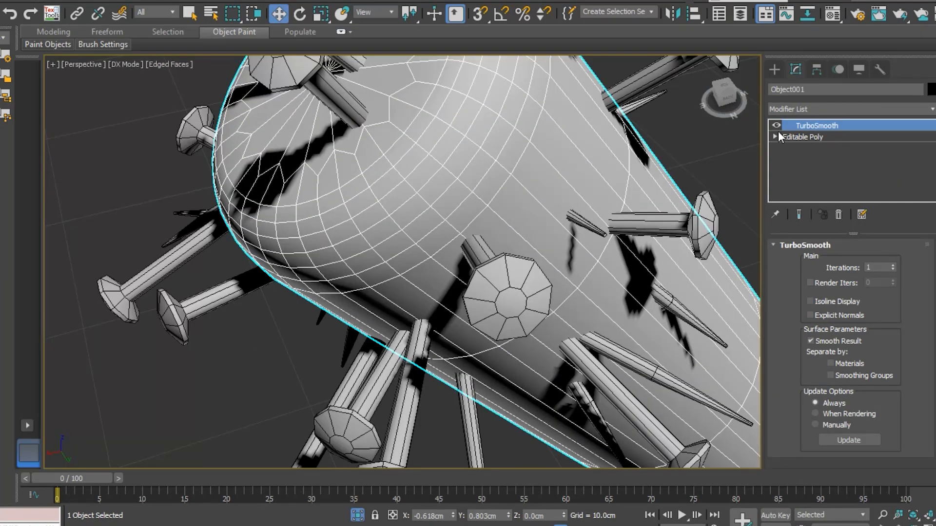
left_click(776, 126)
left_click(776, 126)
scroll(325, 146, "down", 10)
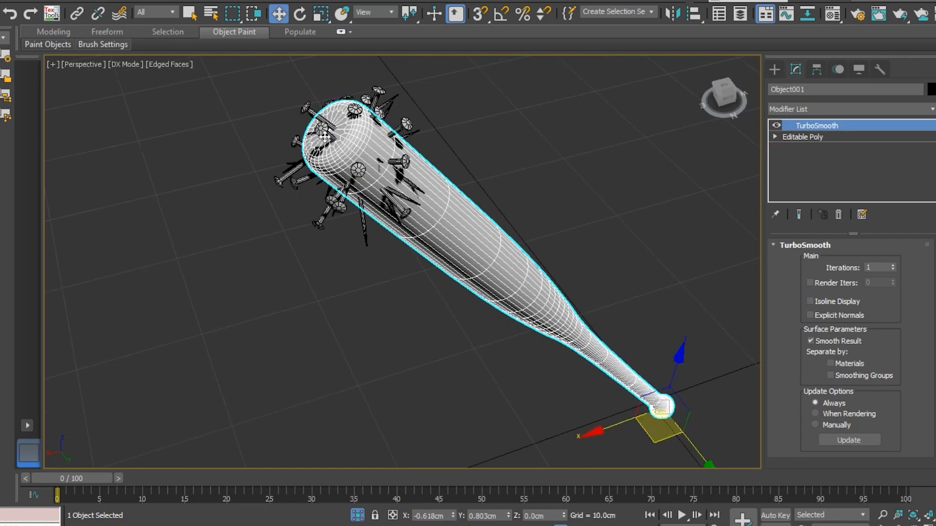
middle_click_drag(591, 262, 534, 249, "alt")
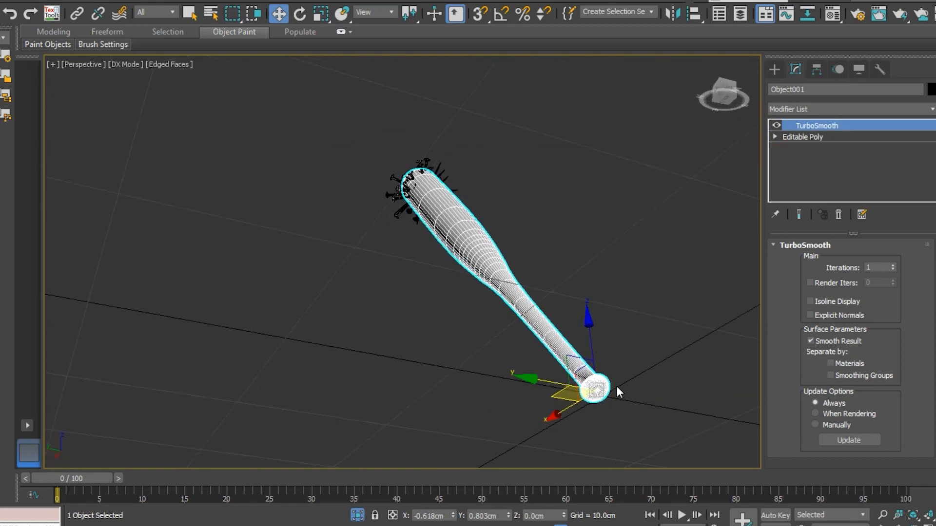
scroll(617, 392, "up", 8)
scroll(517, 291, "down", 9)
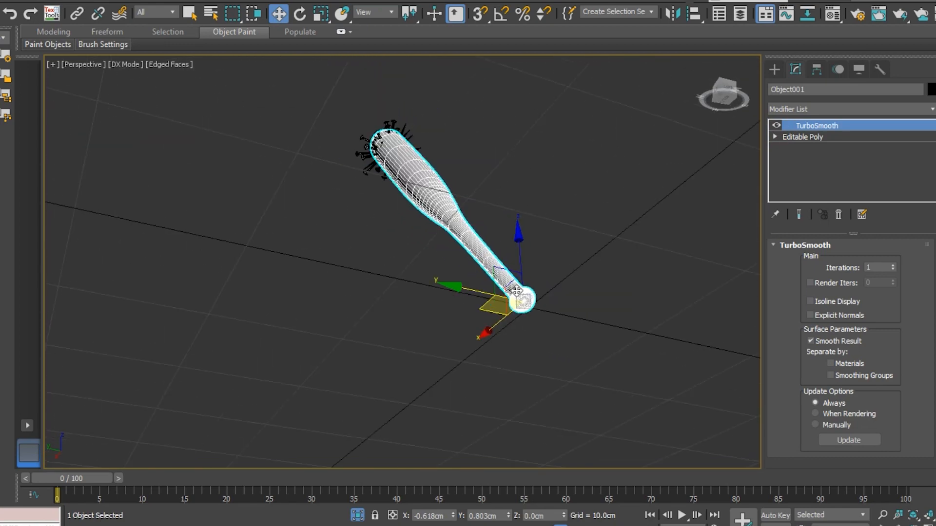
middle_click_drag(517, 291, 653, 386, "alt")
scroll(574, 367, "up", 5)
scroll(538, 361, "up", 3)
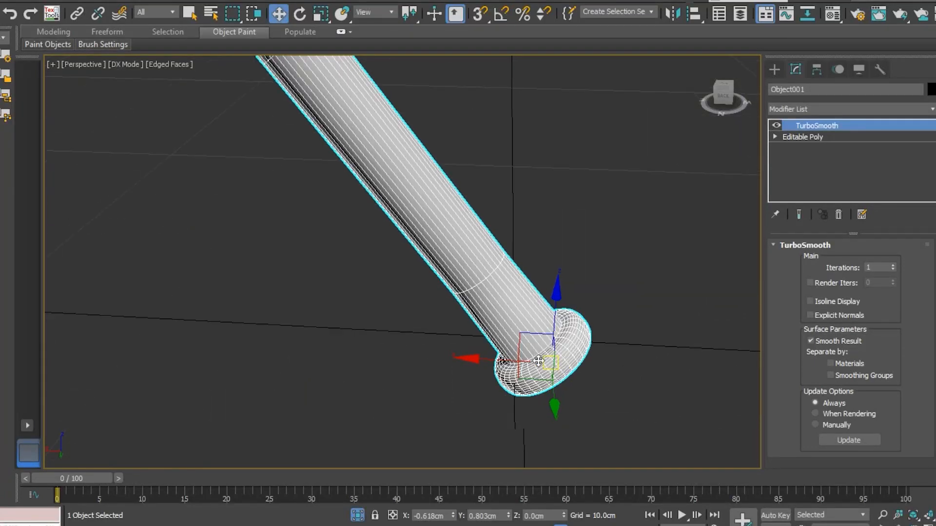
scroll(538, 361, "up", 5)
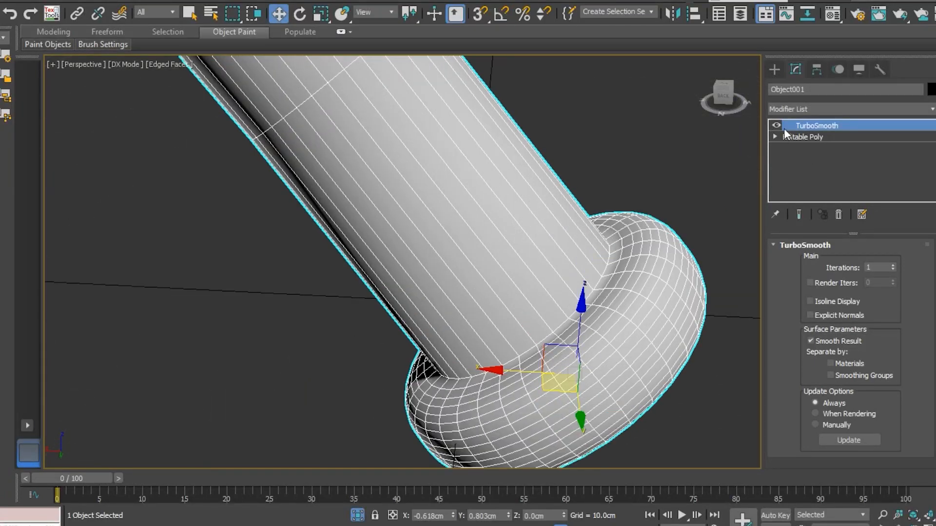
left_click(775, 125)
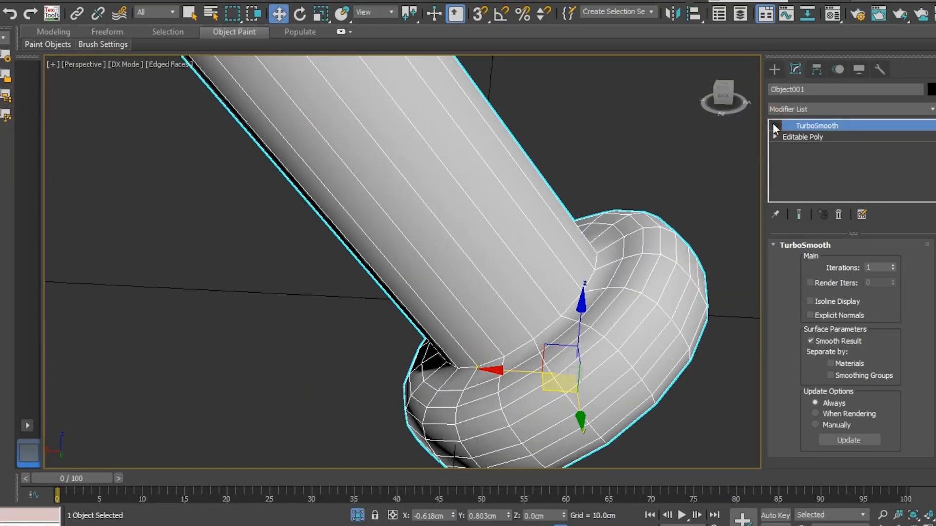
left_click(776, 126)
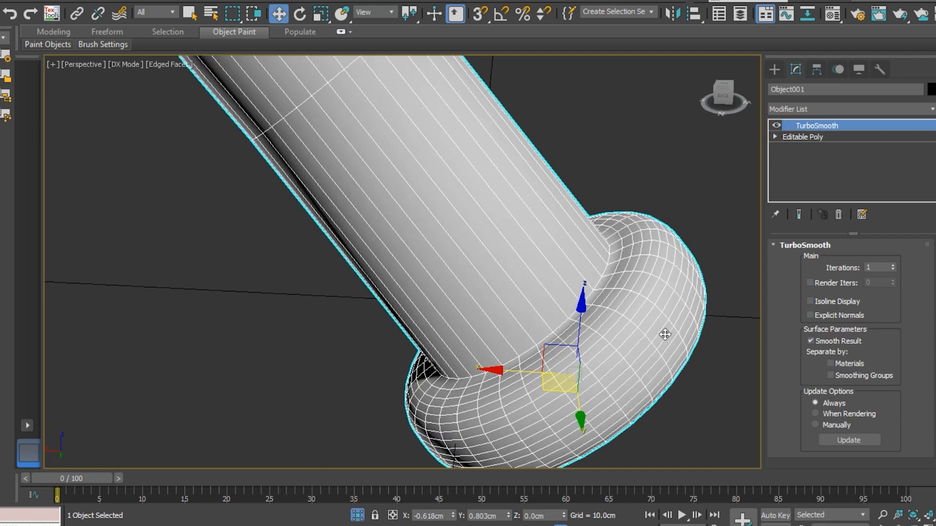
Chamfer the border edges of the flat end cap at the bat's nailed head by 0.01 cm with 2 segments
scroll(680, 364, "down", 10)
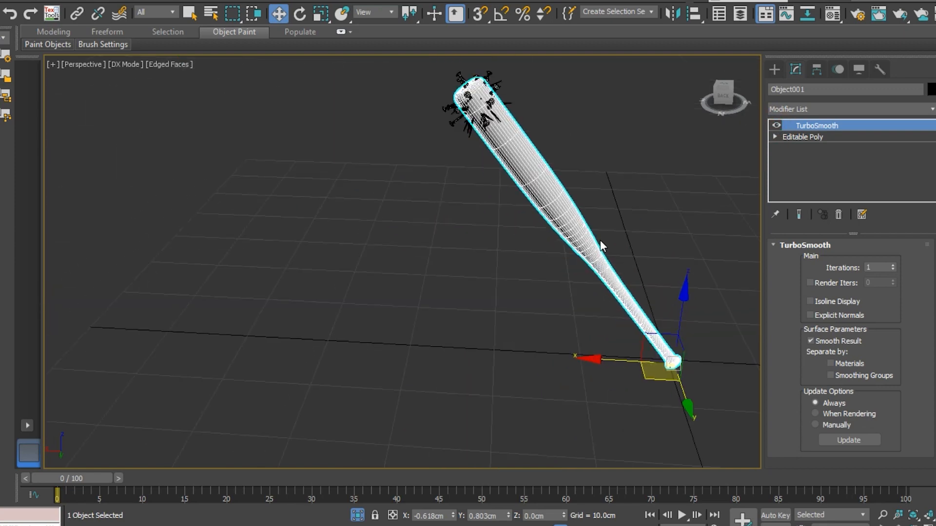
scroll(498, 185, "up", 10)
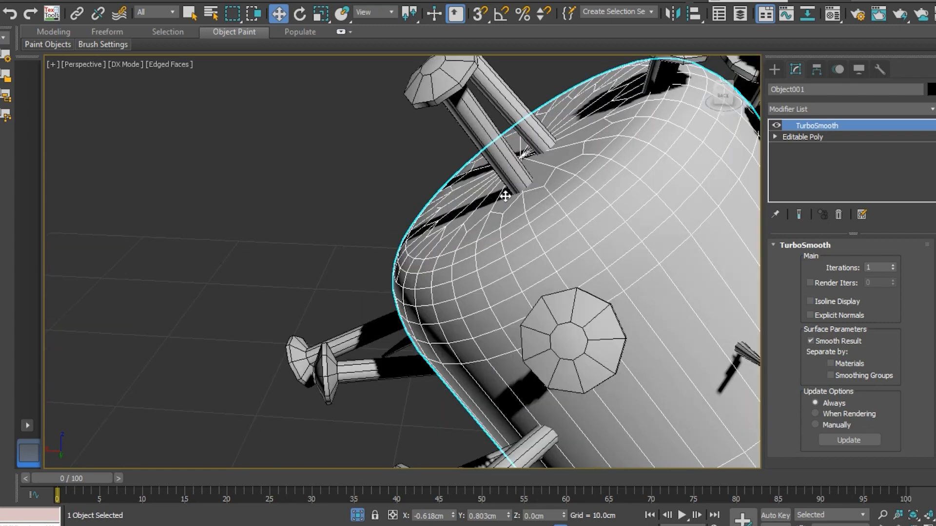
left_click(802, 137)
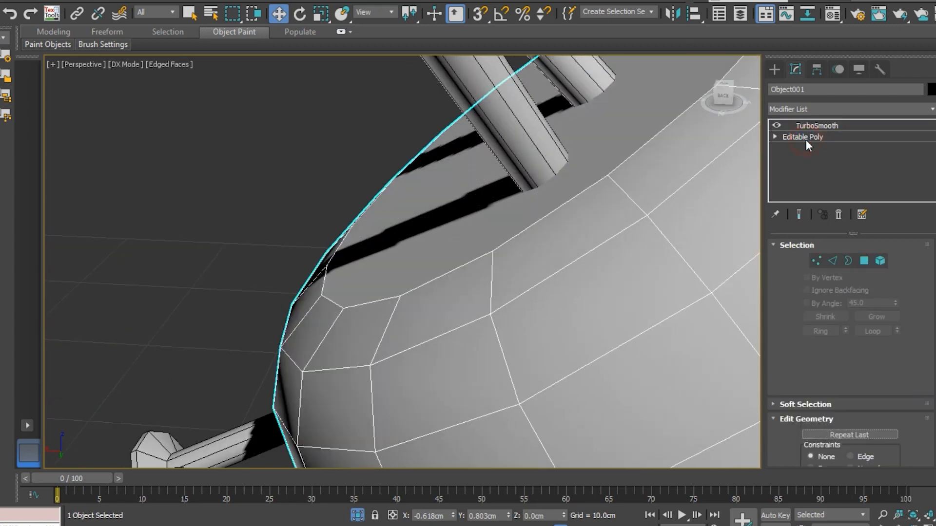
left_click(865, 261)
key("ctrl+a")
left_click(472, 227)
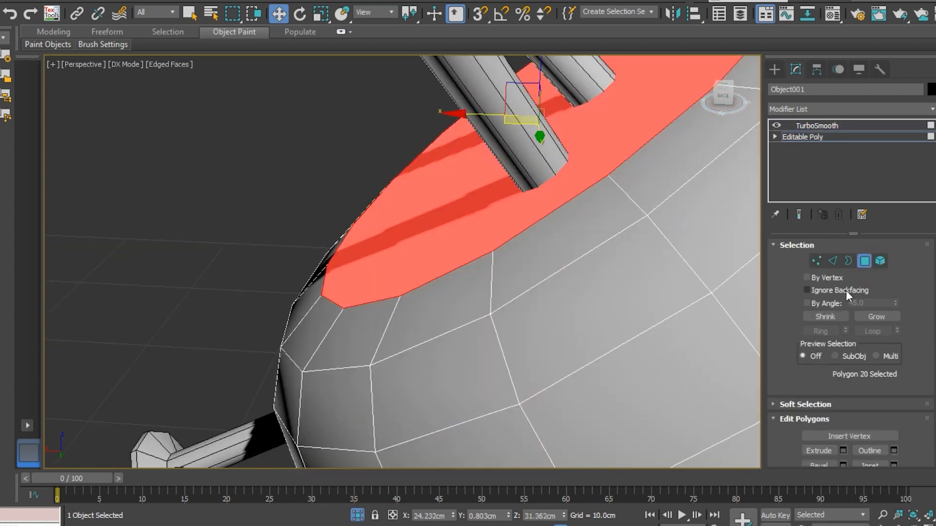
left_click(832, 261, "ctrl")
scroll(845, 349, "down", 2)
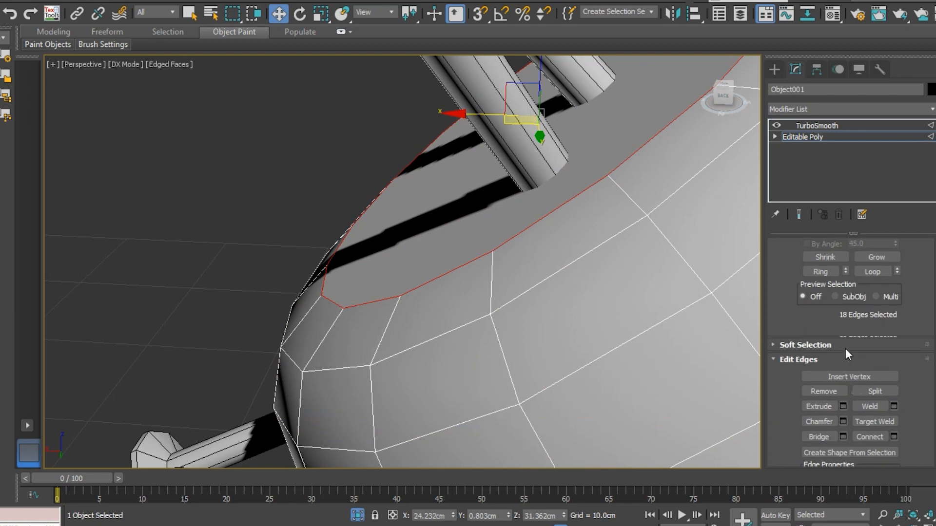
left_click(843, 422)
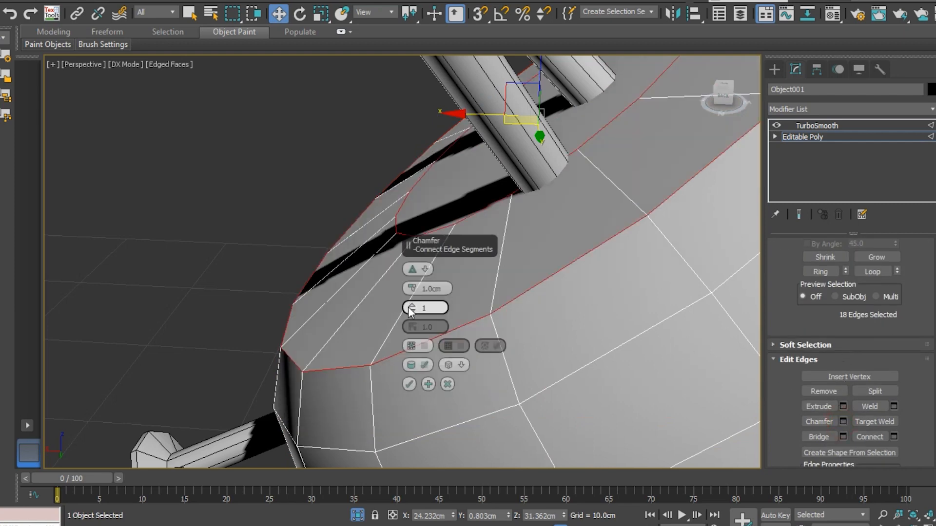
left_click(408, 306)
mouse_move(413, 291)
left_mouse_down()
mouse_move(414, 299)
mouse_move(413, 291)
left_mouse_up()
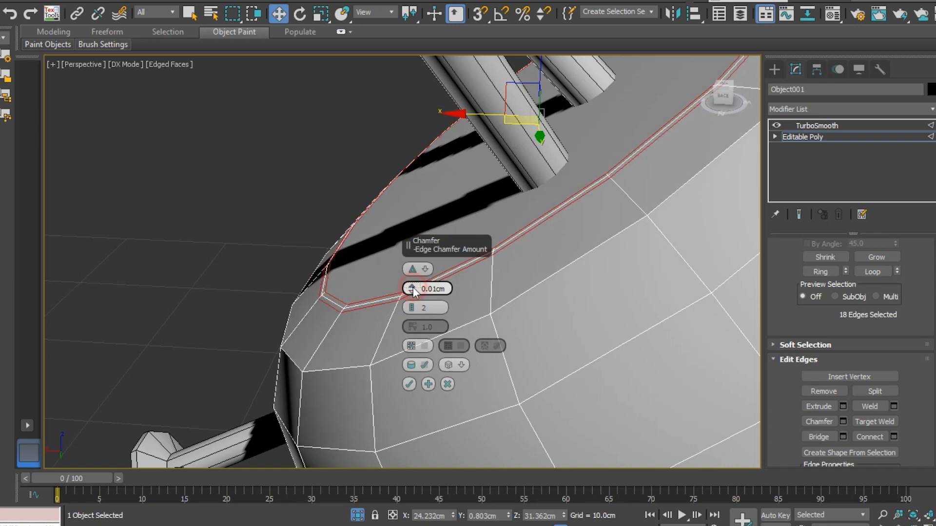
left_click(410, 385)
Leave the edge sub-object level and deselect the bat to inspect the smoothed end cap with its chamfered border
scroll(366, 272, "down", 2)
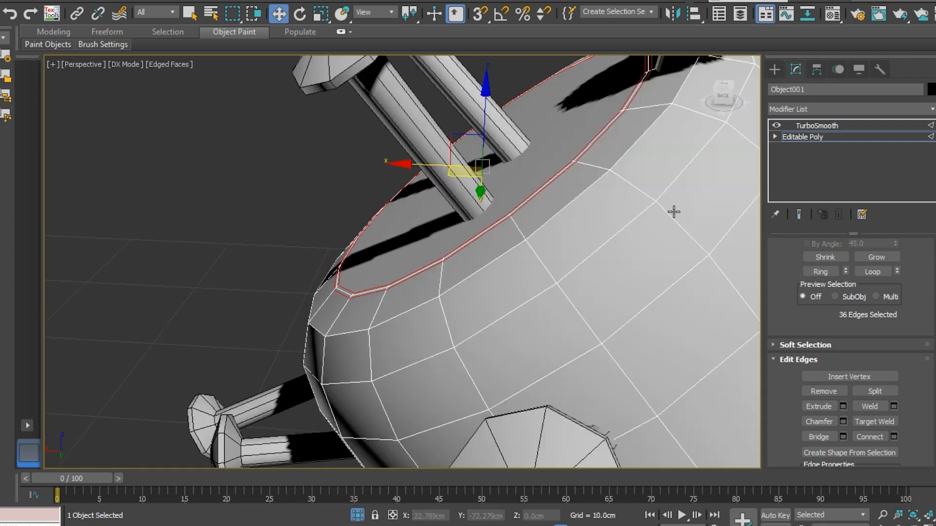
left_click(805, 139)
left_click(200, 187)
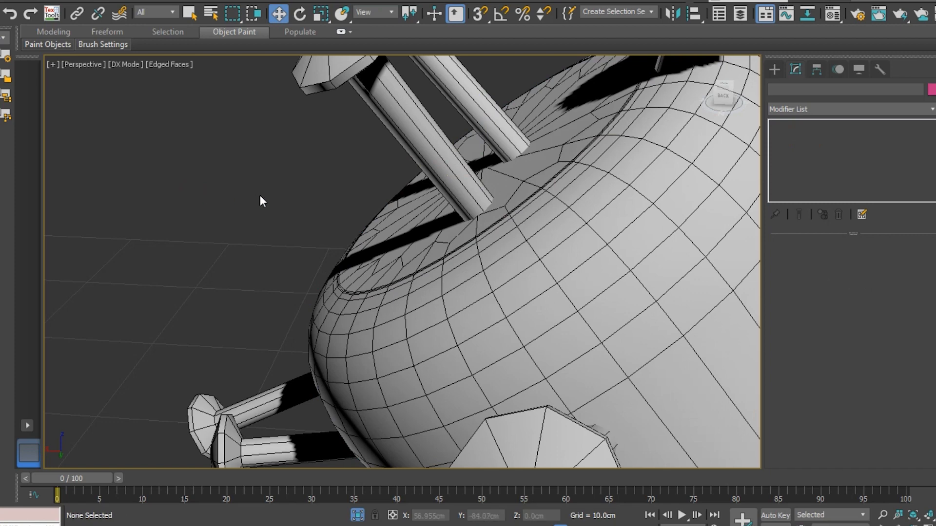
scroll(327, 162, "down", 4)
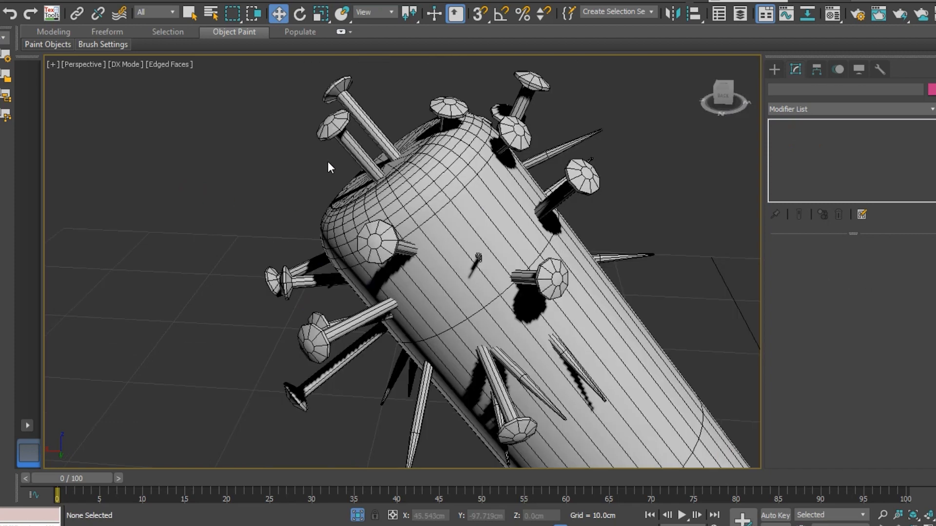
Collapse the bat body's entire modifier stack, including TurboSmooth, and convert the result to Editable Poly
left_click(443, 257)
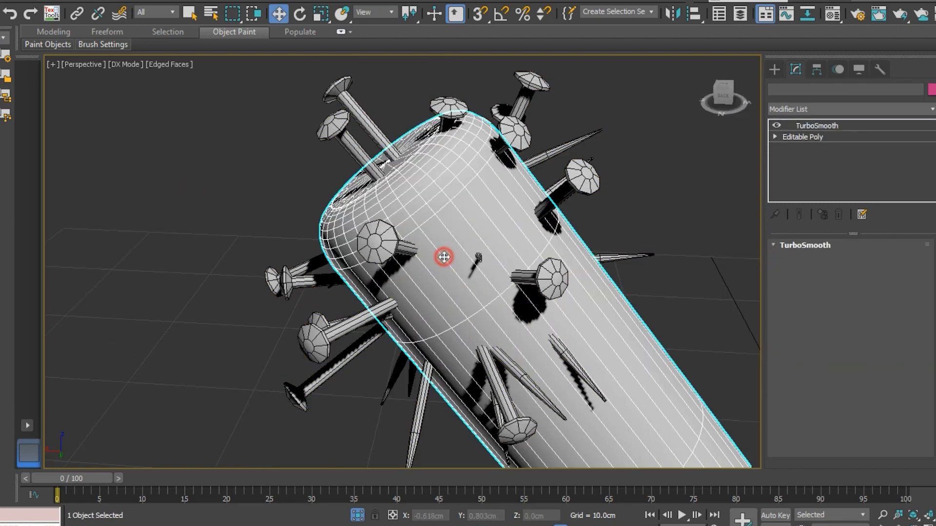
scroll(428, 155, "down", 5)
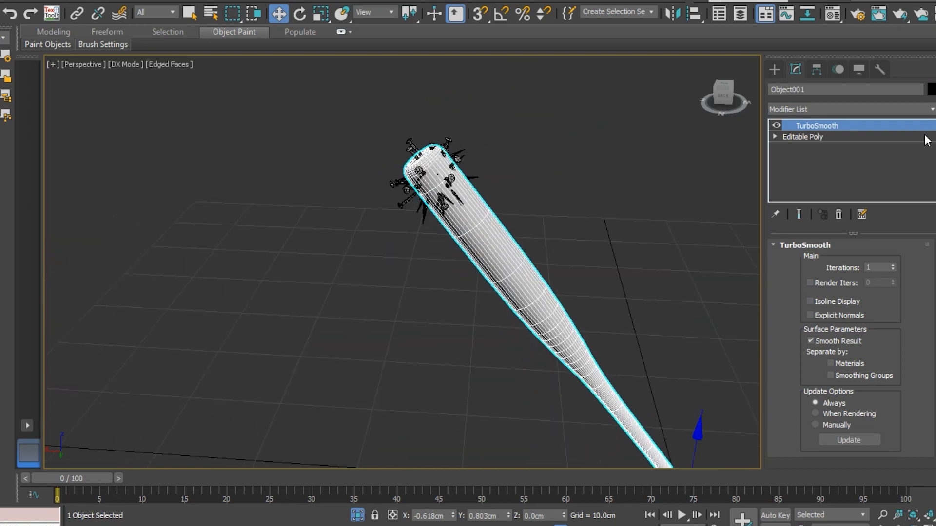
scroll(531, 169, "down", 3)
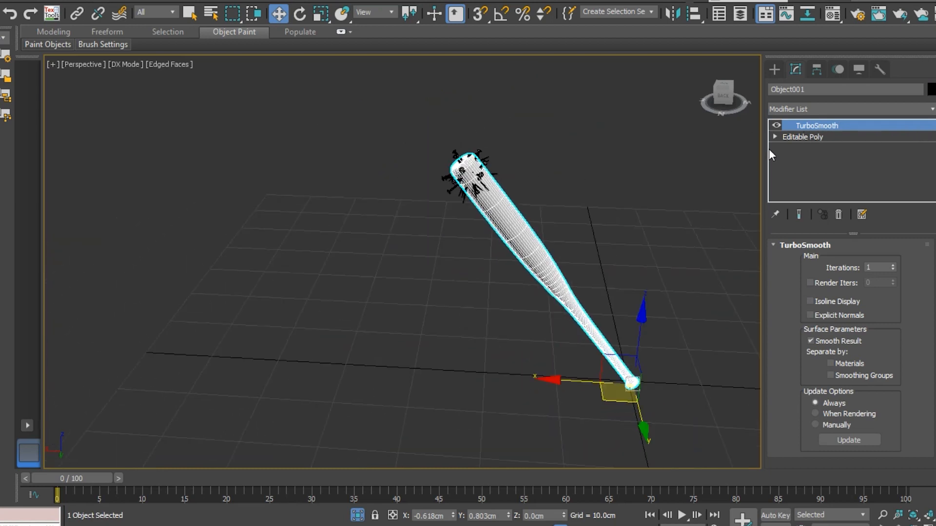
right_click(802, 127)
left_click(811, 257)
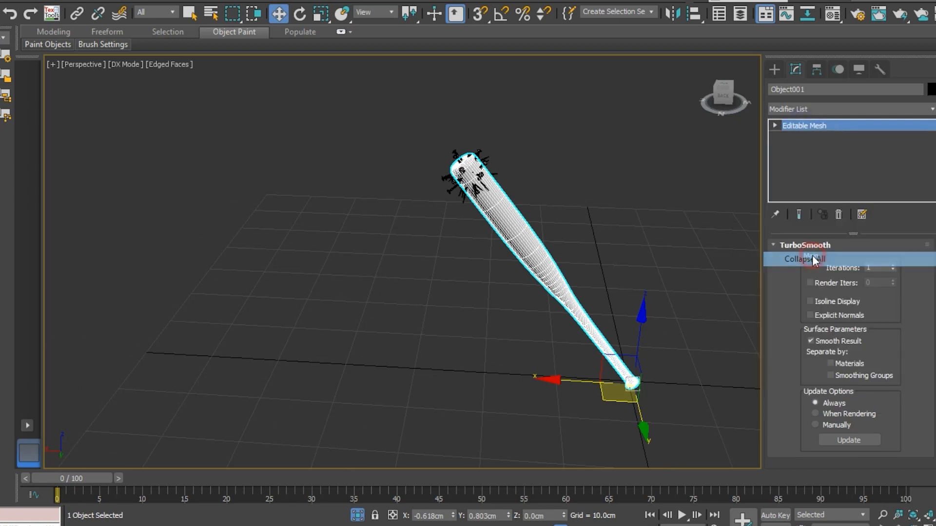
right_click(825, 173)
left_click(839, 268)
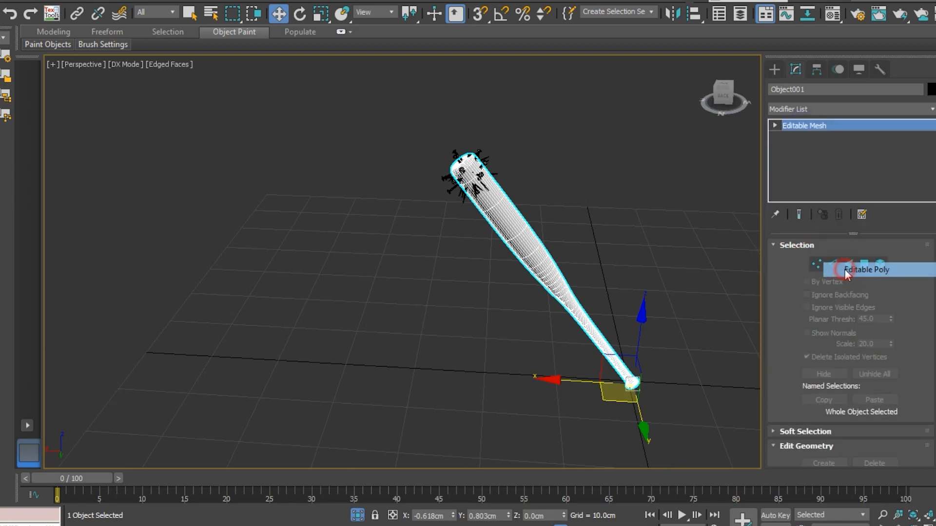
Attach the nails to the high-poly bat body so both form one Editable Poly object, and leave attach mode
scroll(877, 287, "down", 3)
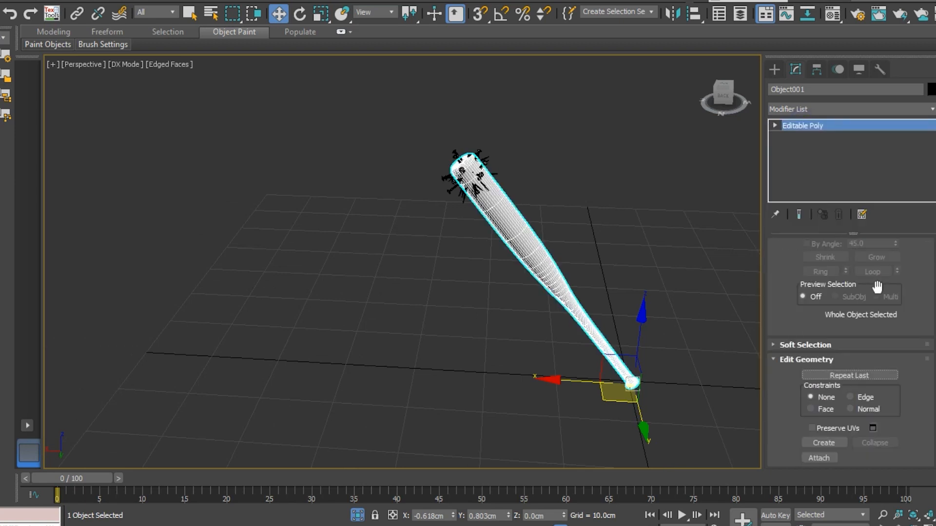
left_click(822, 458)
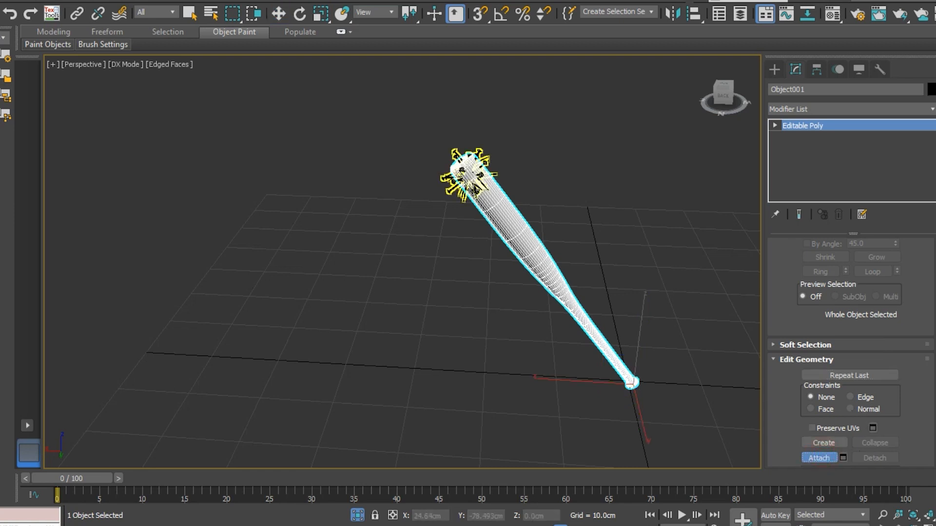
left_click(471, 190)
key("w")
Inspect the combined high-poly bat against the original low-poly one, moving it aside along X and undoing that move
scroll(476, 215, "up", 4)
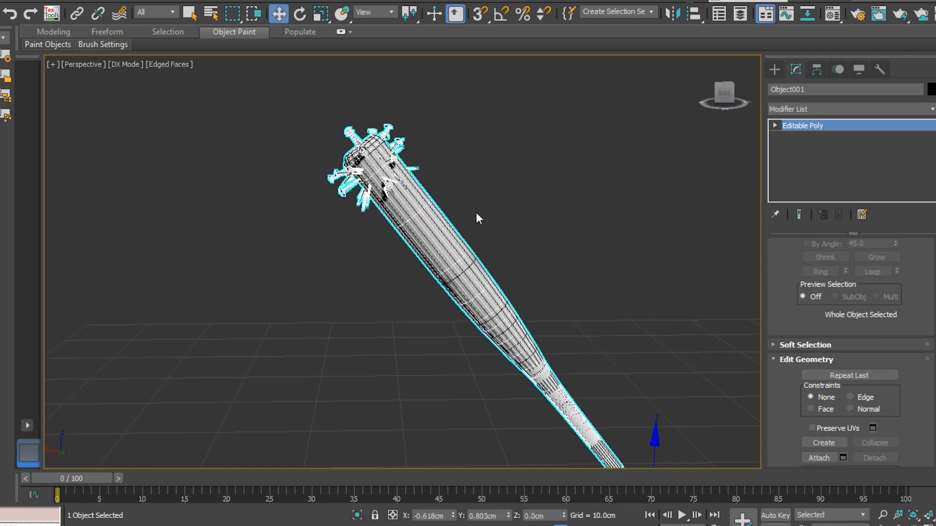
scroll(476, 212, "down", 4)
middle_click_drag(569, 316, 591, 352, "alt")
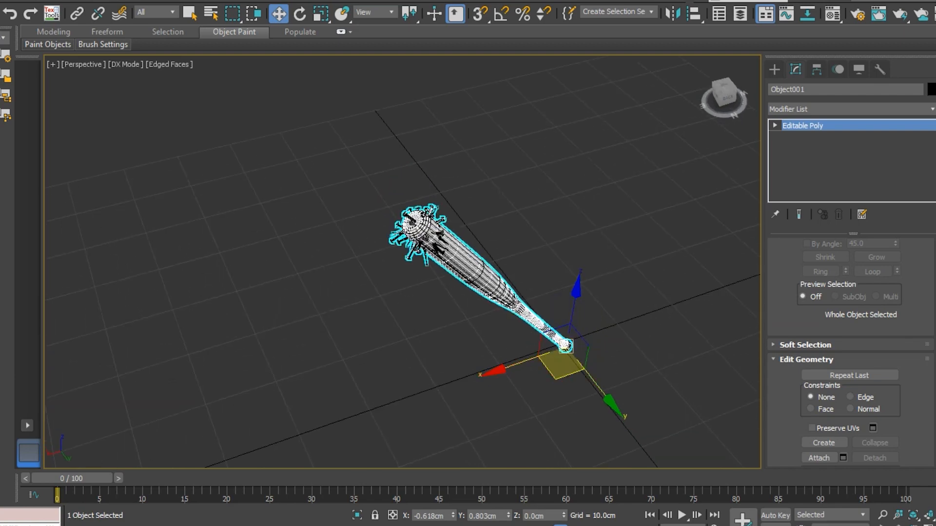
scroll(513, 299, "up", 6)
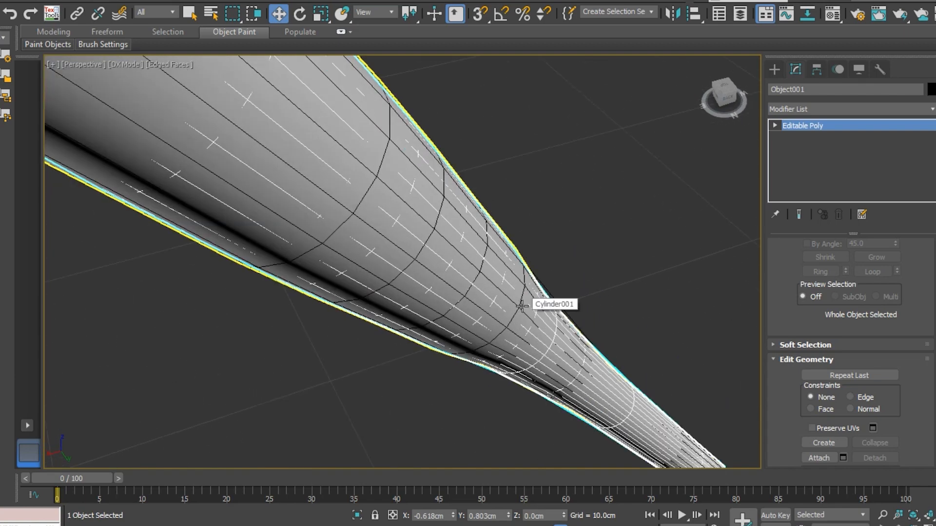
scroll(522, 306, "down", 6)
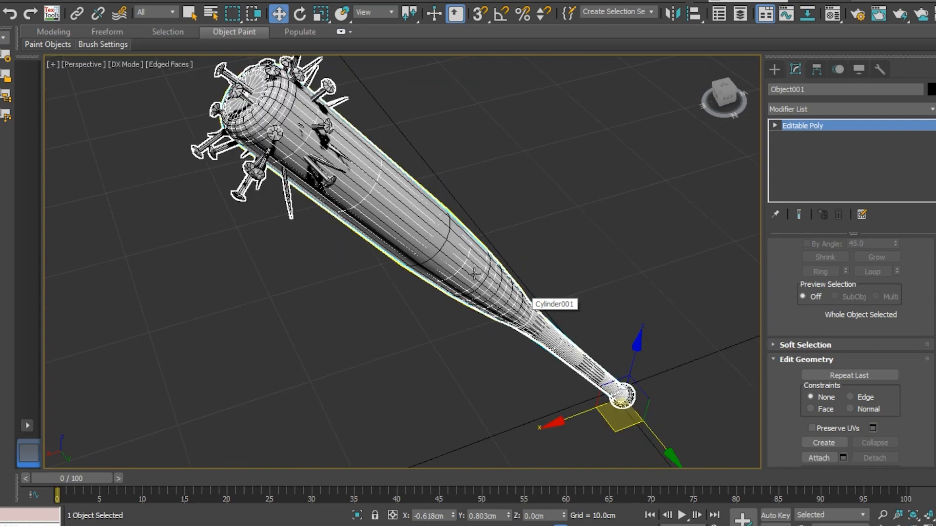
scroll(252, 107, "up", 3)
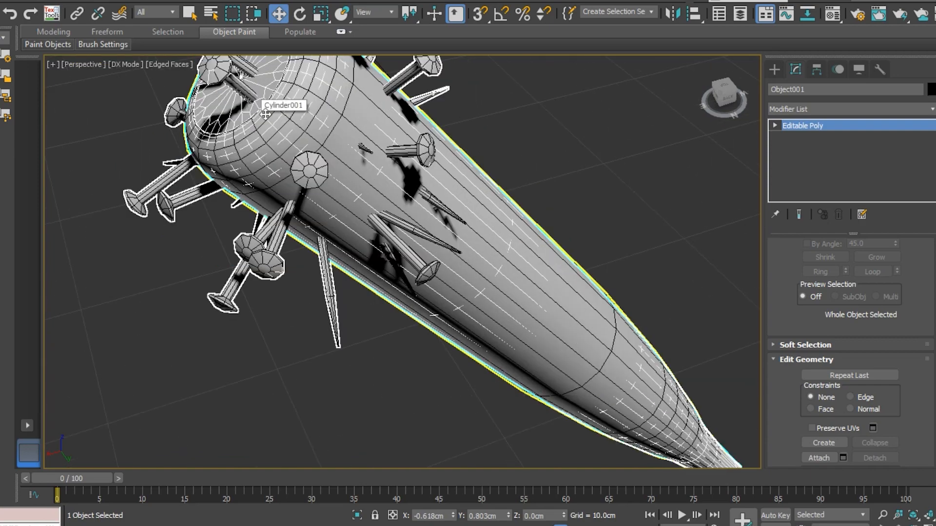
scroll(320, 136, "down", 6)
middle_click_drag(532, 186, 484, 160, "alt")
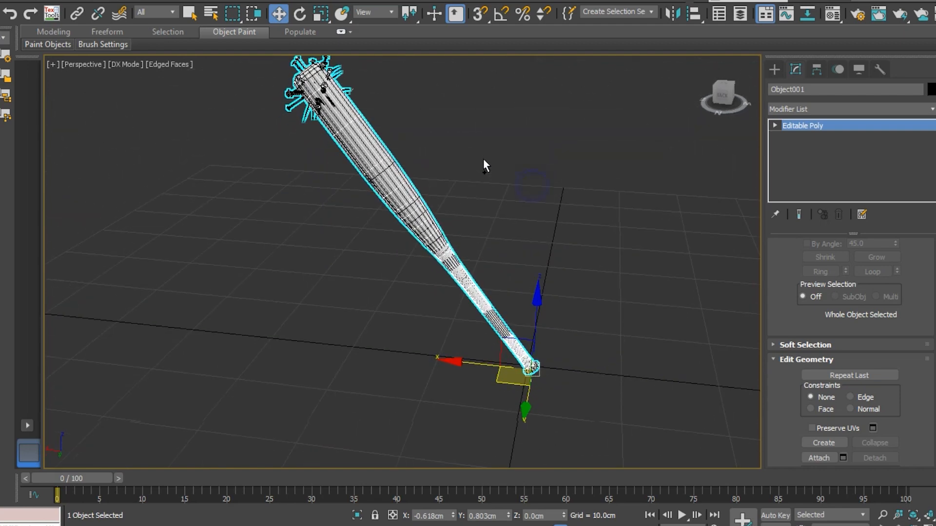
left_click_drag(459, 362, 596, 364, "shift")
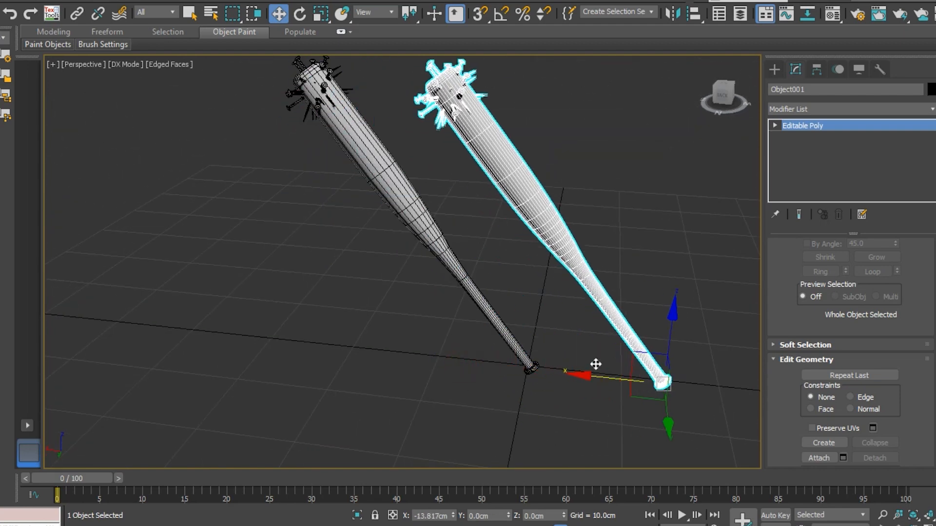
left_click(11, 14)
Export only the selected high-poly bat as BatH.FBX into the Bat folder with the current FBX export settings
left_click(9, 2)
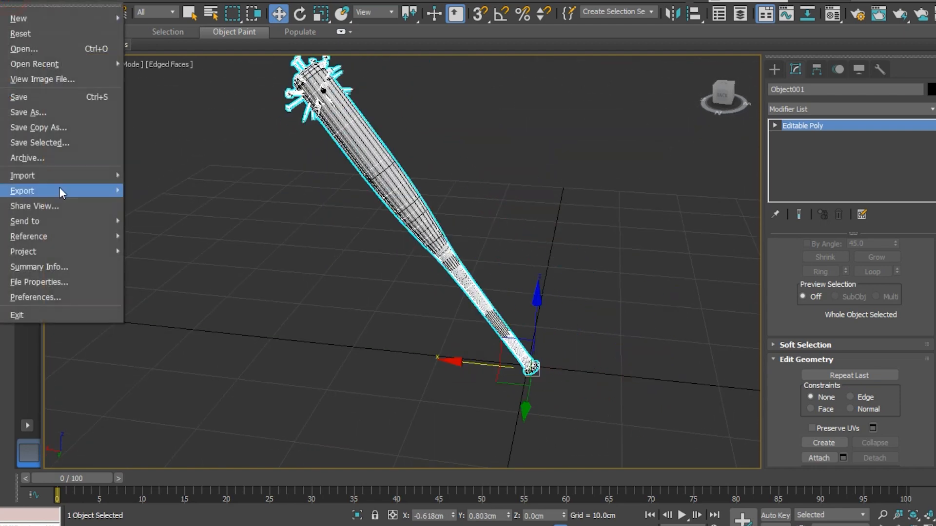
mouse_move(60, 189)
left_click(214, 206)
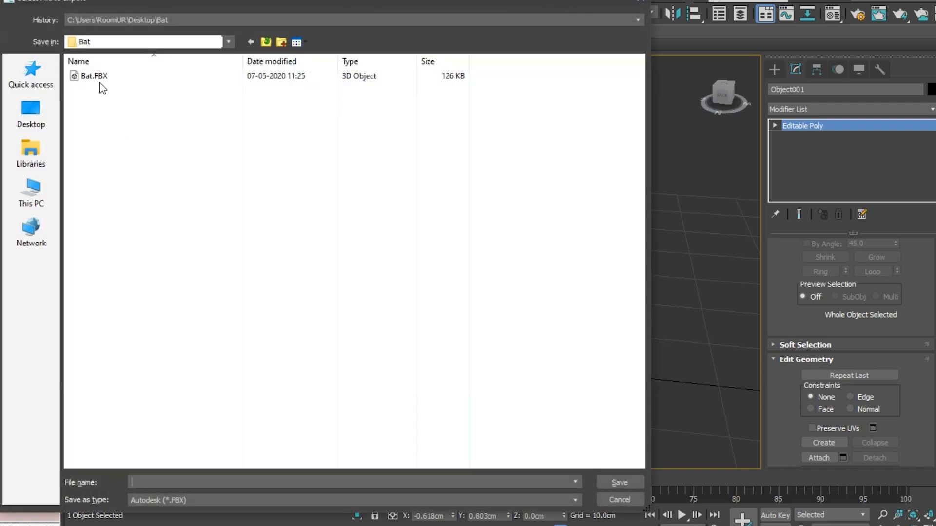
left_click(96, 77)
double_click(149, 481)
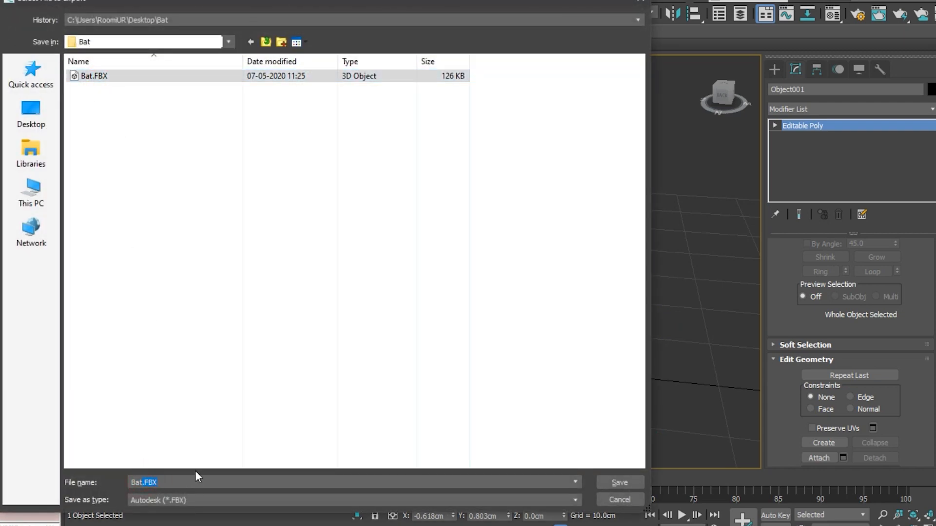
left_click(620, 483)
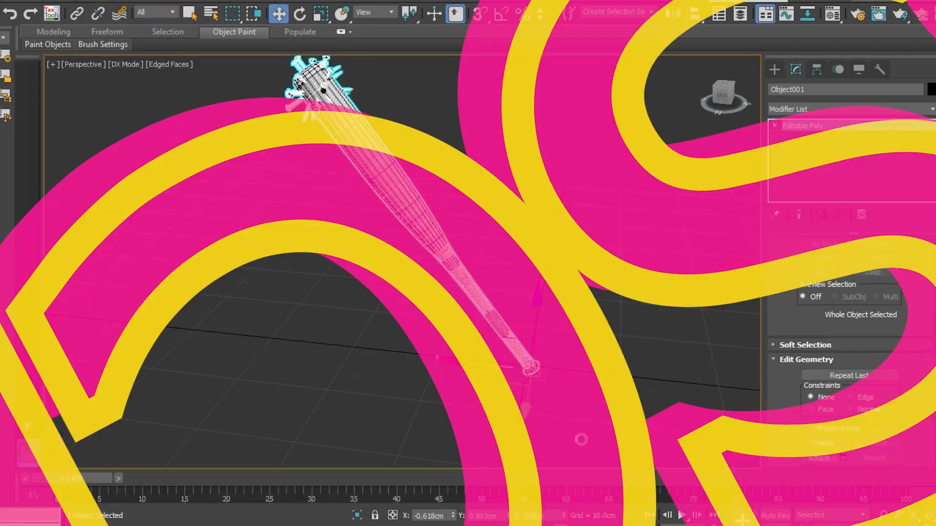
left_click(347, 141)
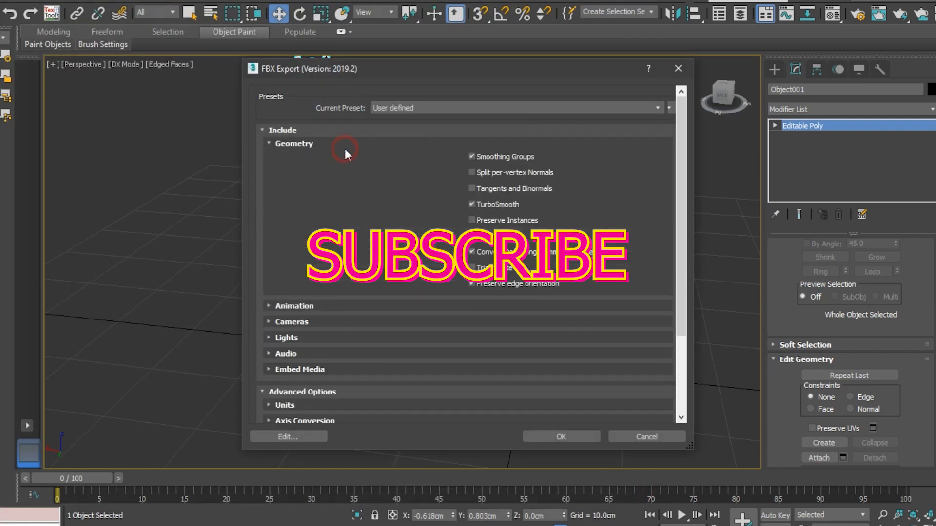
left_click(344, 148)
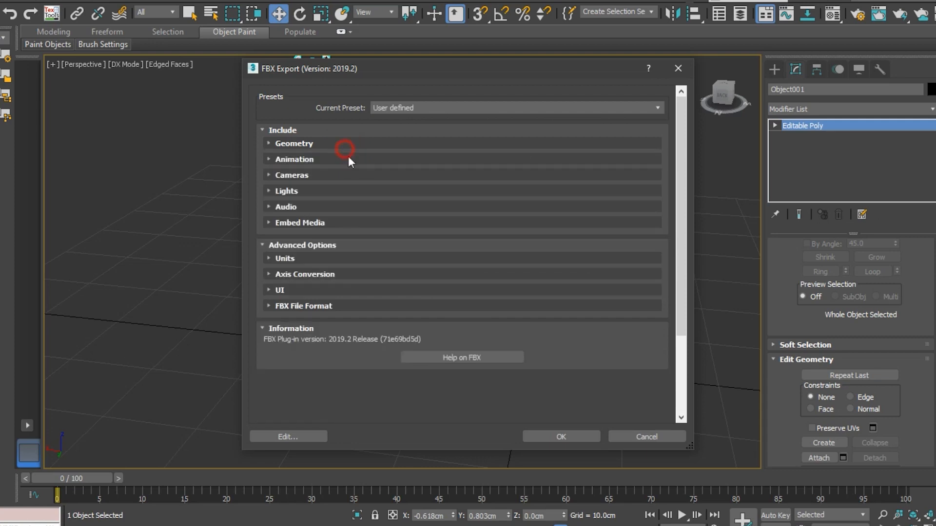
left_click(540, 432)
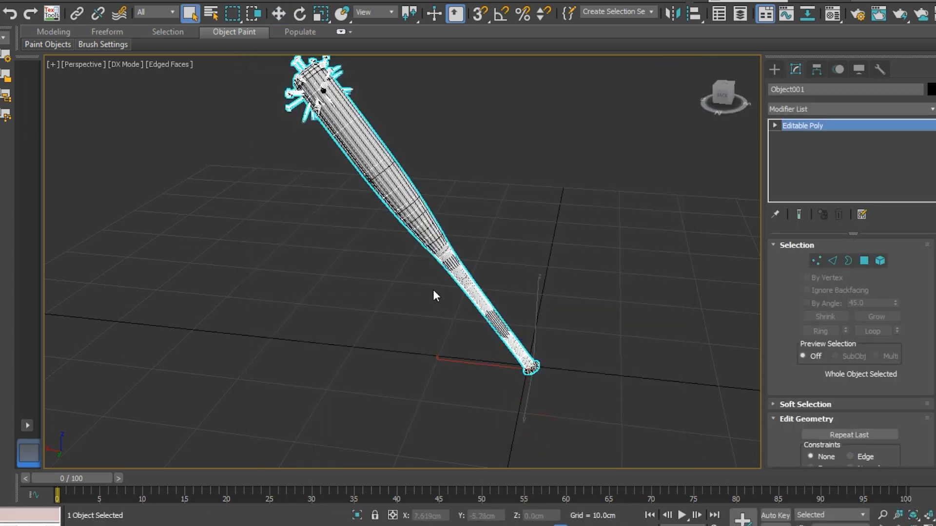
left_click(279, 14)
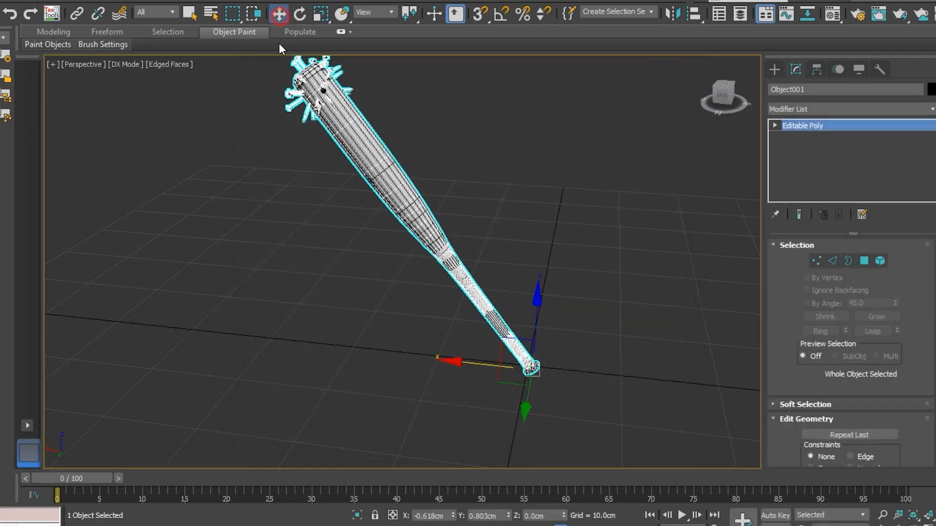
left_click(231, 261)
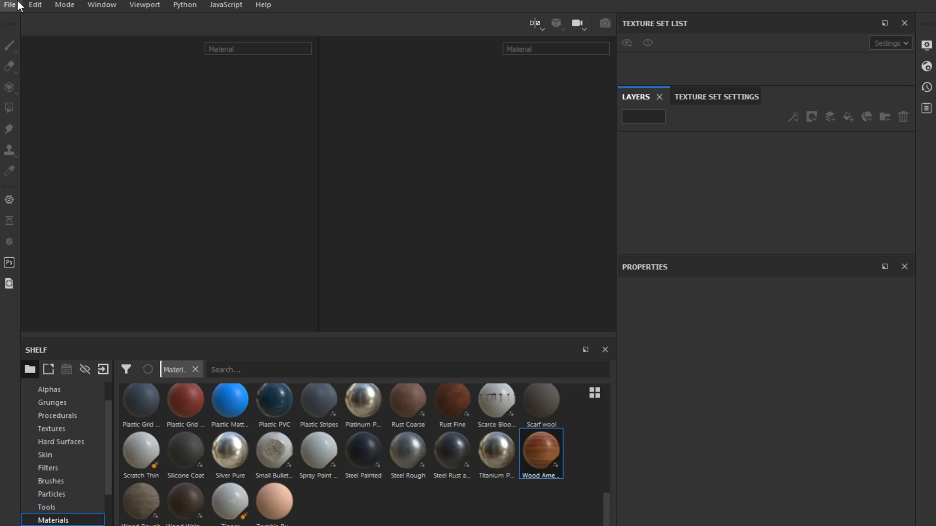
Switch to Substance Painter and start a new project using Bat.FBX from the desktop's Bat folder as the mesh
left_click(18, 6)
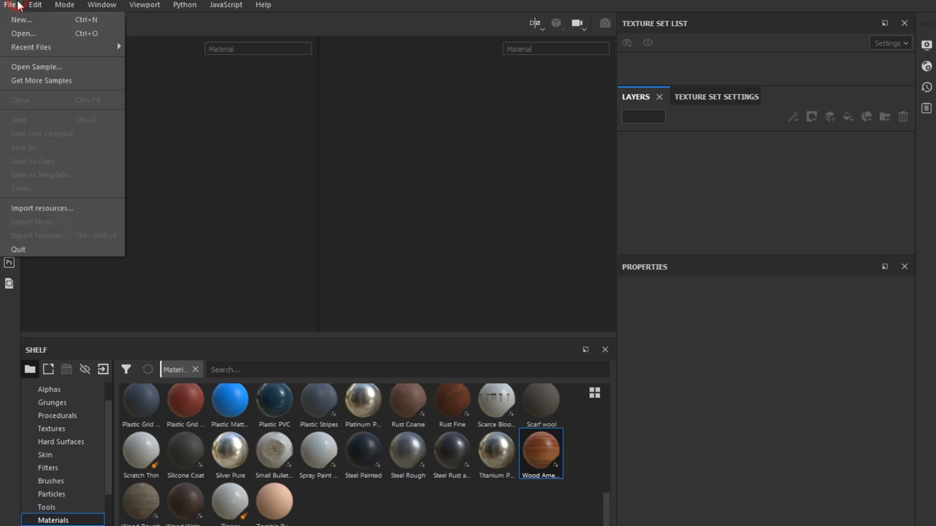
left_click(19, 20)
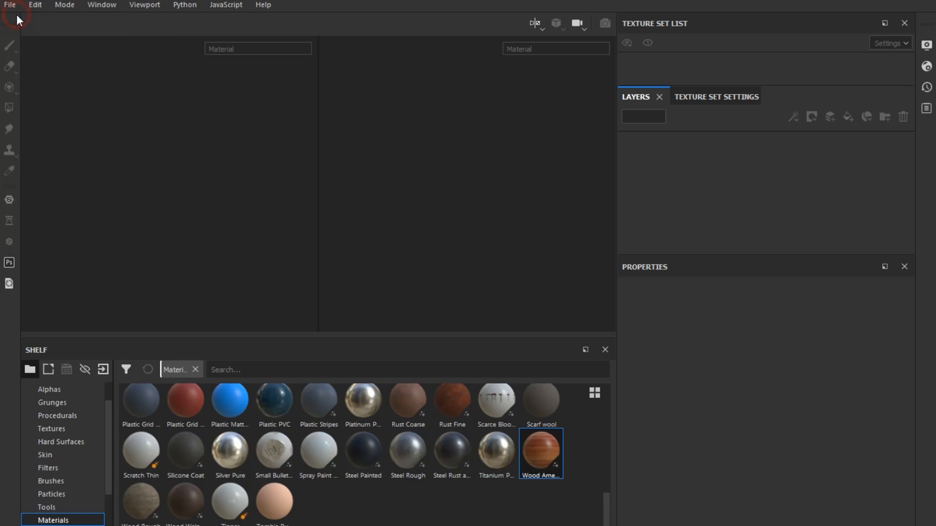
left_click(578, 121)
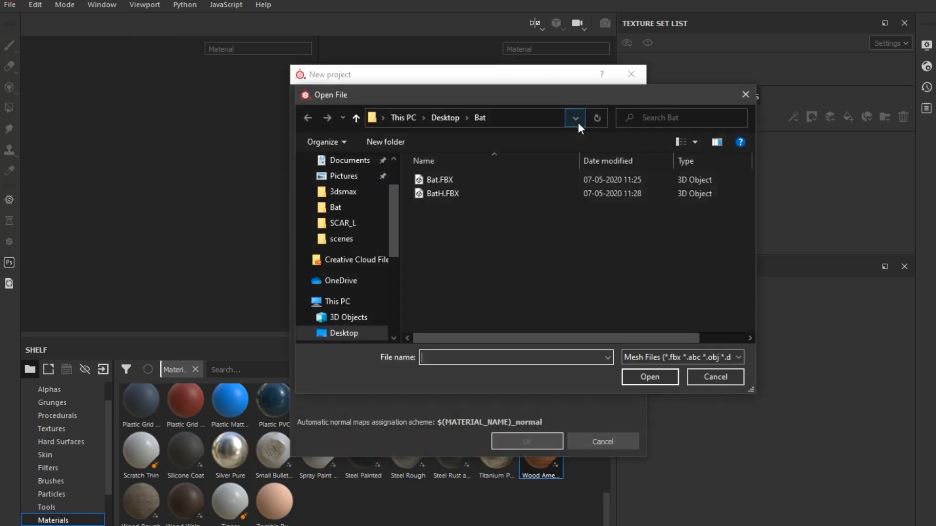
left_click(487, 179)
double_click(485, 178)
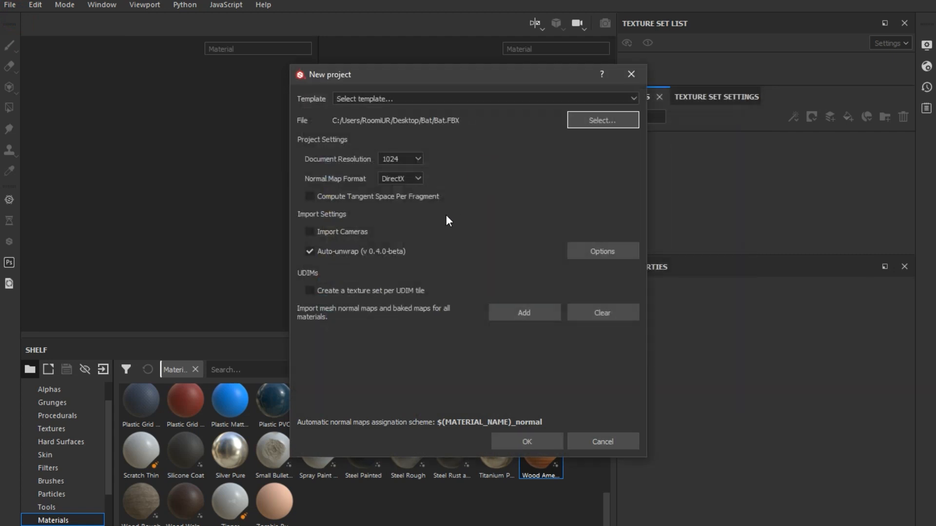
Turn off auto-unwrap, keep the DirectX normal map format, and create the project
left_click(344, 252)
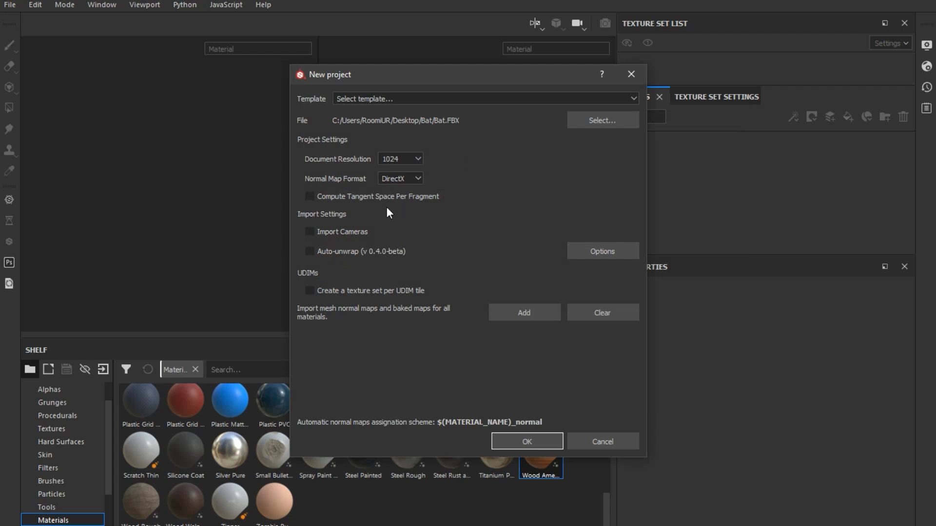
left_click(411, 179)
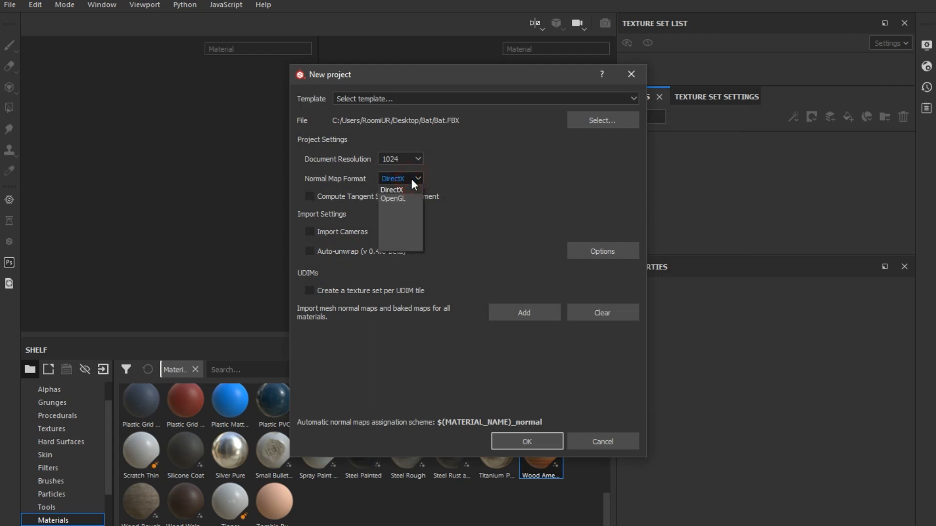
left_click(411, 178)
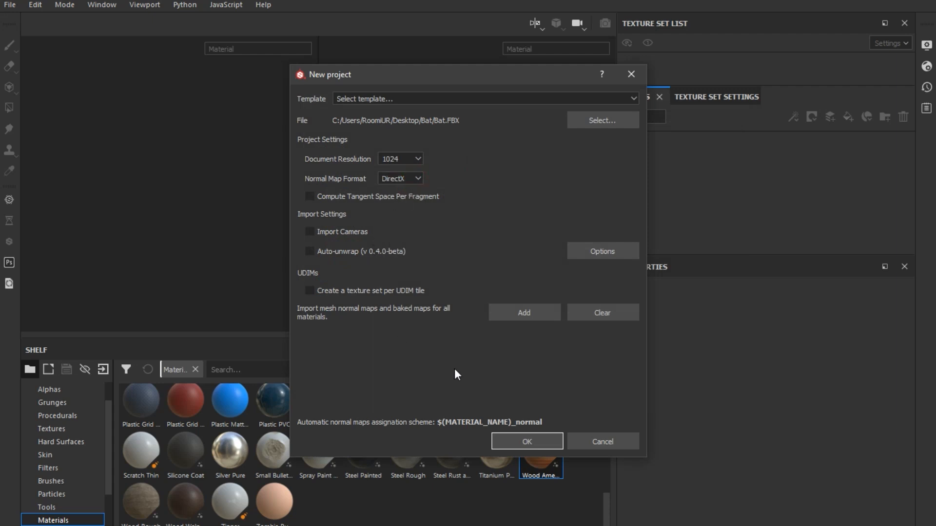
left_click(513, 441)
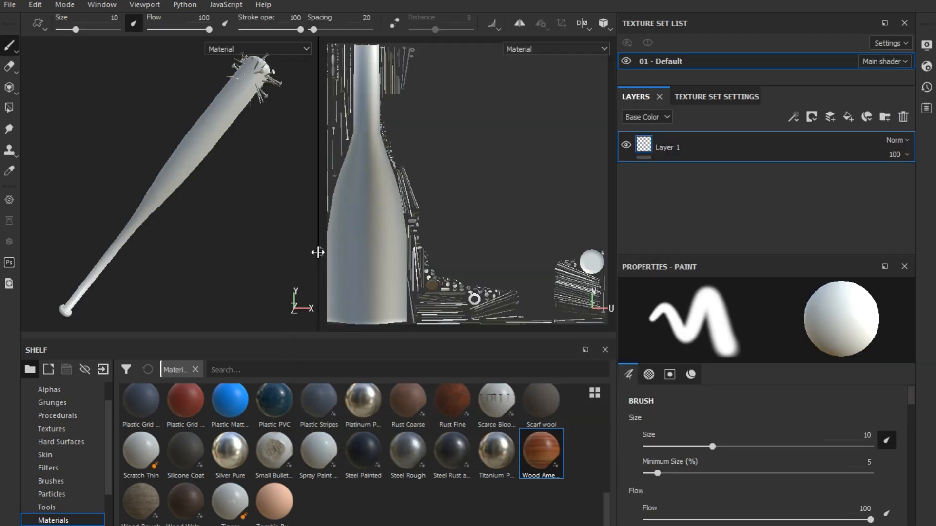
Enlarge the 3D view and examine the bat's nailed head and body from several angles, rotating the environment lighting
left_click_drag(335, 249, 729, 184)
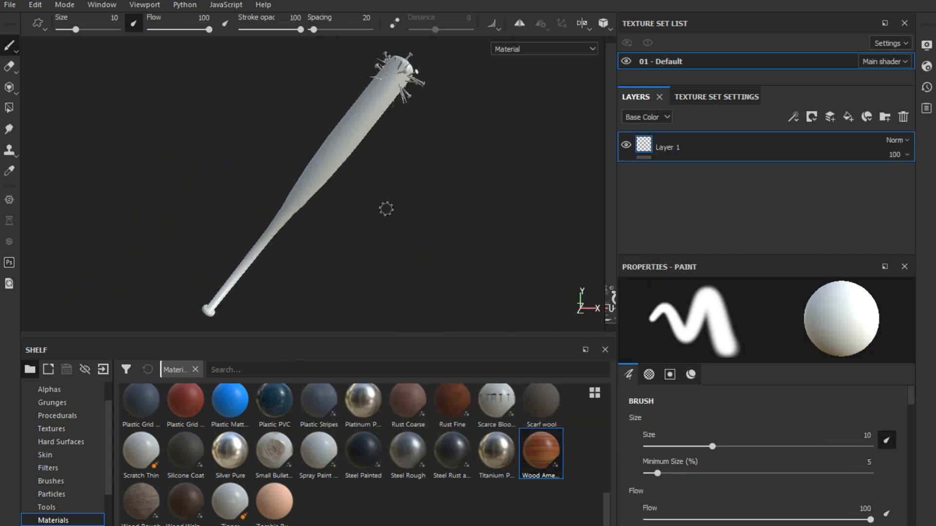
mouse_move(385, 208)
left_mouse_down("alt")
mouse_move(316, 188)
mouse_move(564, 255)
mouse_move(397, 314)
mouse_move(297, 208)
mouse_move(400, 318)
mouse_move(447, 297)
mouse_move(476, 244)
mouse_move(263, 260)
mouse_move(127, 213)
left_mouse_up("alt")
left_click_drag(251, 205, 191, 176, "alt")
middle_click_drag(190, 176, 196, 251, "alt")
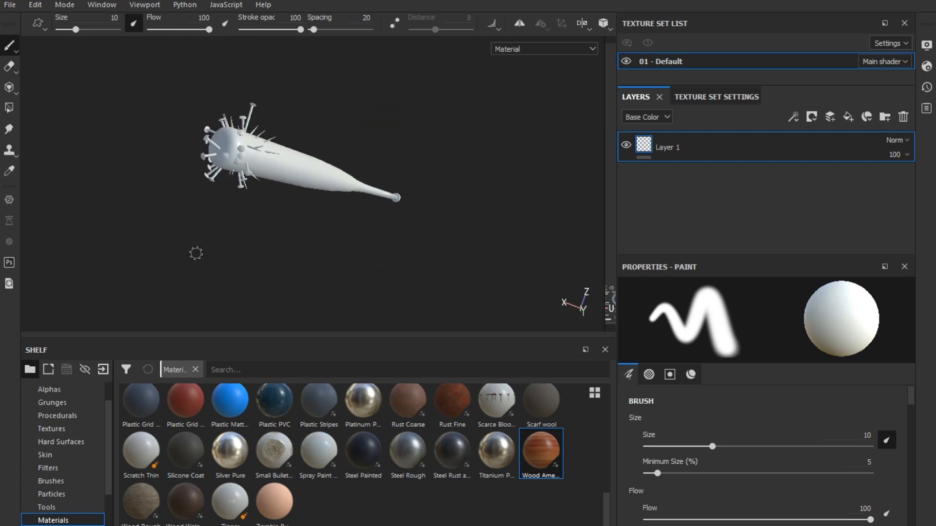
scroll(231, 196, "up", 2)
left_click_drag(305, 220, 283, 239, "alt")
scroll(214, 157, "down", 2)
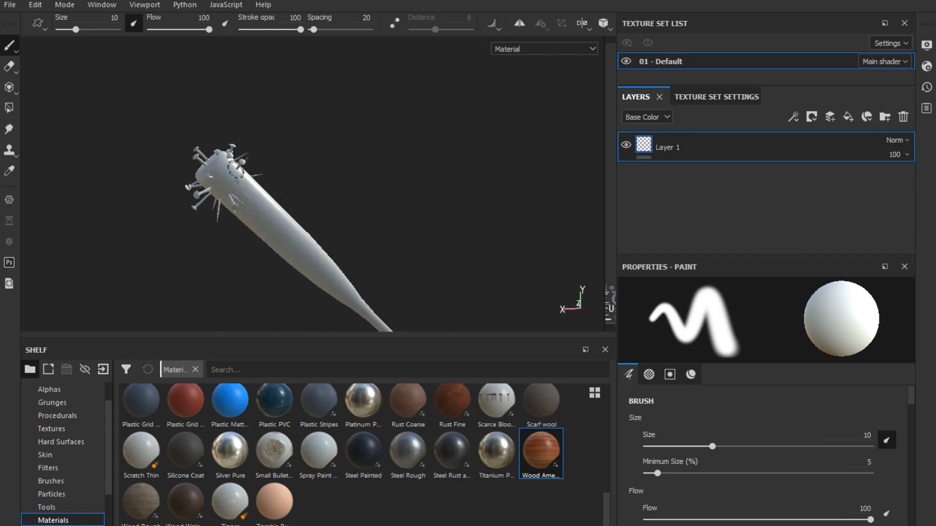
middle_click_drag(284, 209, 271, 172, "alt")
scroll(271, 172, "up", 5)
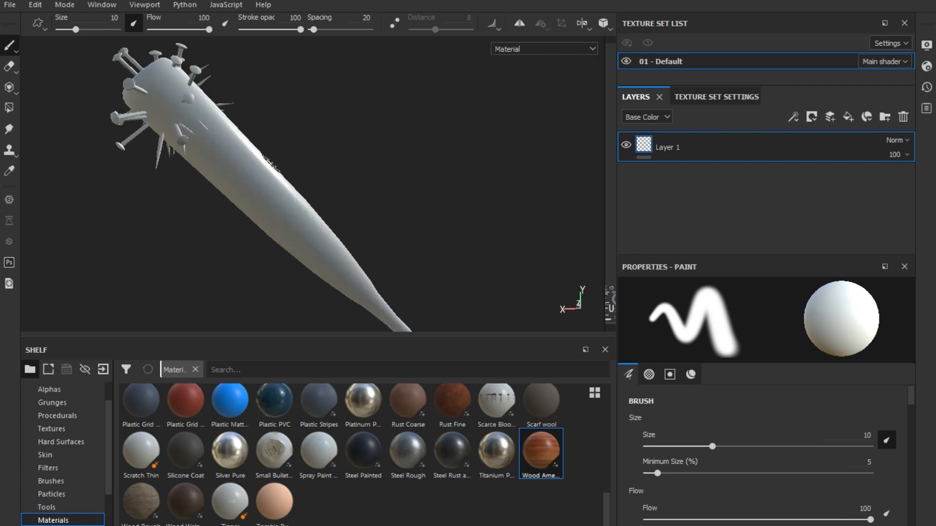
scroll(262, 150, "down", 3)
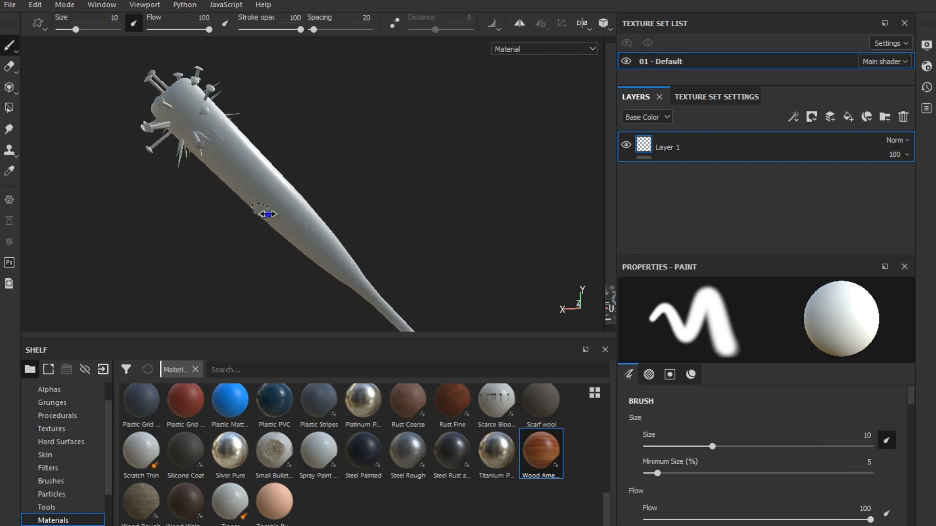
right_click_drag(267, 215, 365, 222, "shift")
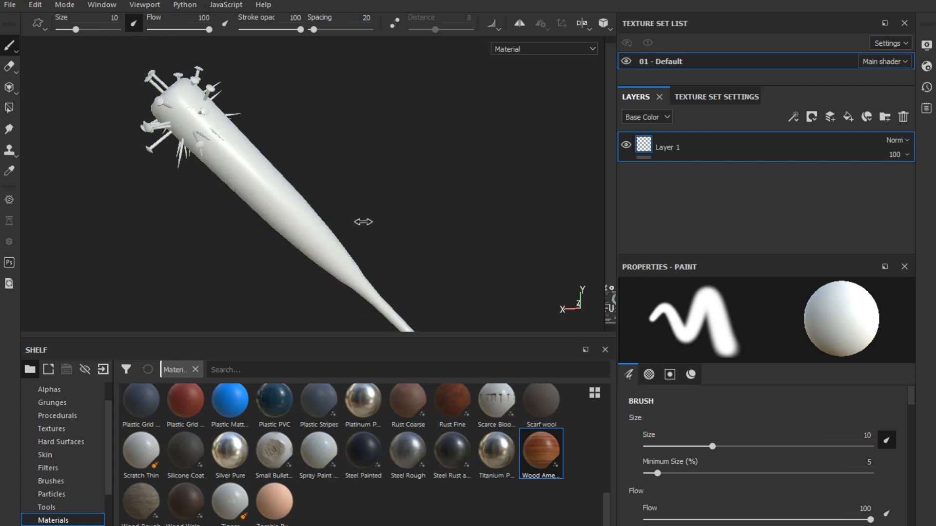
Open the mesh map baking options in the texture set settings and set the output size to 2048
left_click(729, 97)
left_click_drag(734, 254, 735, 376)
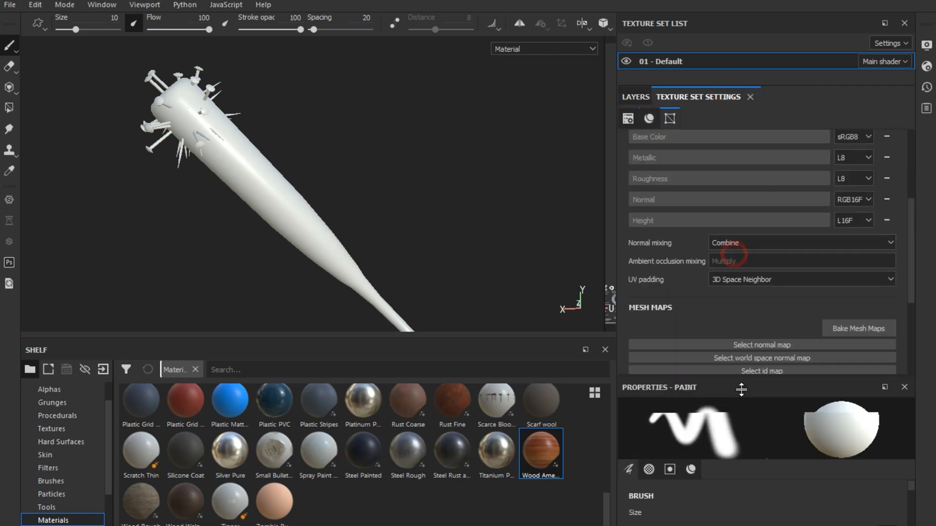
left_click(885, 323)
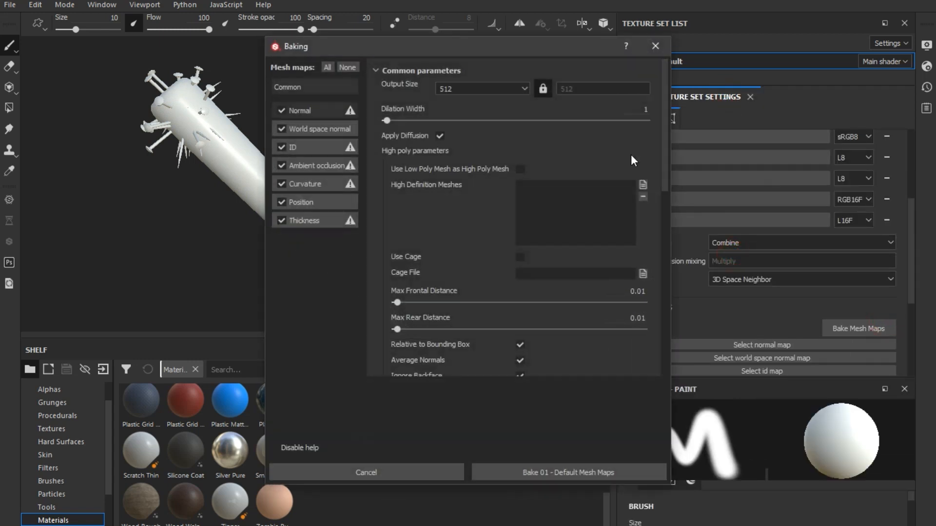
left_click(493, 88)
left_click(449, 148)
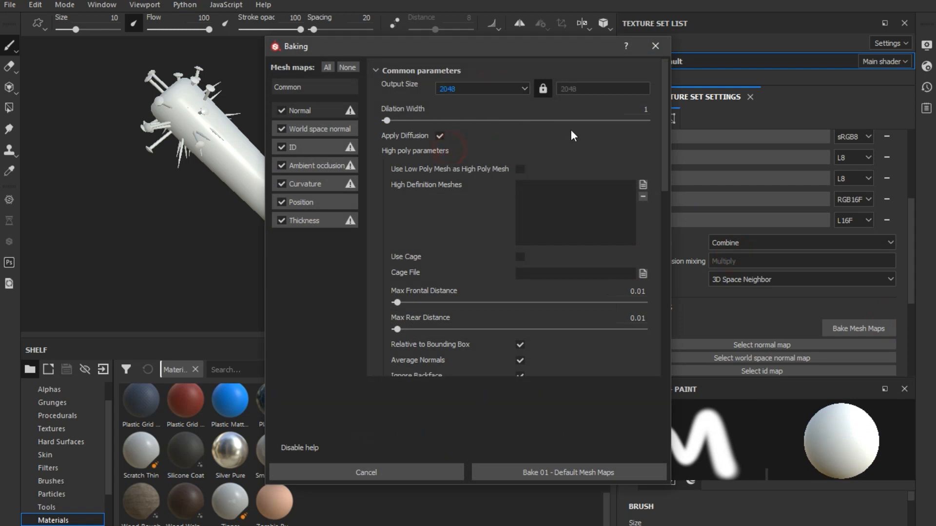
Set the bake's dilation width to 28 and load BatH.FBX as the high definition mesh
left_click(448, 121)
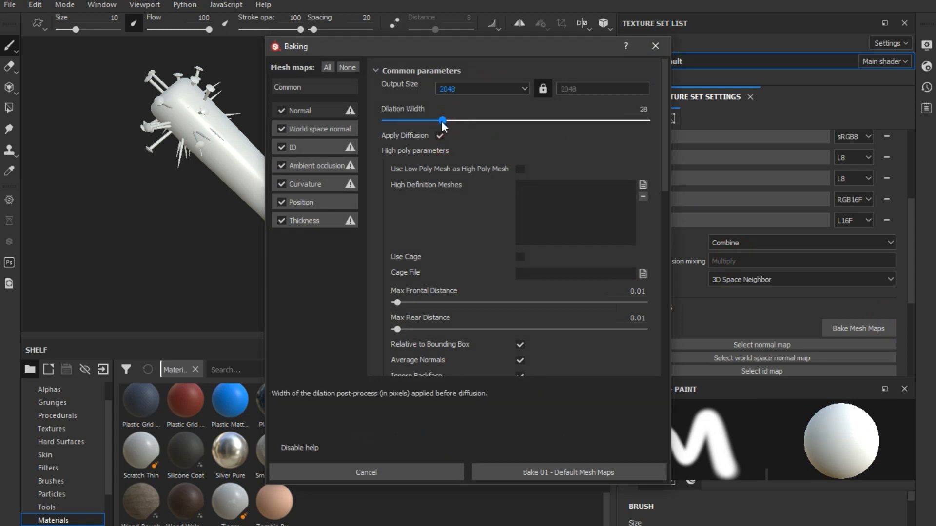
left_click(643, 184)
left_click(475, 165)
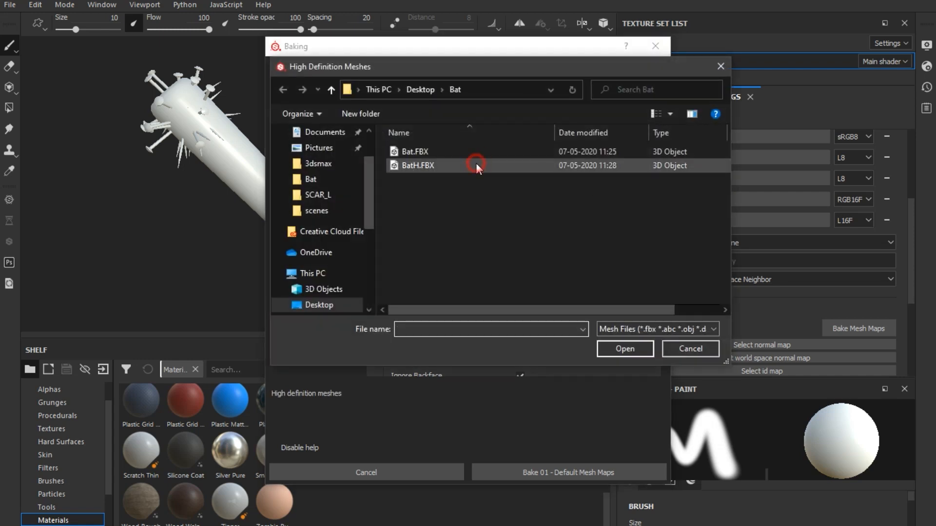
double_click(476, 165)
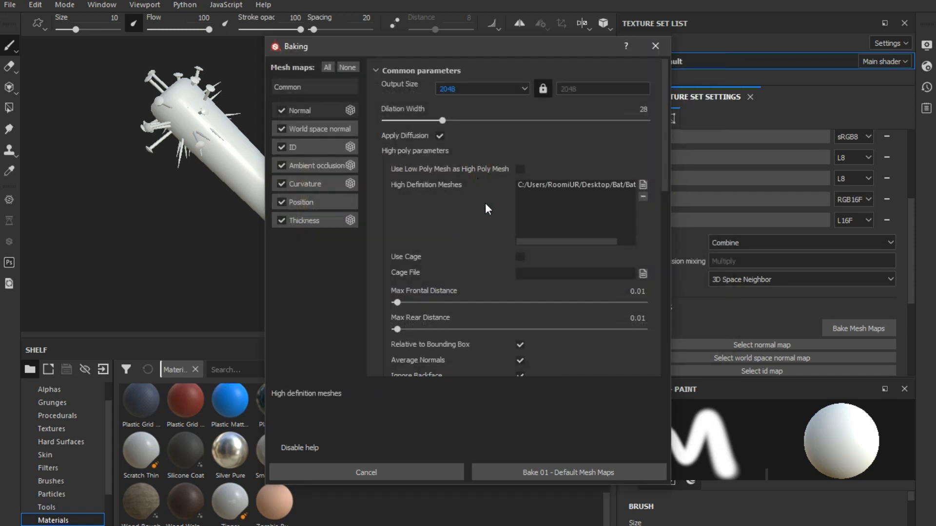
Set the max rear distance to 0.482 and exclude ambient occlusion and thickness from the bake
left_click(514, 329)
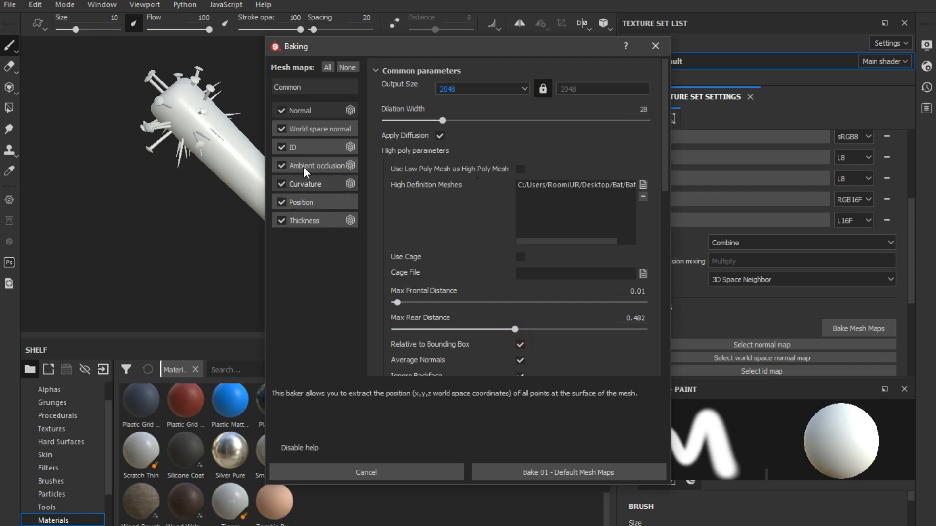
left_click(281, 165)
left_click(280, 221)
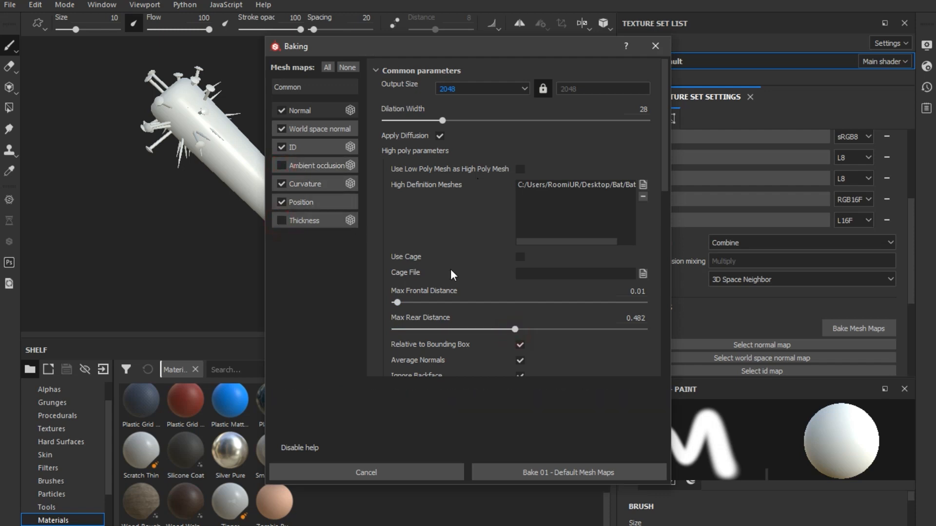
Set the bake antialiasing to Subsampling 8x8, keeping the match method on Always
scroll(450, 269, "down", 3)
left_click(555, 335)
left_click(556, 334)
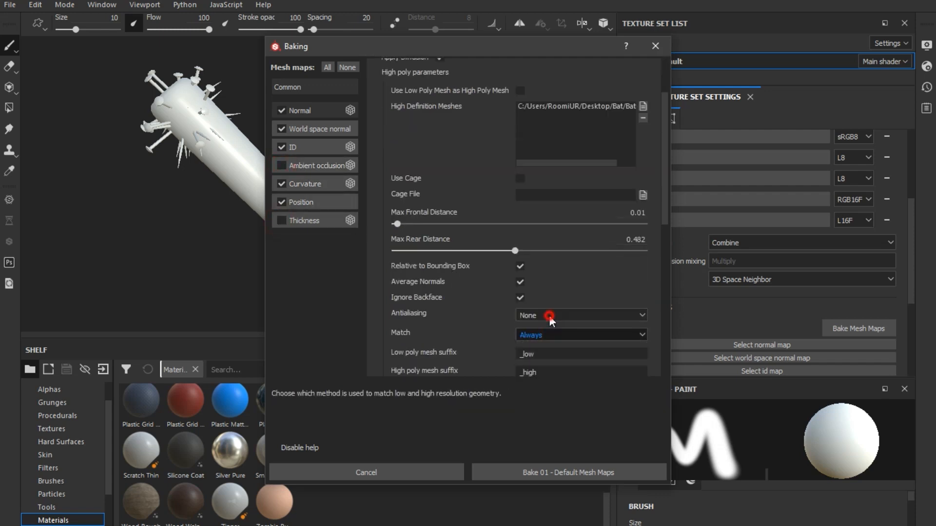
left_click(549, 315)
left_click(545, 351)
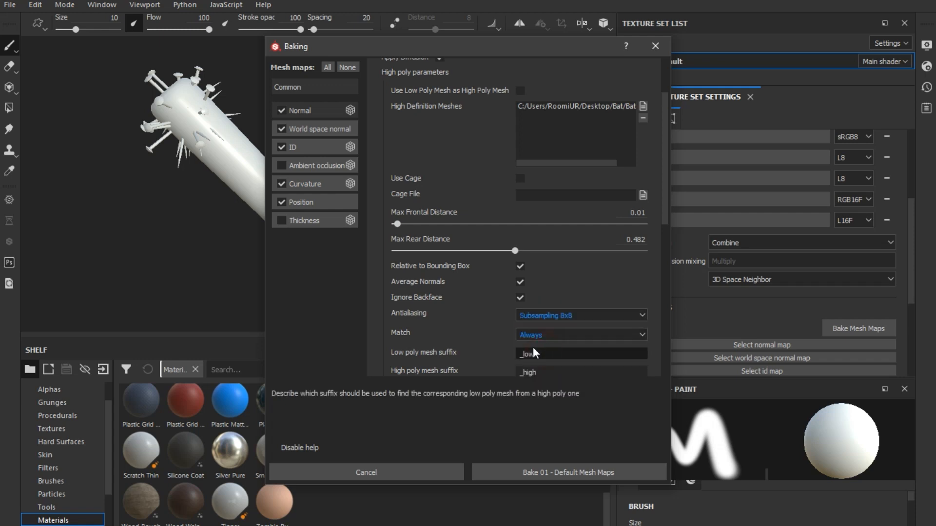
Bake the normal, world space normal, ID, curvature and position maps, and dismiss the baking report when it completes
scroll(470, 310, "up", 2)
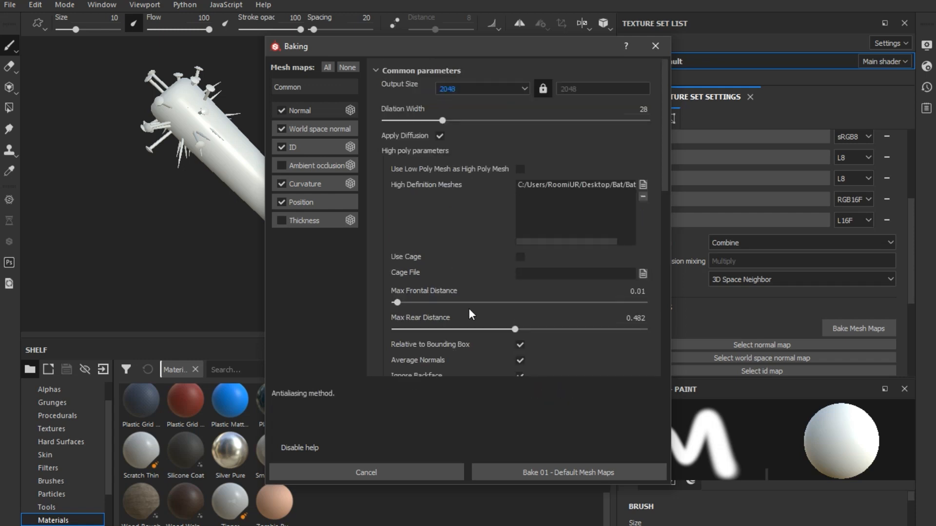
scroll(469, 310, "down", 6)
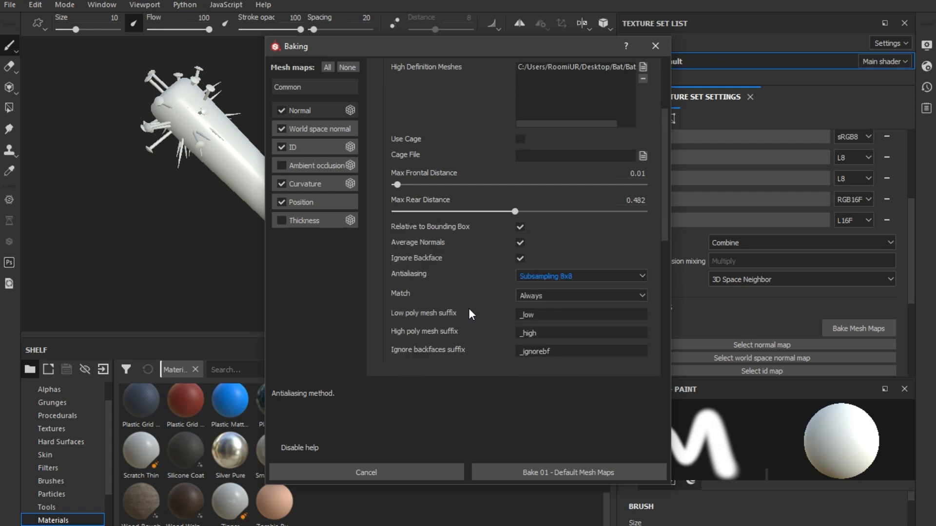
scroll(469, 309, "up", 4)
left_click(572, 471)
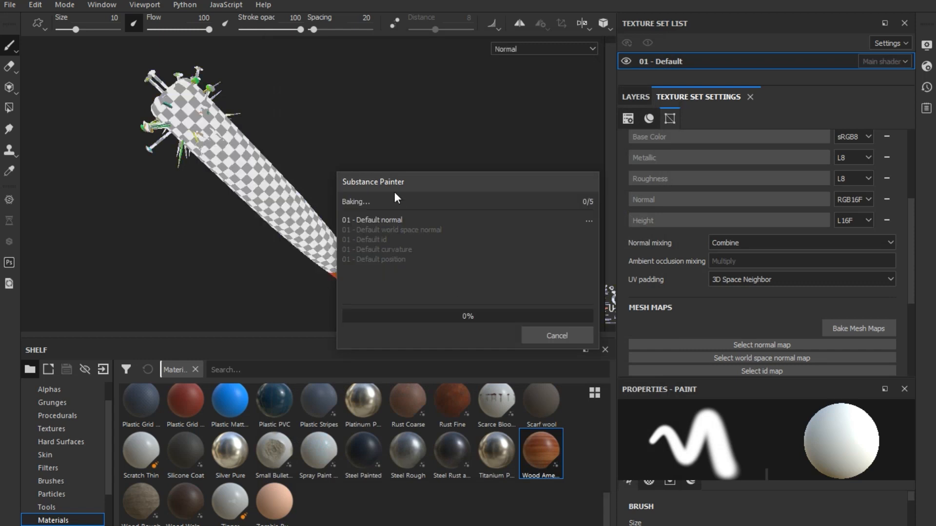
left_click_drag(391, 183, 504, 140)
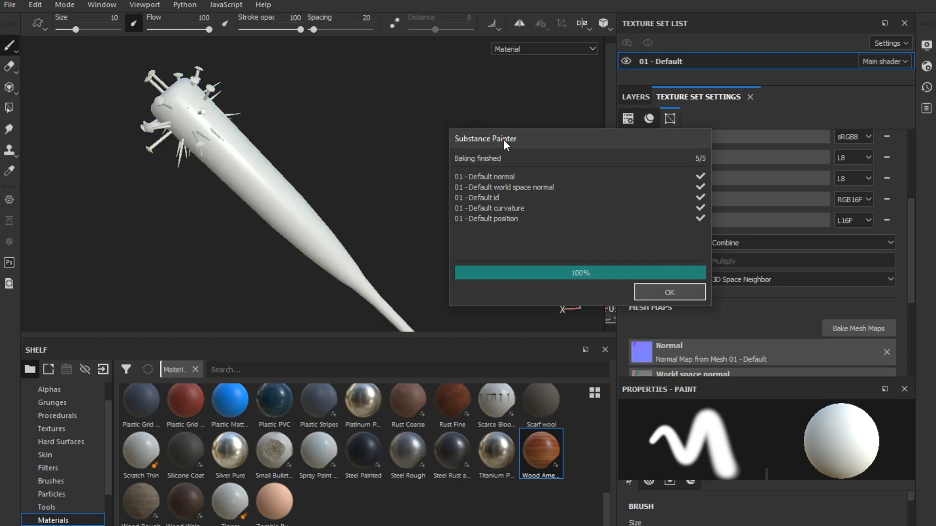
left_click(645, 294)
Reopen the mesh map baking options and select only ambient occlusion and thickness for baking
left_click(869, 324)
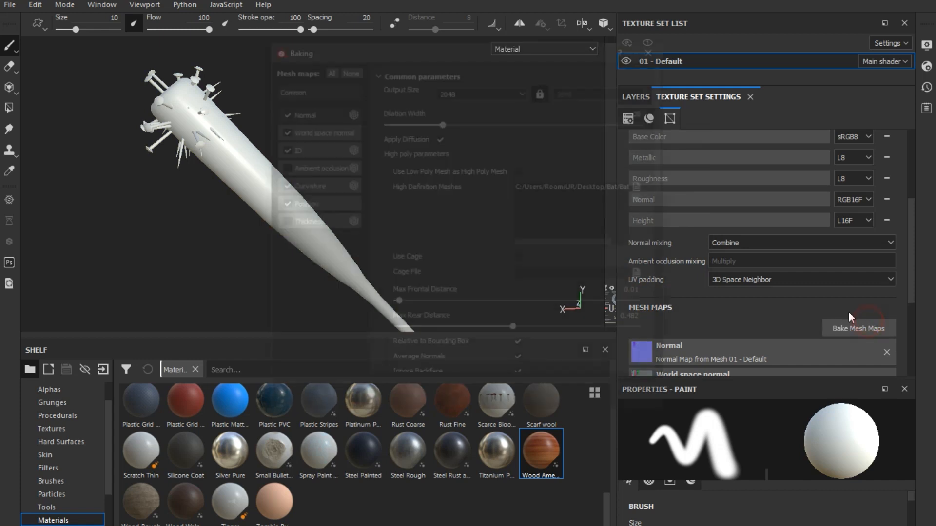
left_click(347, 67)
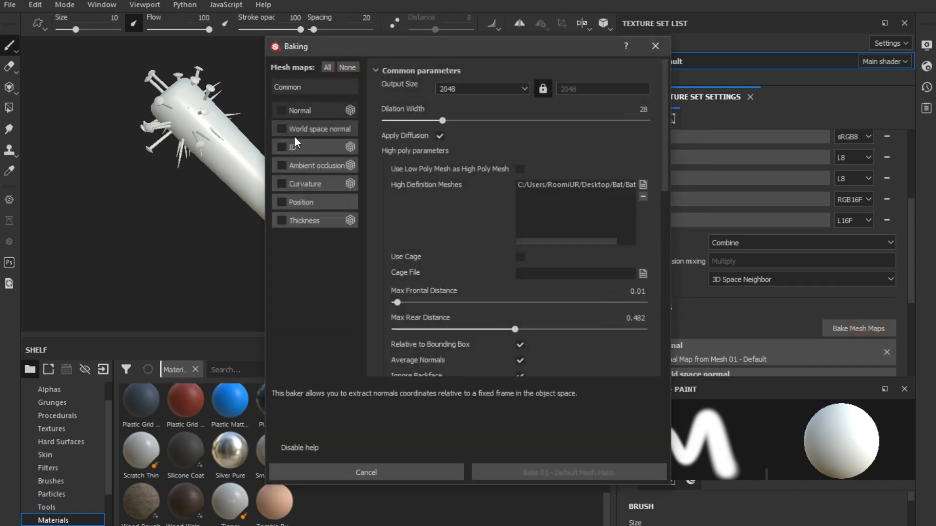
left_click(283, 165)
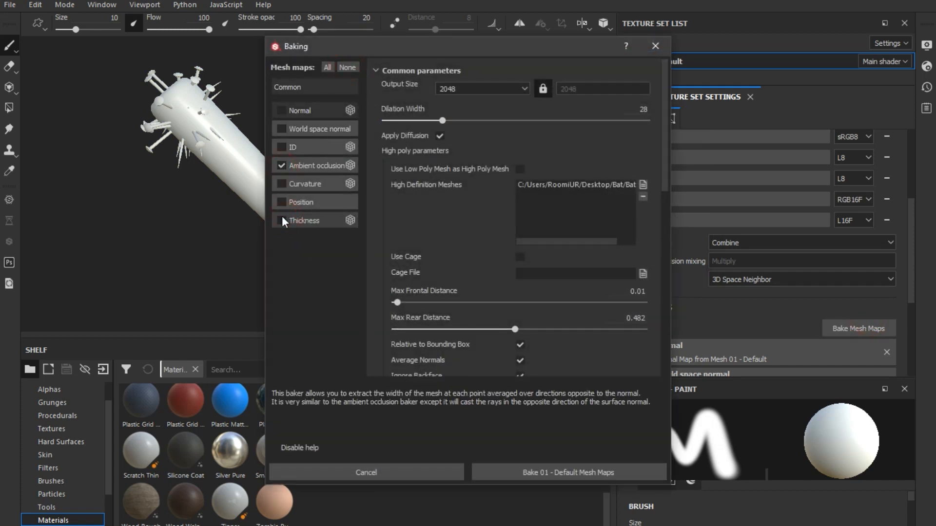
left_click(282, 220)
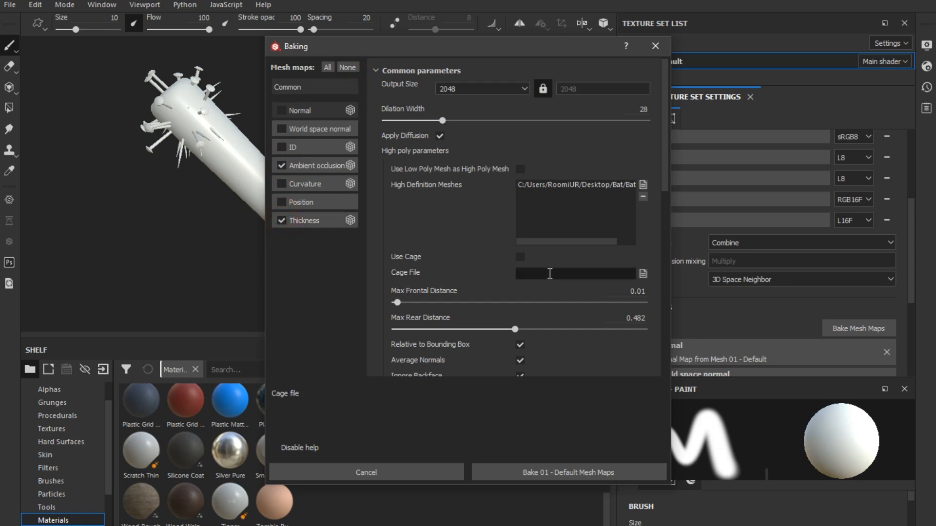
Turn bake antialiasing off, bake the ambient occlusion and thickness maps, and dismiss the baking report
scroll(438, 273, "down", 3)
left_click(549, 275)
left_click(549, 289)
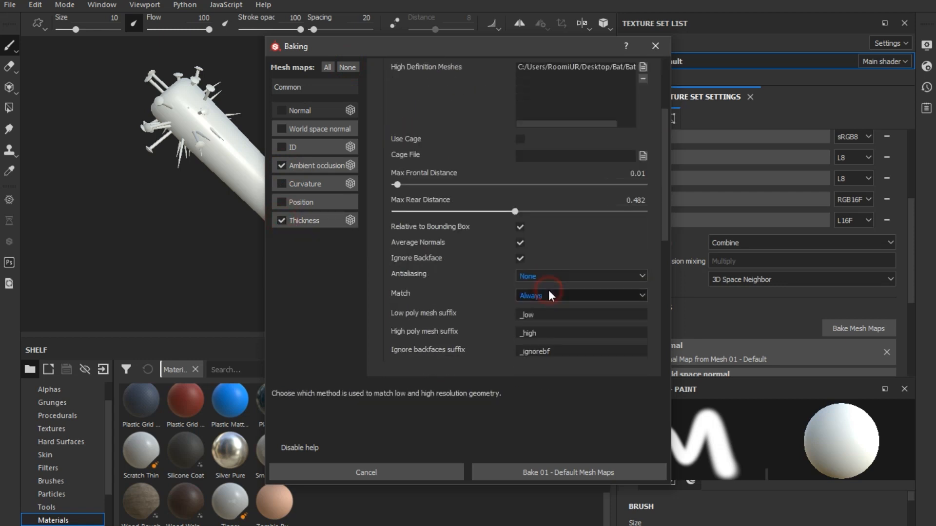
left_click(531, 473)
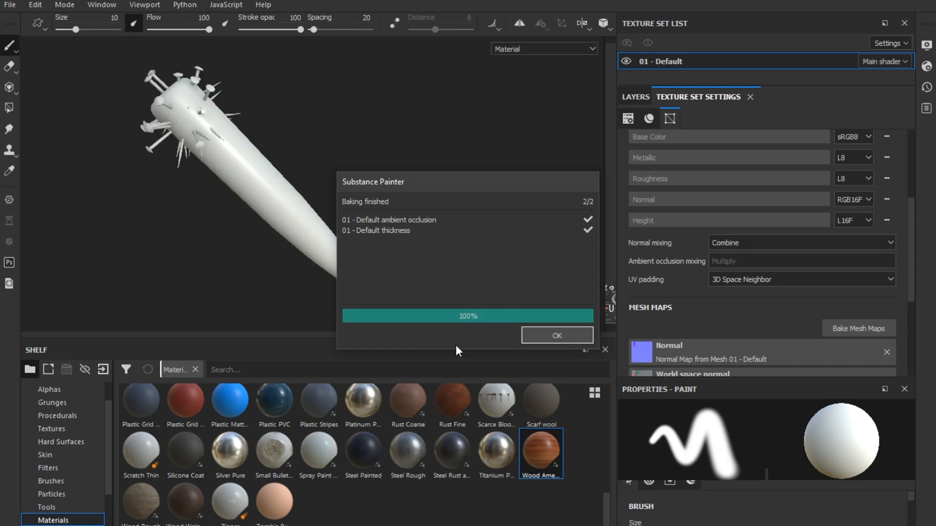
left_click(546, 334)
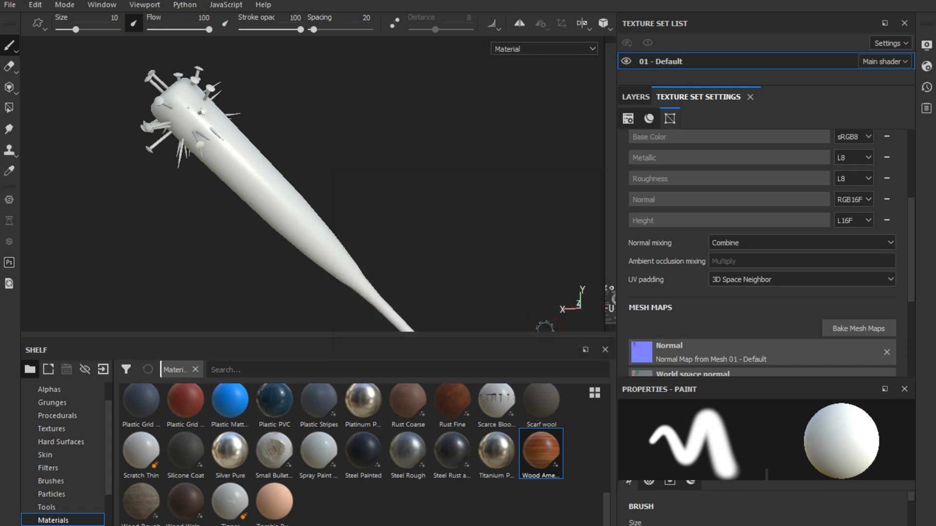
Add two fill layers above Layer 1 in the layer stack
left_click(635, 96)
left_click(847, 117)
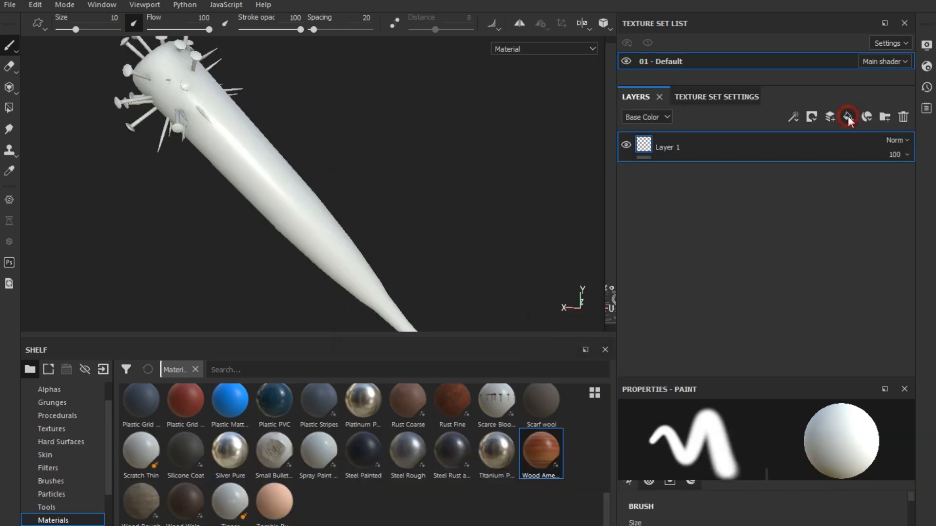
left_click(847, 117)
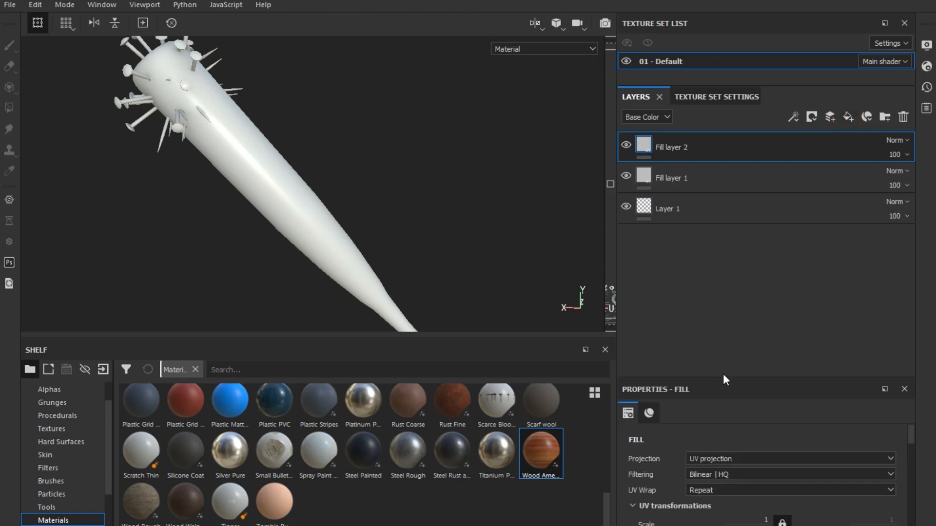
Enlarge the fill properties area and disable the height, normal, roughness and metallic channels of Fill layer 2, leaving only color
left_click_drag(723, 375, 724, 239)
left_click(882, 483)
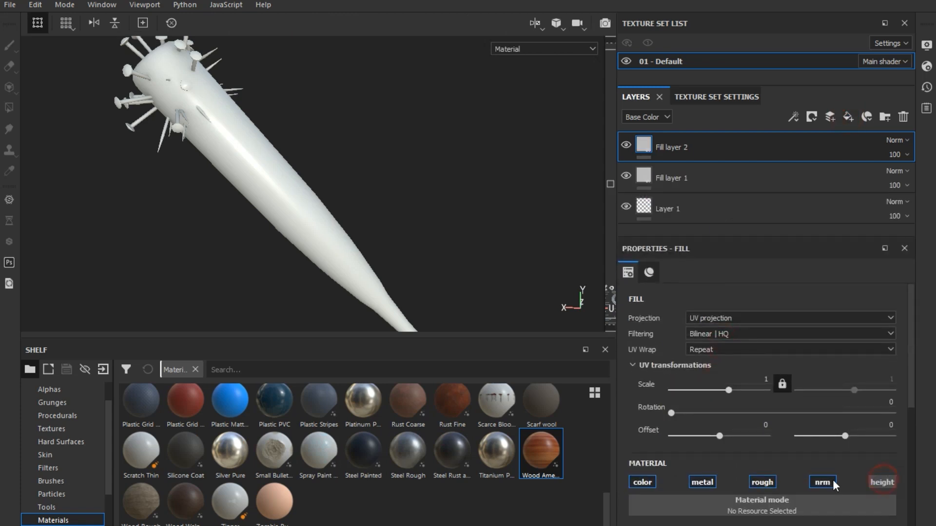
left_click(831, 482)
left_click(760, 482)
left_click(699, 483)
scroll(715, 420, "down", 3)
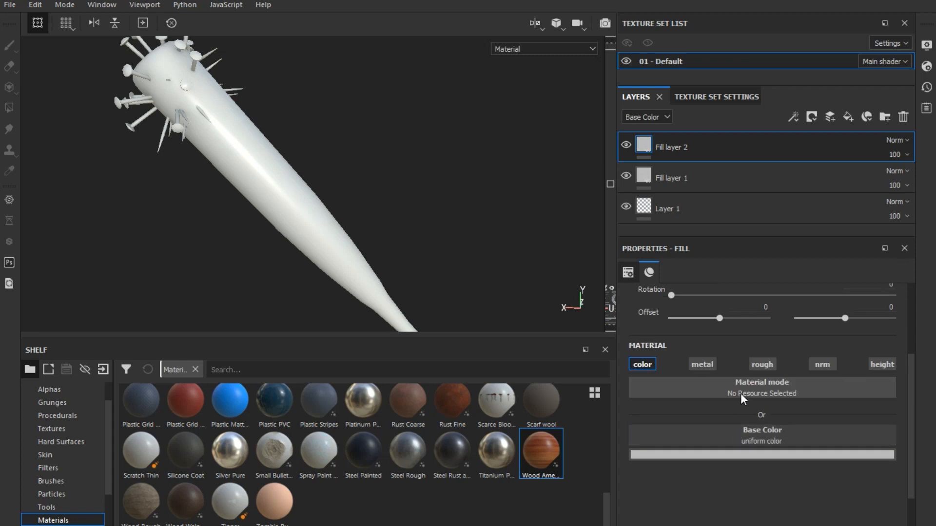
Assign the baked ambient occlusion map from the project resources as the base color of Fill layer 2
left_click(728, 453)
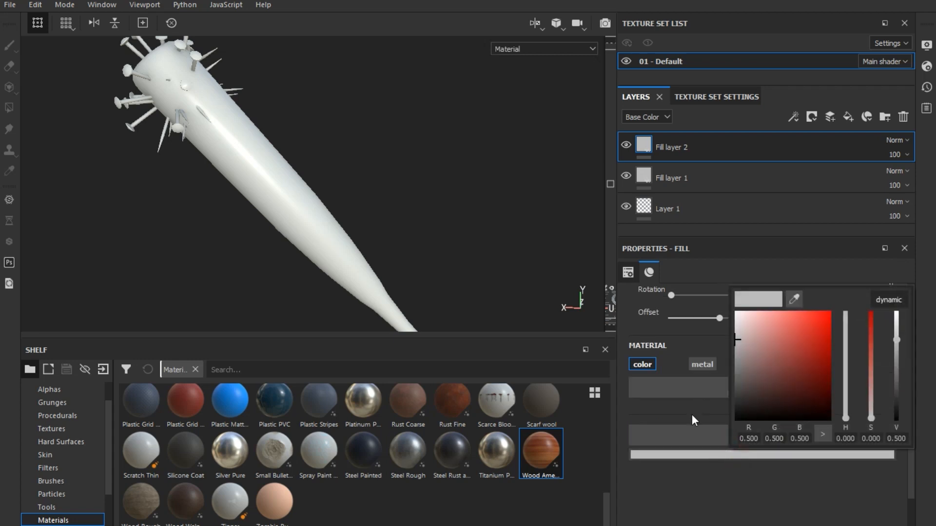
left_click(668, 492)
left_click(682, 431)
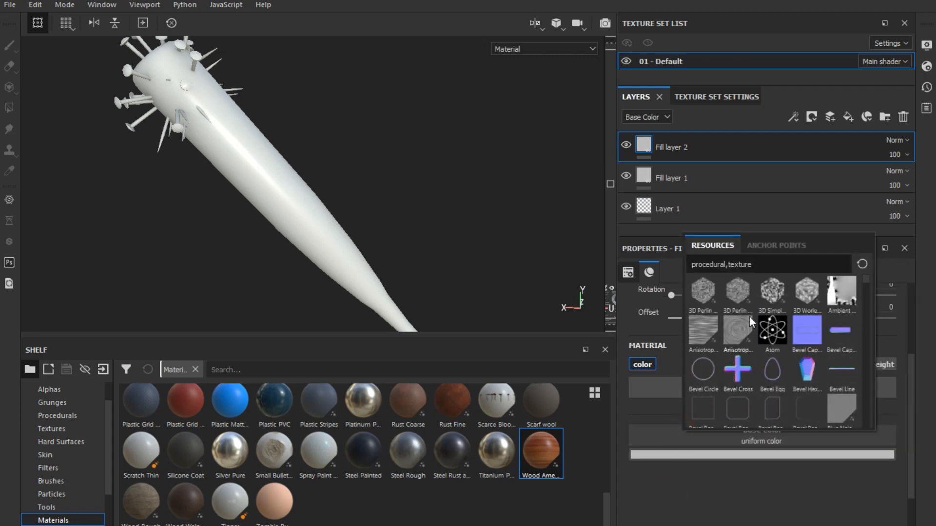
scroll(59, 411, "up", 2)
left_click(58, 405)
left_click_drag(132, 429, 722, 432)
Set Fill layer 2 to the Multiply blend mode with 50 opacity
left_click(889, 139)
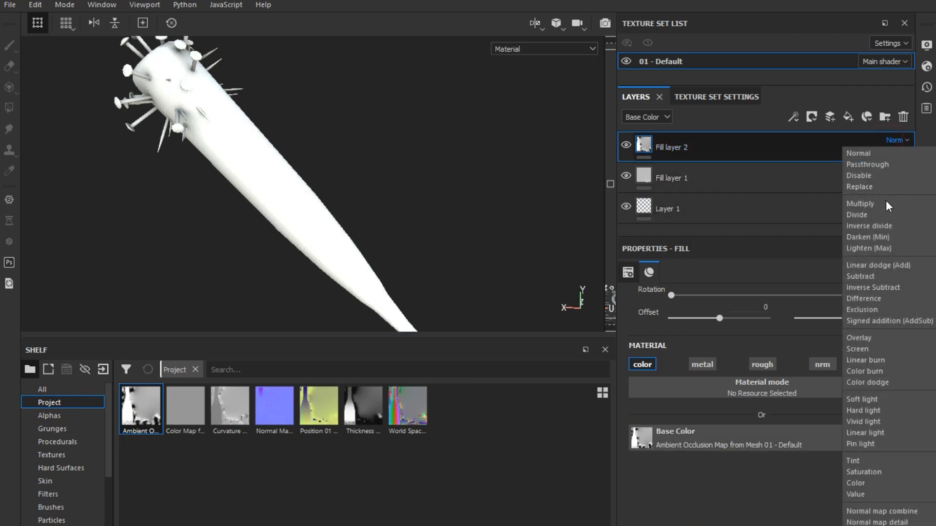
left_click(885, 201)
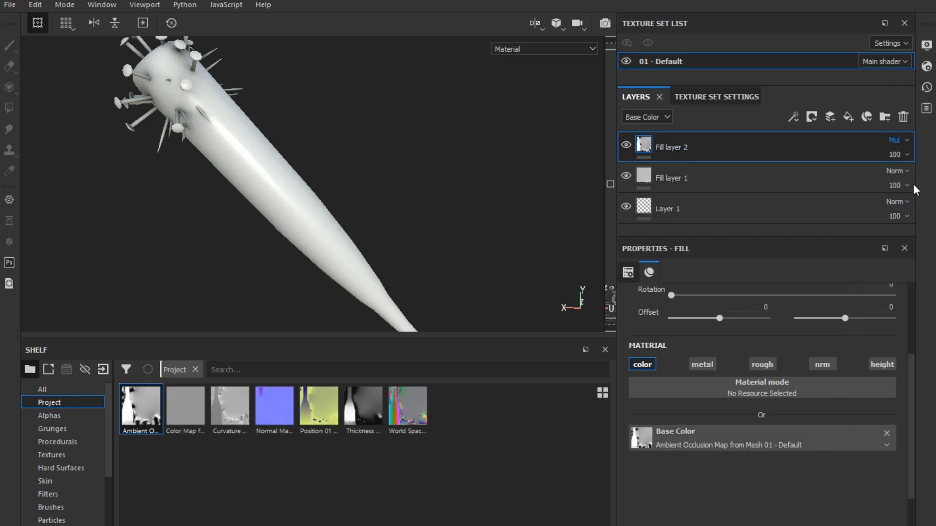
left_click(897, 154)
left_click_drag(909, 177, 935, 177)
left_click(896, 155)
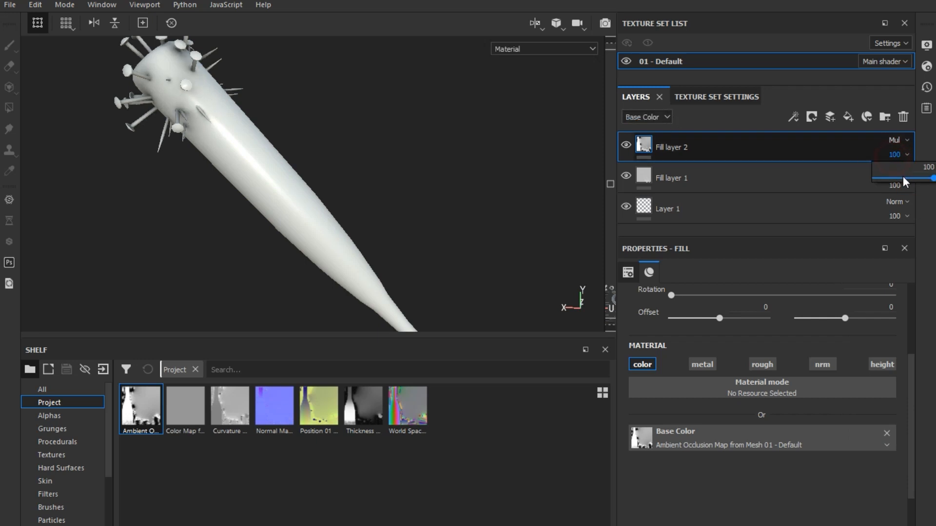
left_click(904, 178)
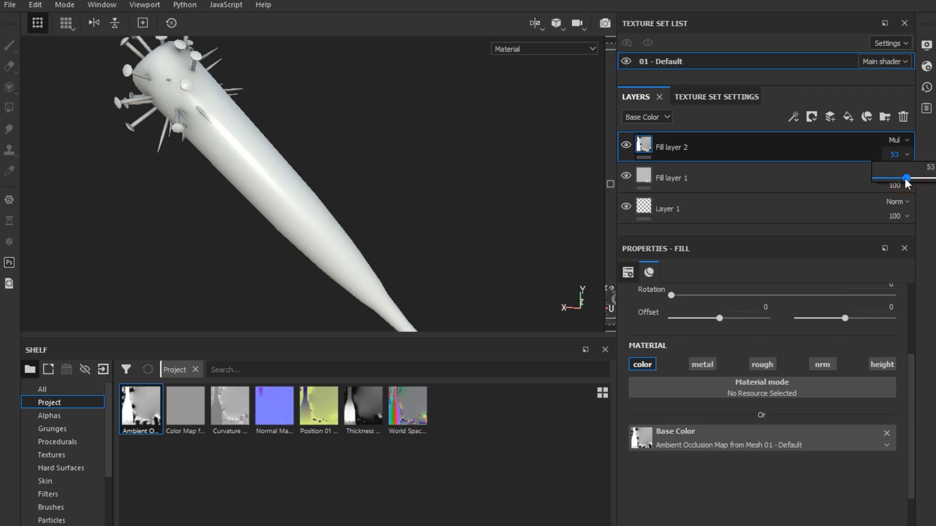
left_click_drag(905, 180, 903, 178)
left_click(495, 176)
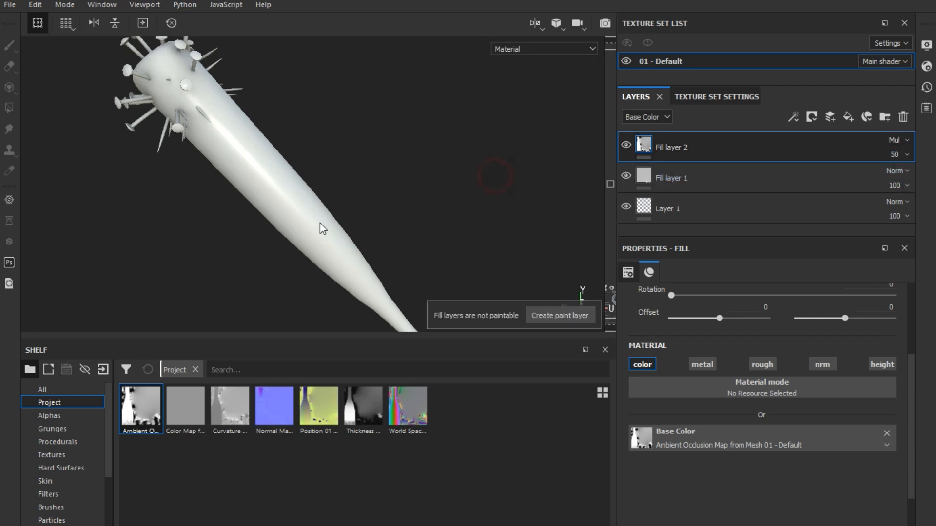
Group Fill layer 1 into a folder and add a black mask to that folder
scroll(314, 230, "down", 3)
left_click_drag(317, 196, 372, 215, "alt")
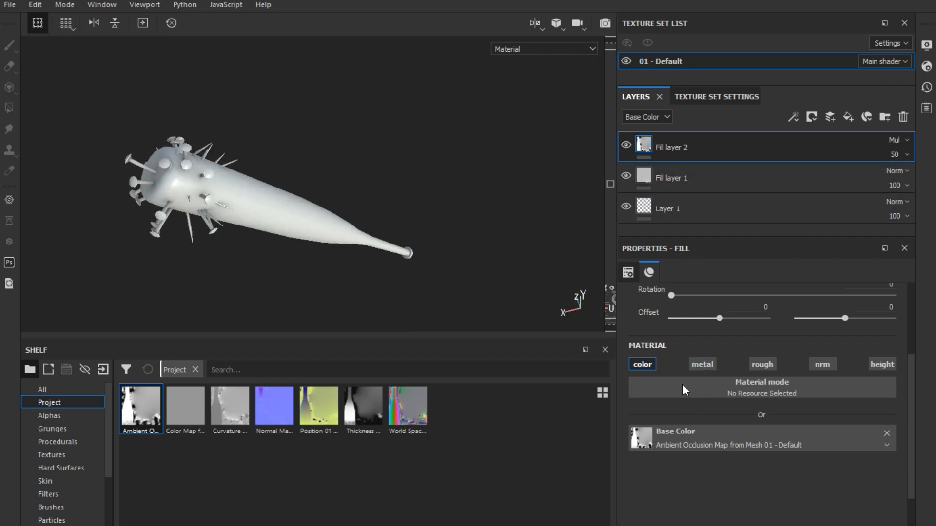
left_click(703, 171)
right_click(703, 171)
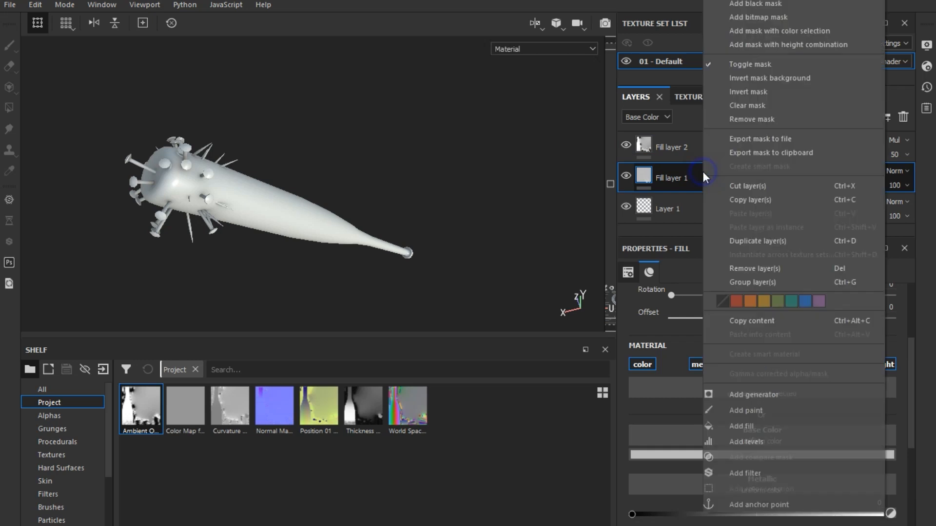
left_click(750, 281)
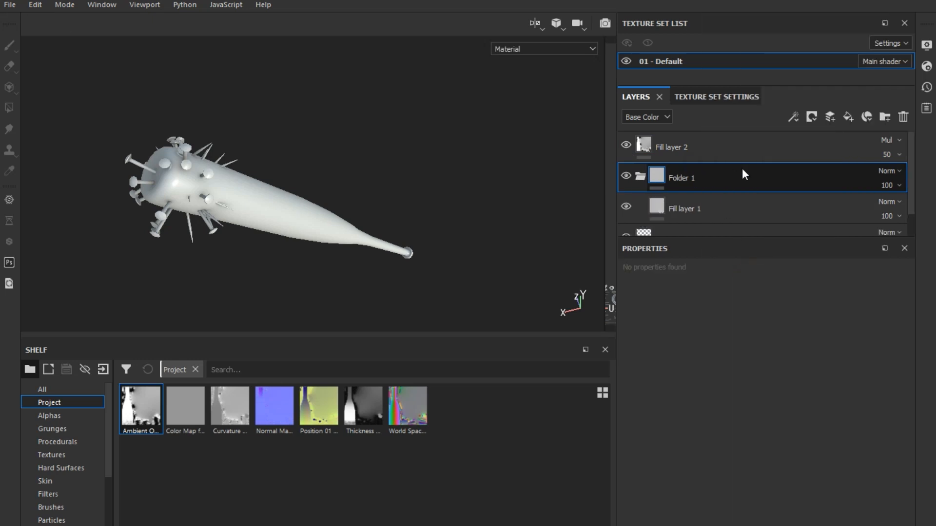
right_click(724, 177)
left_click(771, 11)
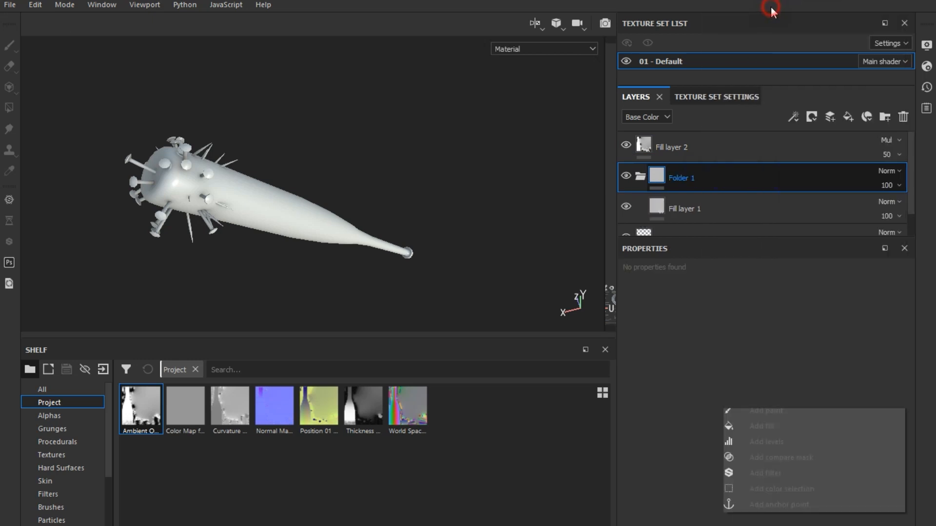
Reveal the bat body in Folder 1's black mask using Polygon Fill in mesh fill mode with white
left_click(9, 110)
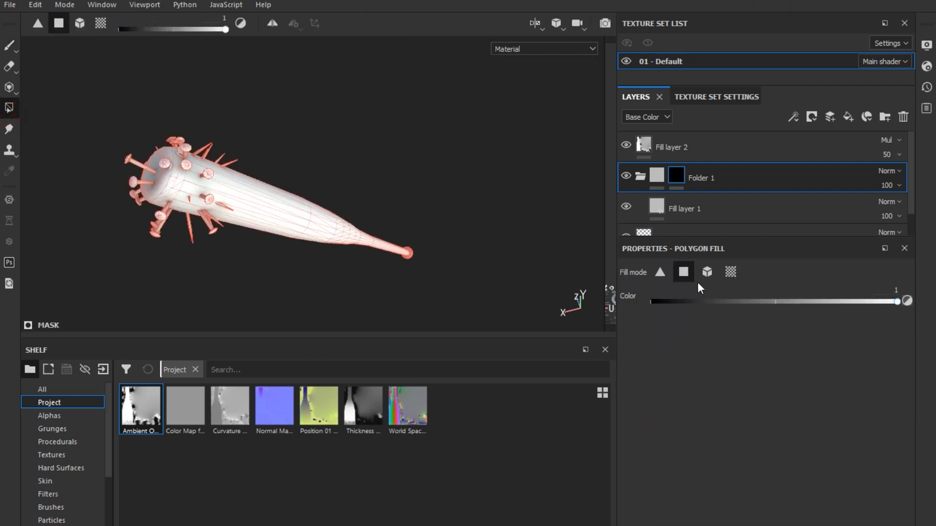
left_click(707, 272)
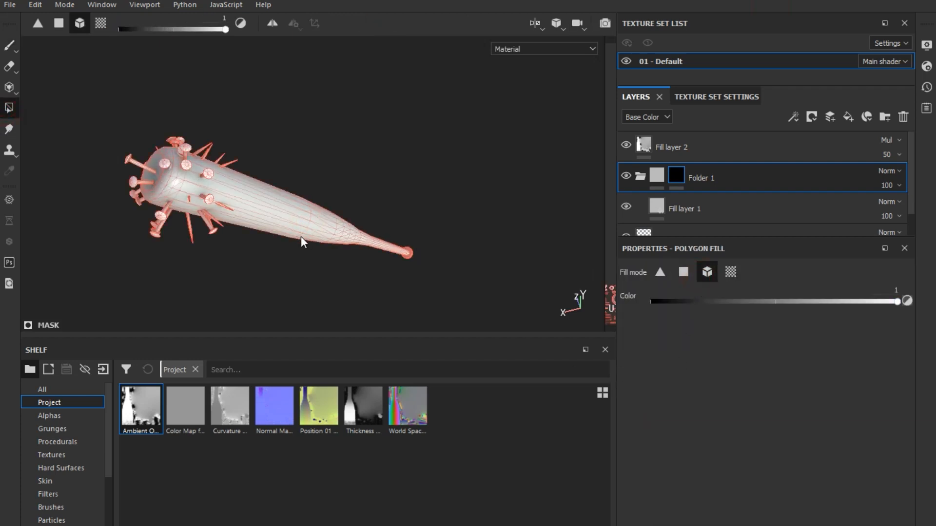
left_click(9, 45)
mouse_move(126, 115)
left_mouse_down("alt")
mouse_move(268, 206)
mouse_move(178, 156)
mouse_move(385, 195)
left_mouse_up("alt")
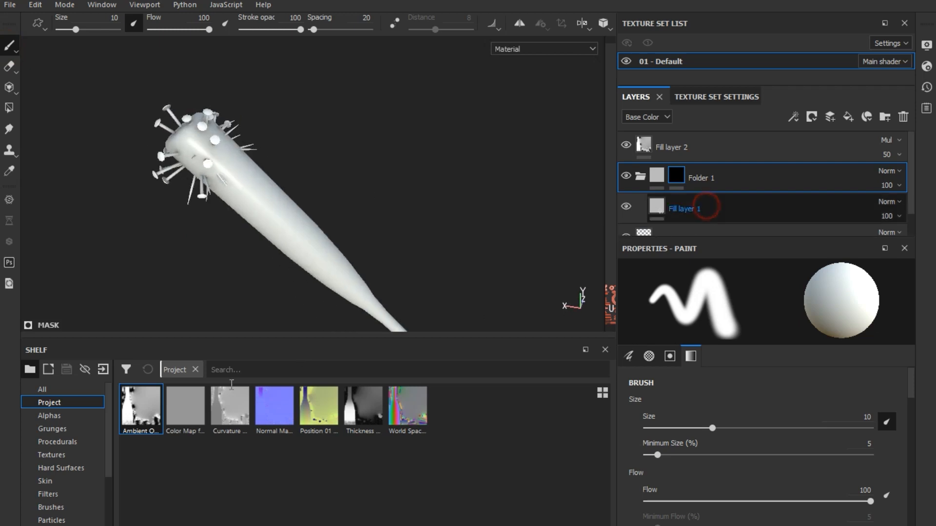
Apply the Wood American Cherry material from the shelf's materials to Fill layer 1 inside Folder 1
left_click(706, 208)
scroll(78, 492, "down", 2)
left_click(75, 504)
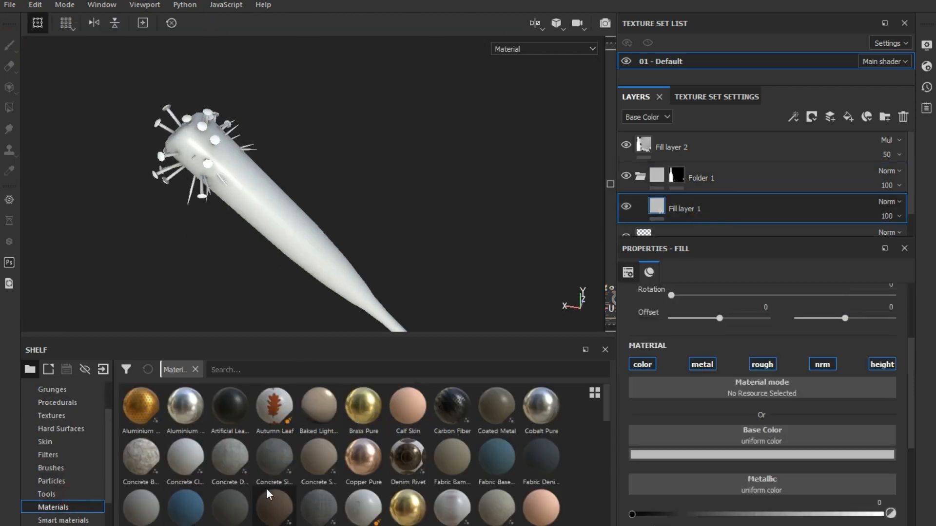
scroll(266, 489, "down", 8)
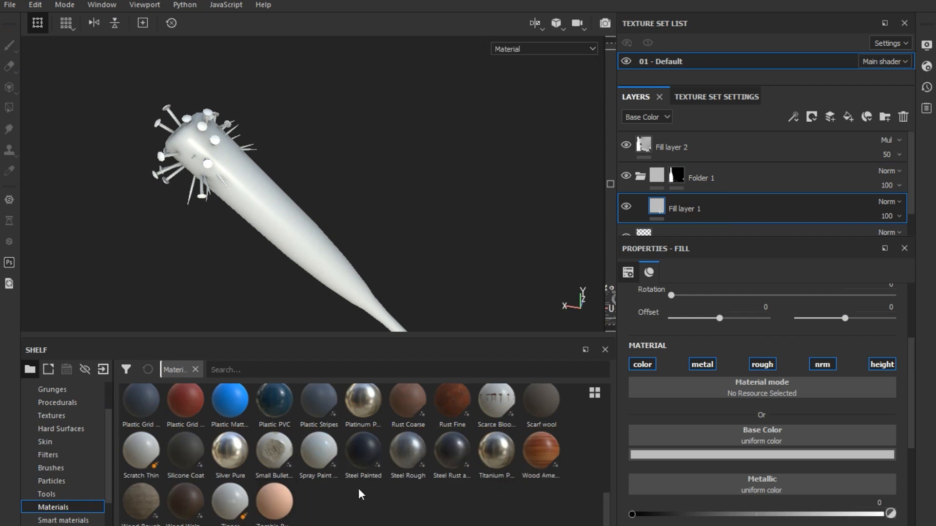
left_click(552, 470)
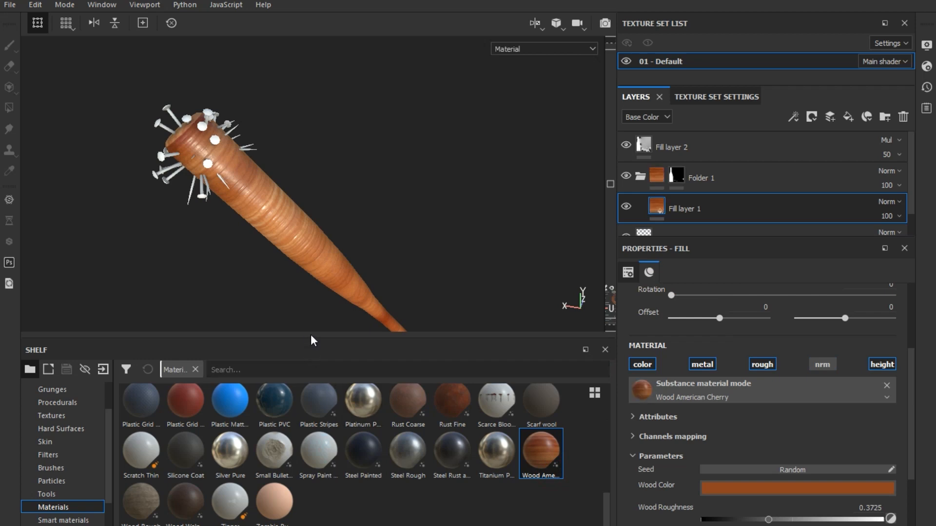
Enlarge the 3D viewport by shrinking the shelf and enable the normal channel of Fill layer 1
left_click_drag(314, 336, 317, 372)
mouse_move(334, 309)
left_mouse_down("alt")
mouse_move(309, 280)
mouse_move(341, 320)
left_mouse_up("alt")
left_click(810, 366)
Set the projection of Fill layer 1 to Tri-planar projection
scroll(709, 445, "up", 3)
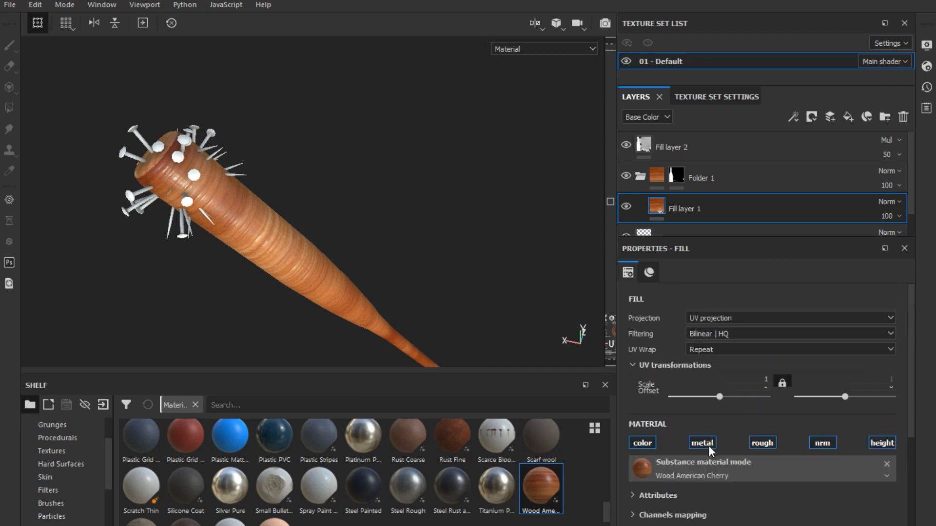
left_click(709, 319)
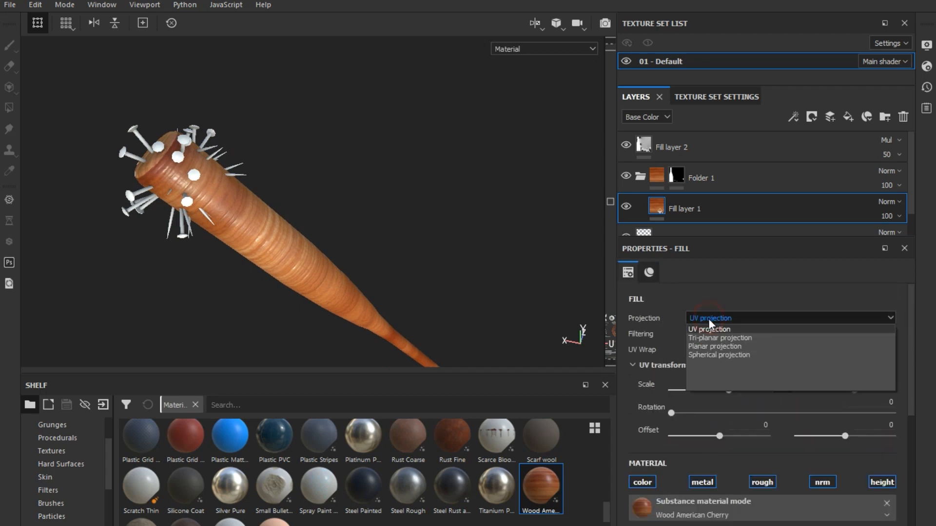
left_click(697, 335)
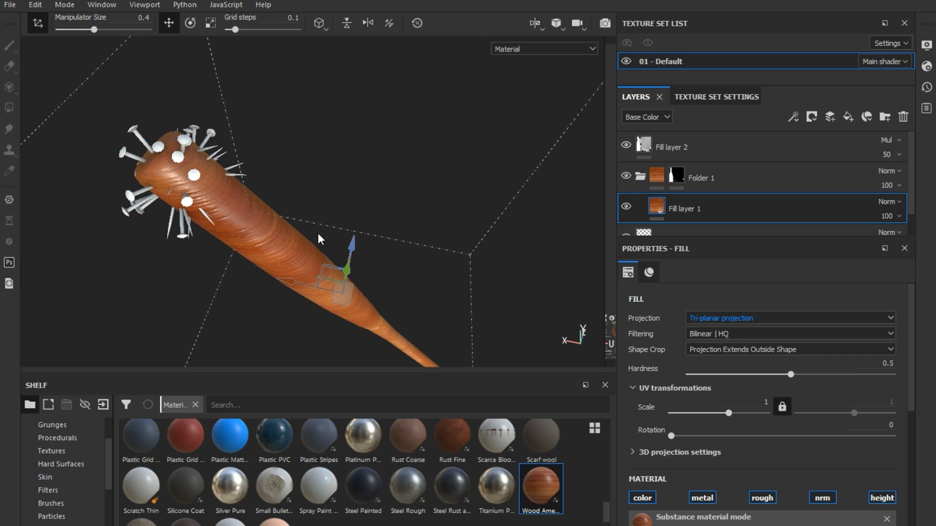
Try the orthographic camera view on the bat and restore the perspective view
left_click(575, 25)
left_click(587, 47)
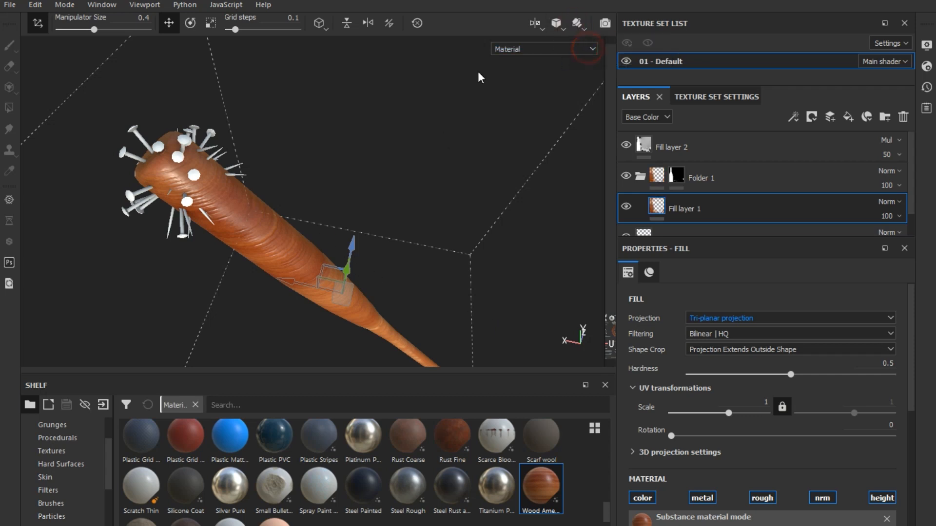
left_click_drag(285, 145, 262, 130, "alt")
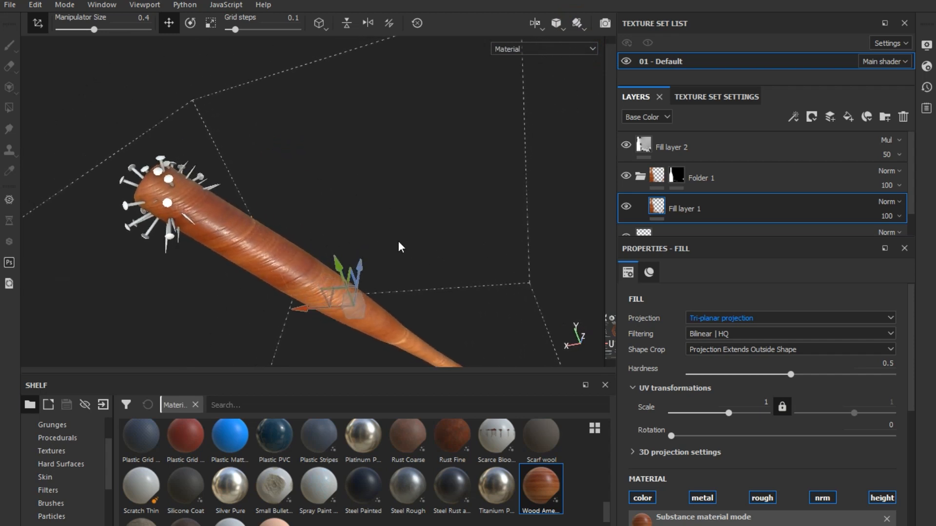
middle_click_drag(400, 249, 370, 163, "alt")
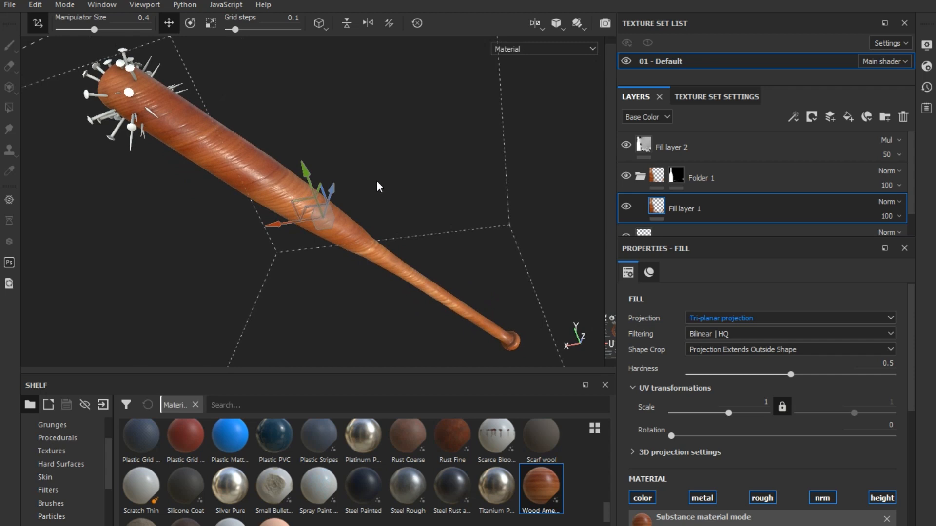
left_click(579, 30)
left_click(587, 56)
left_click_drag(359, 143, 369, 169, "alt")
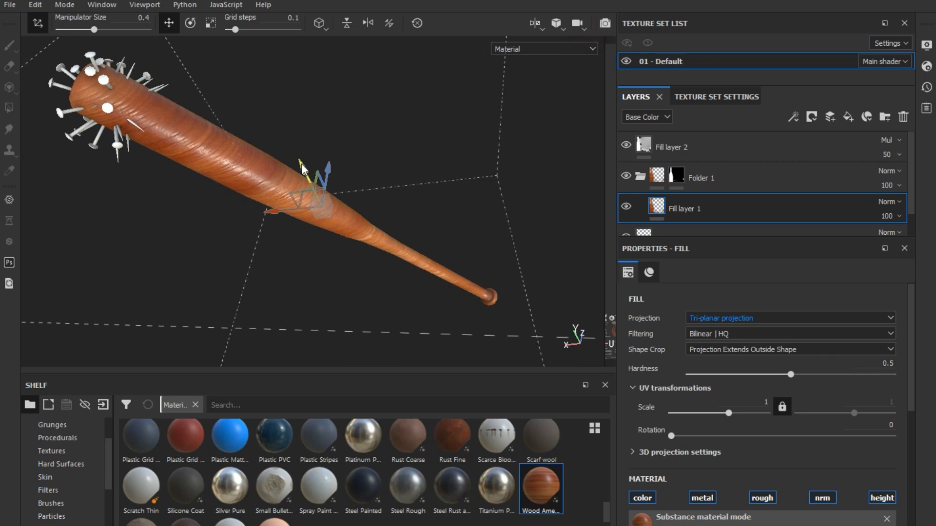
Hide the 3D projection manipulator and set the UV rotation of Fill layer 1 to 90
middle_click_drag(302, 165, 341, 177, "alt")
scroll(342, 178, "up", 3)
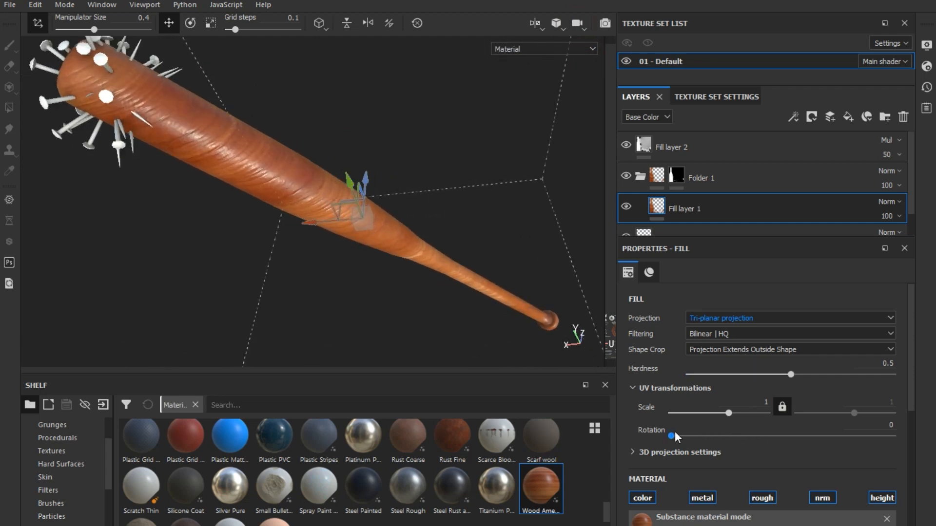
left_click(42, 25)
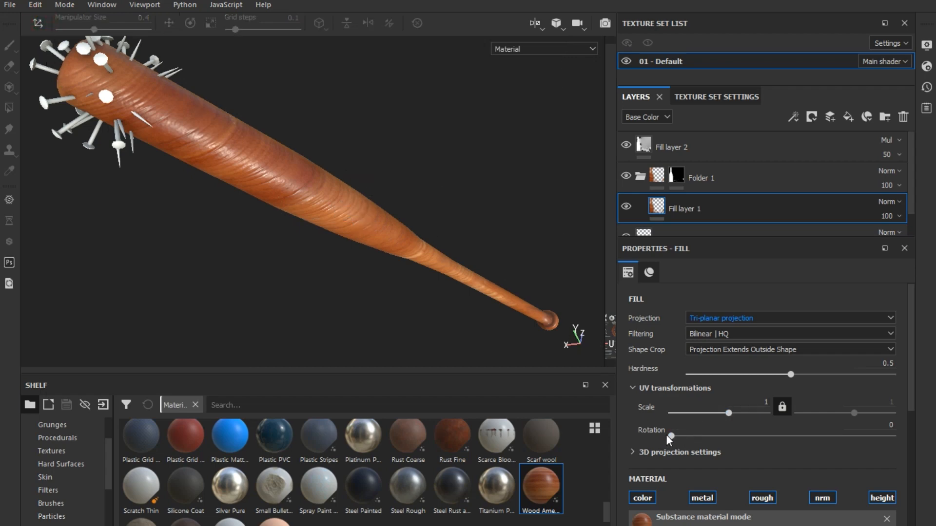
left_click_drag(668, 436, 728, 436)
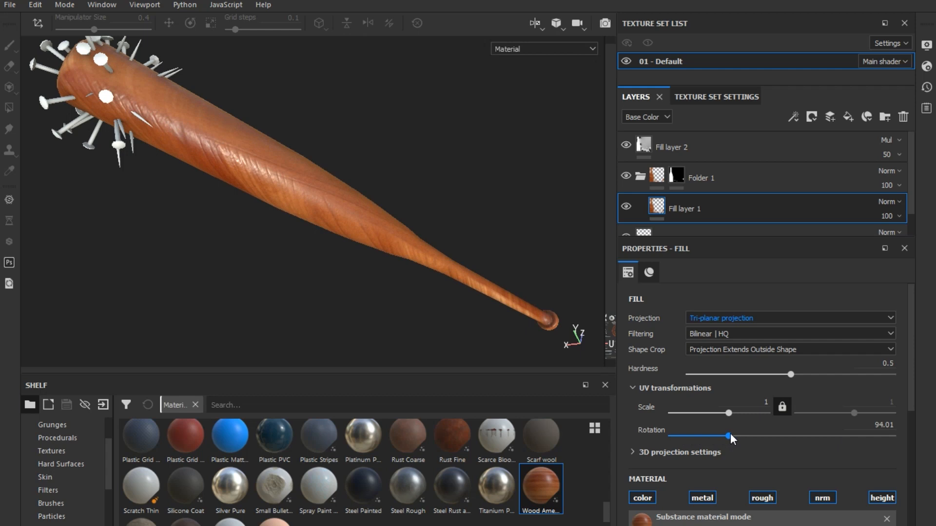
left_click(876, 424)
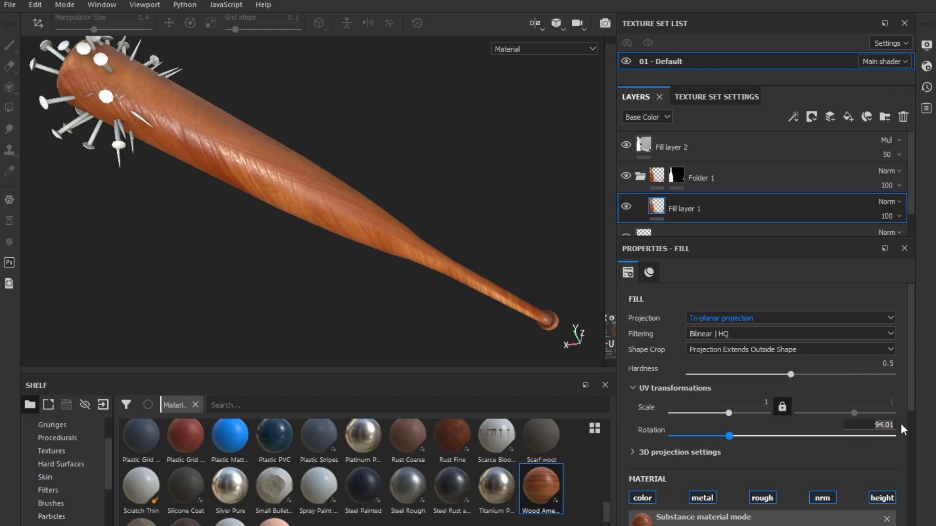
key("Return")
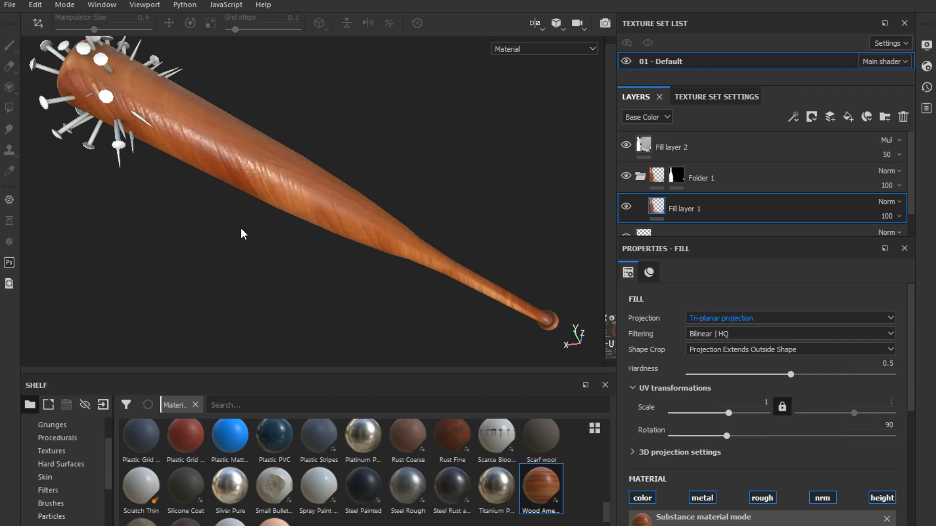
Set the projection of Fill layer 1 back to UV projection
scroll(241, 229, "up", 3)
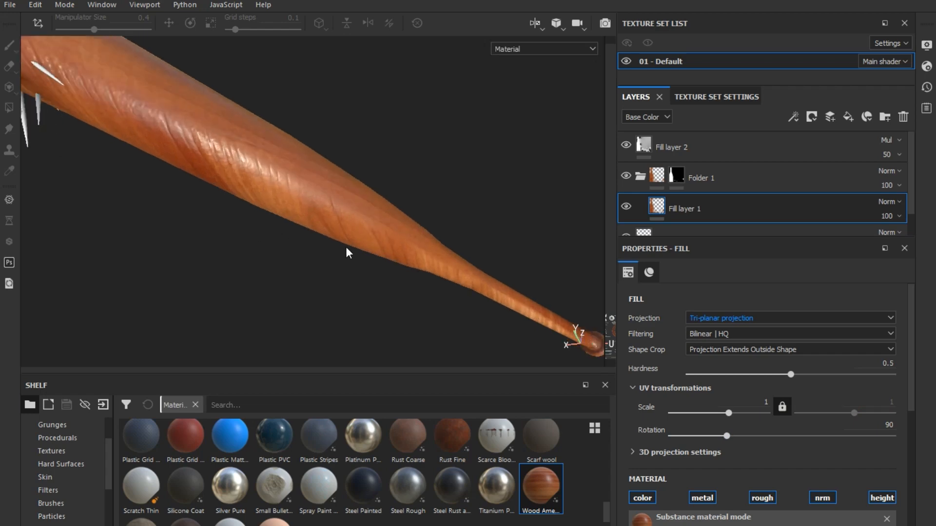
left_click_drag(355, 260, 342, 353, "alt")
left_click_drag(600, 278, 604, 246)
left_click_drag(415, 268, 430, 127, "alt")
left_click(715, 321)
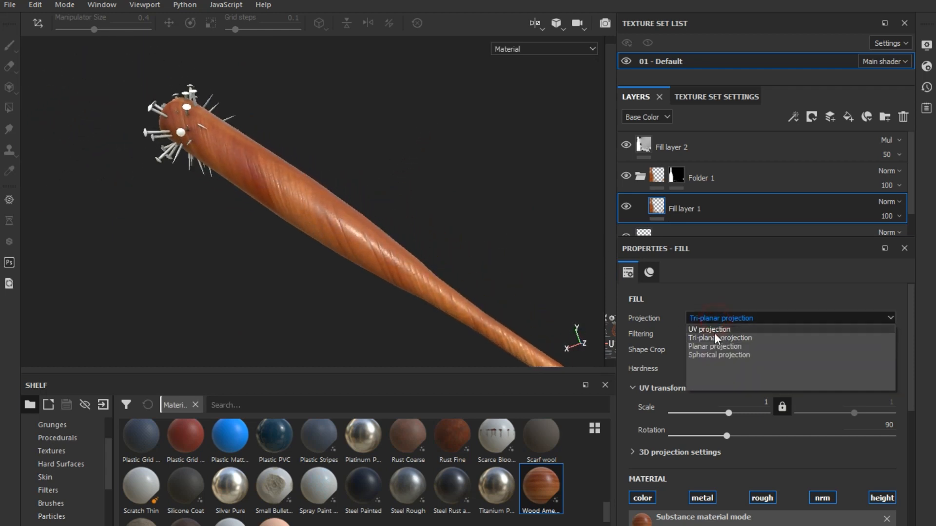
left_click(713, 330)
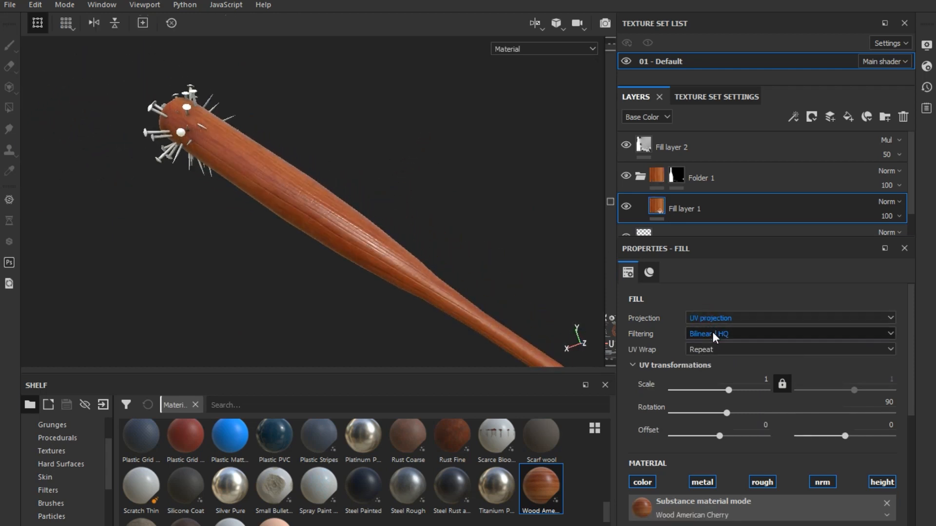
Examine the wood grain and texture seam around the whole bat under different environment lighting angles
left_click_drag(423, 275, 469, 408, "alt")
left_click_drag(363, 327, 422, 156, "alt")
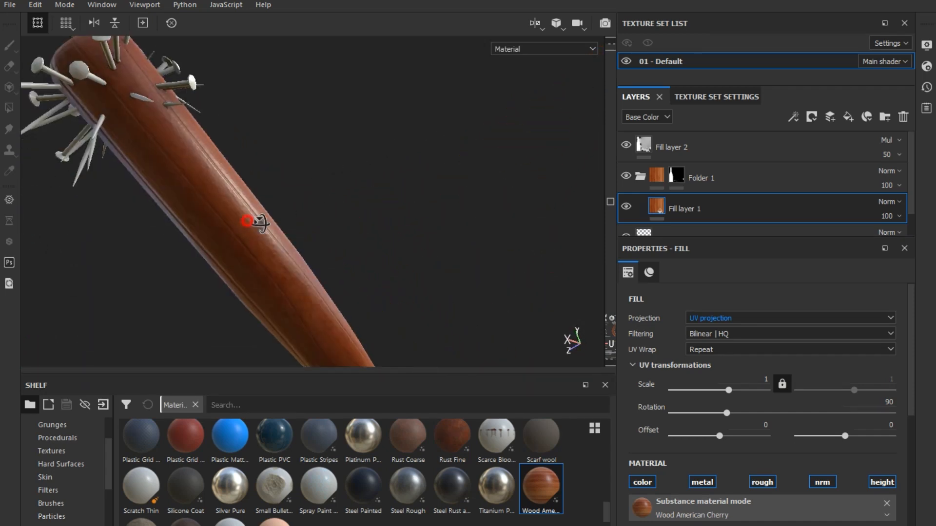
left_click_drag(258, 224, 564, 232, "alt")
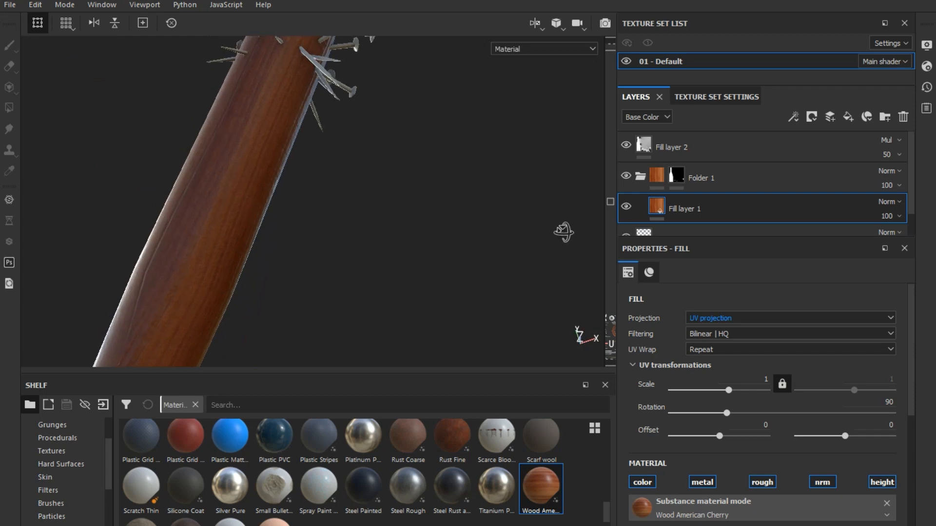
right_click_drag(411, 240, 305, 236, "shift")
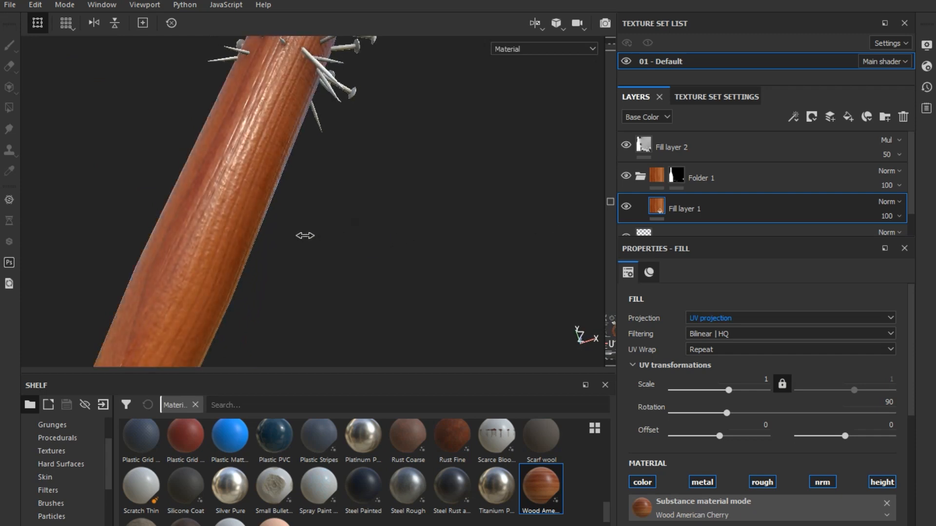
left_click_drag(249, 247, 53, 267, "alt")
left_click_drag(305, 261, 68, 268, "alt")
left_click_drag(361, 257, 71, 237, "alt")
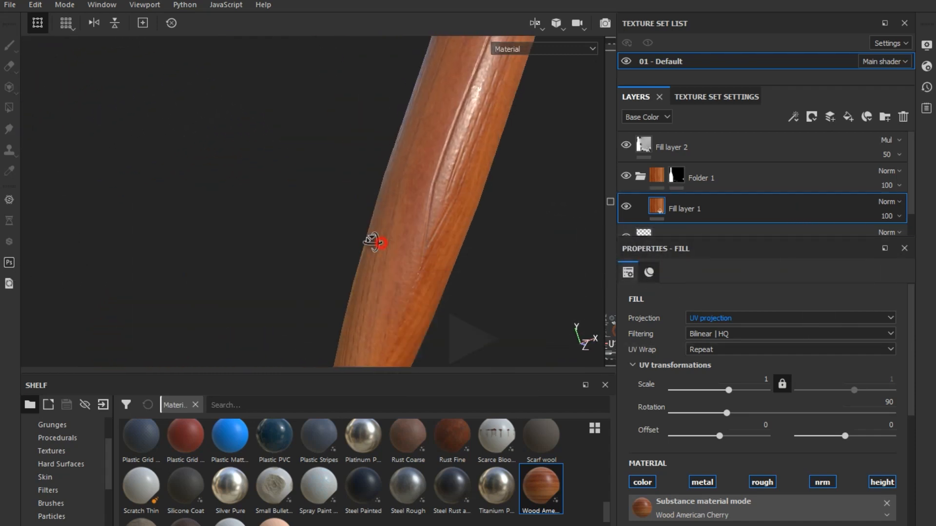
left_click_drag(374, 240, 327, 254, "alt")
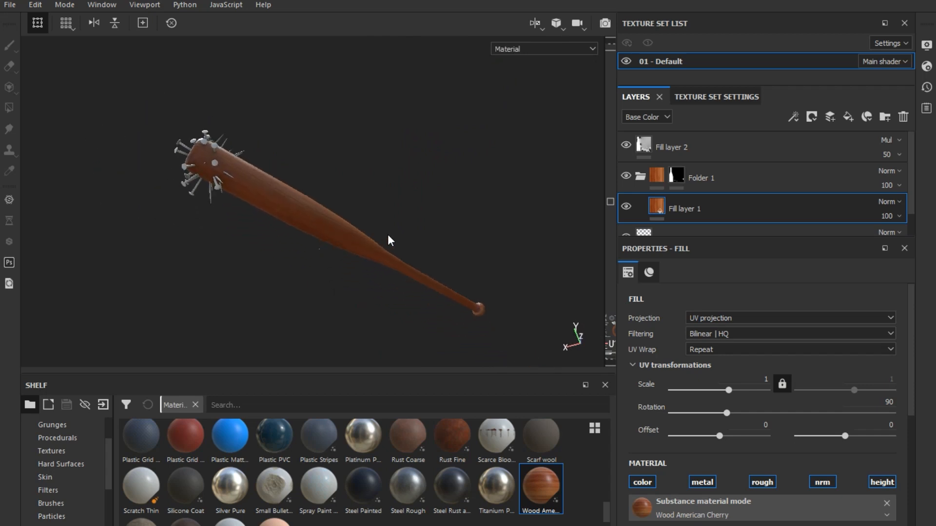
right_click_drag(388, 236, 330, 250, "shift")
scroll(340, 254, "up", 2)
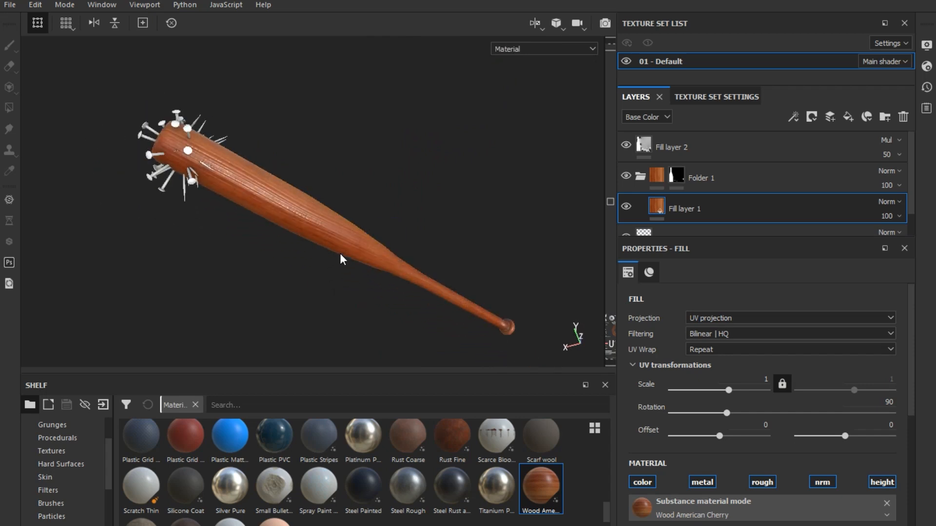
Set the UV scale of Fill layer 1 to 2
scroll(340, 254, "up", 3)
left_click_drag(347, 256, 383, 256, "alt")
middle_click_drag(236, 257, 274, 268, "alt")
key("ctrl")
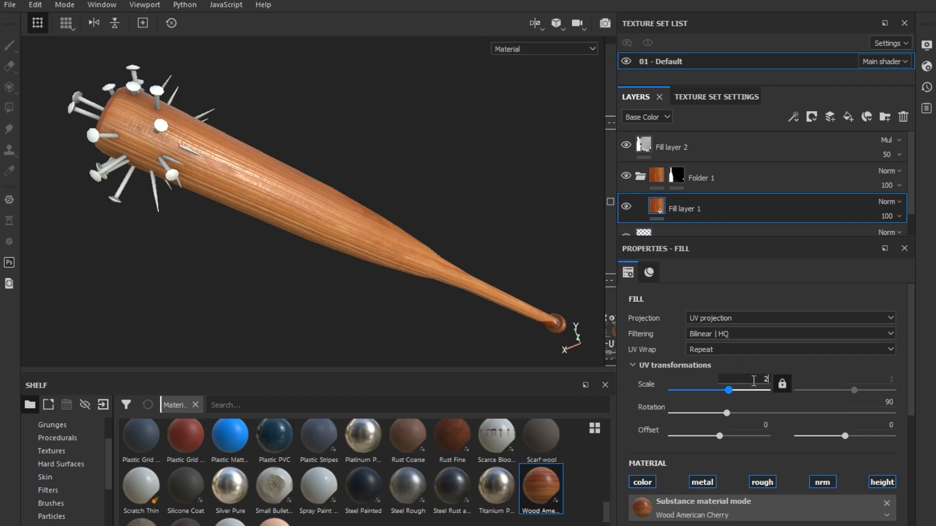
key("Return")
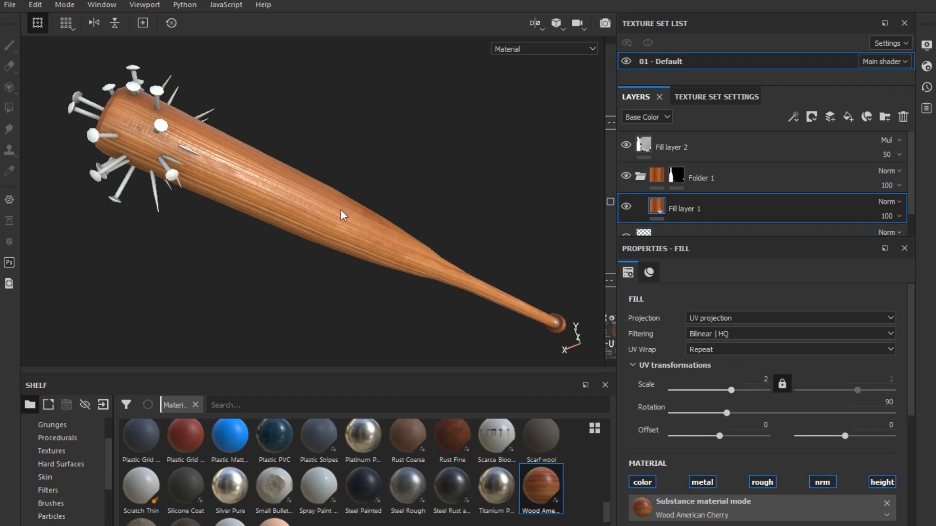
Inspect the rescaled cherry wood grain along the bat body from several angles and distances
left_click_drag(303, 216, 267, 246, "alt")
scroll(297, 288, "up", 5)
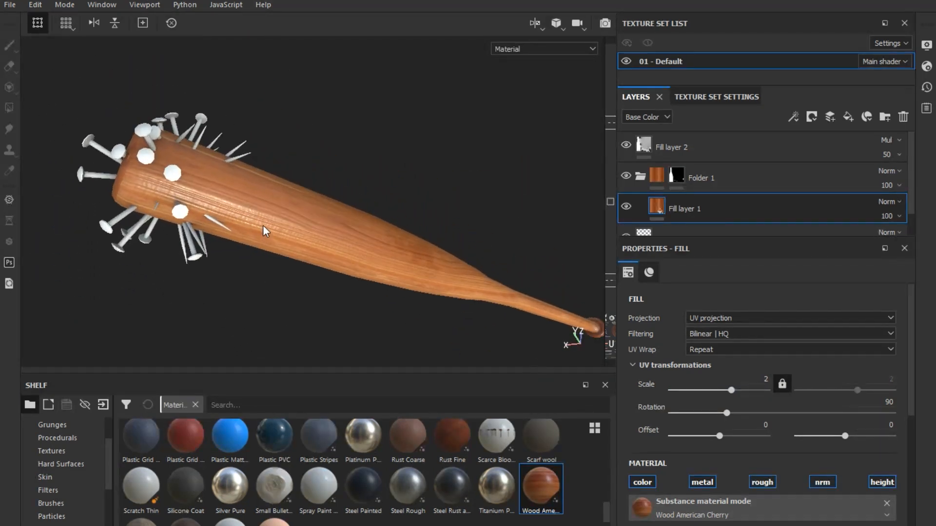
scroll(262, 227, "down", 5)
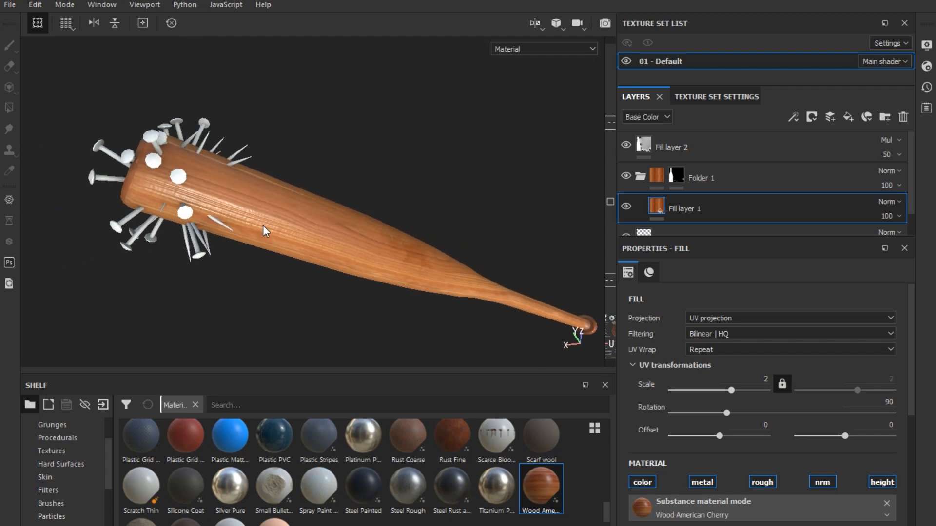
left_click_drag(333, 266, 346, 185, "alt")
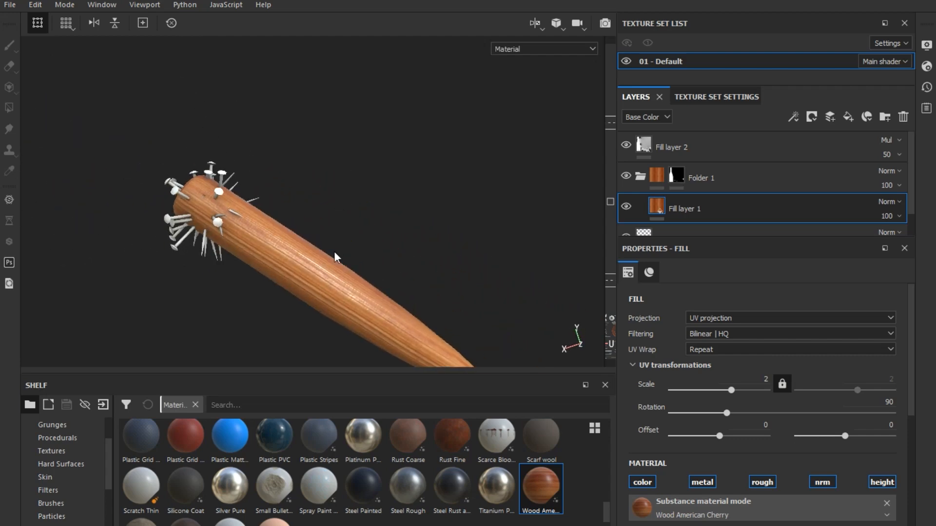
middle_click_drag(351, 294, 334, 222, "alt")
left_click_drag(359, 273, 294, 287, "alt")
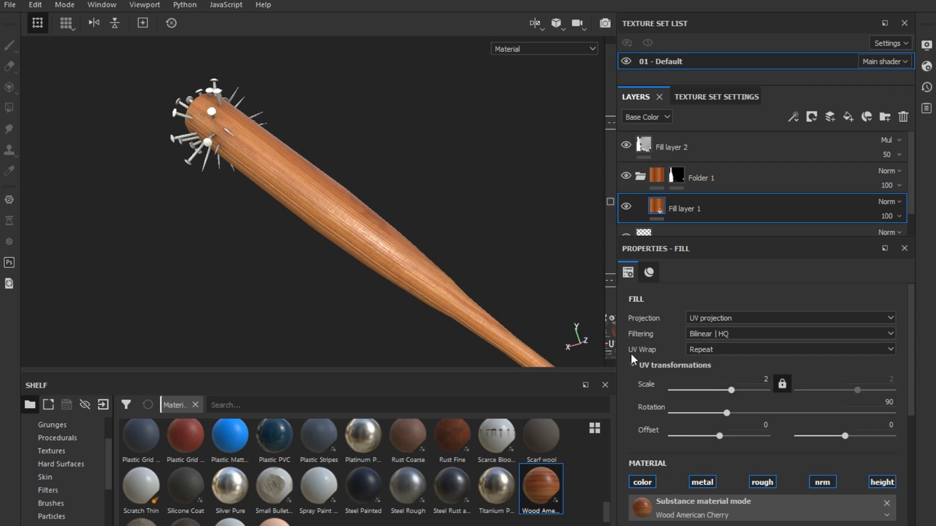
Set the Wood Color of the Wood American Cherry material to a slightly darker, more saturated orange-brown
scroll(678, 423, "down", 3)
left_click_drag(499, 340, 439, 331, "alt")
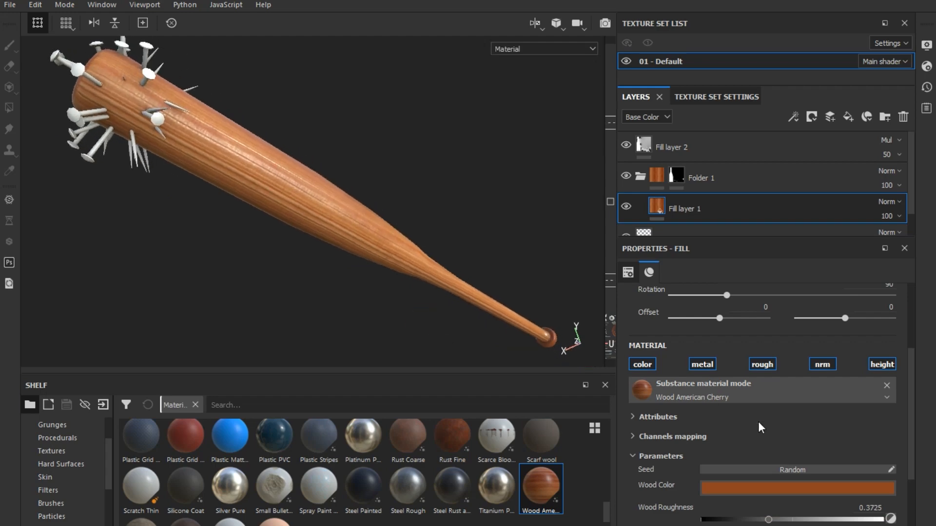
left_click(732, 485)
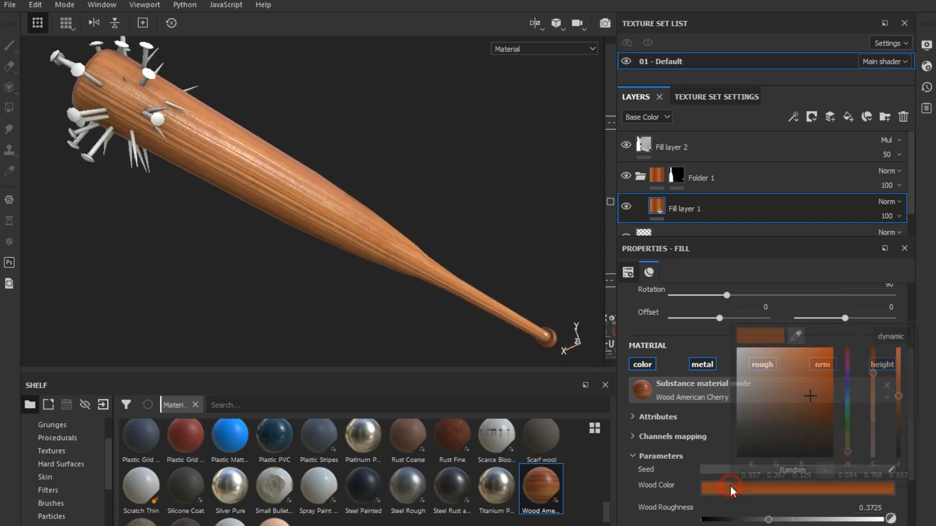
left_click(814, 397)
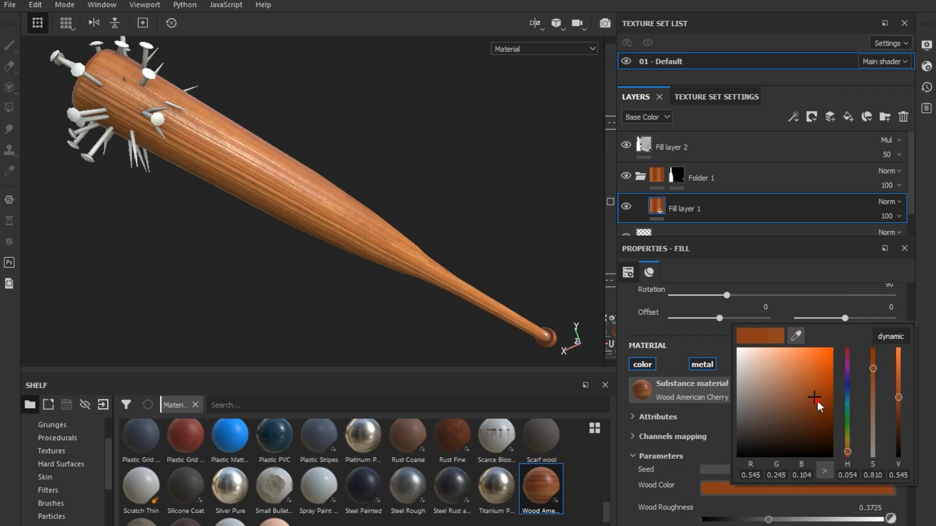
left_click(817, 401)
left_click(819, 402)
left_click(328, 286)
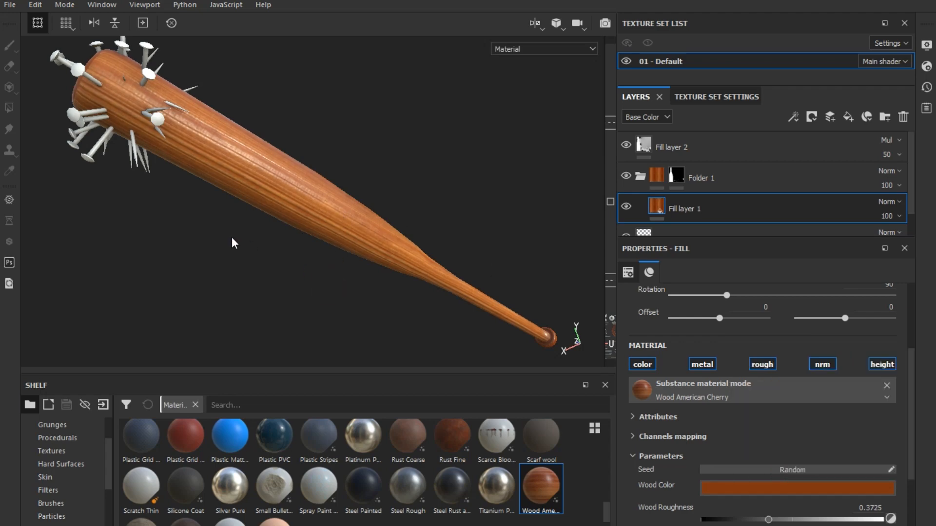
Duplicate Folder 1 above the original and invert the mask of the copy so it covers the nails
mouse_move(232, 237)
left_mouse_down("alt")
mouse_move(328, 268)
mouse_move(331, 293)
mouse_move(220, 242)
mouse_move(249, 292)
mouse_move(253, 317)
mouse_move(236, 321)
mouse_move(265, 317)
mouse_move(262, 290)
left_mouse_up("alt")
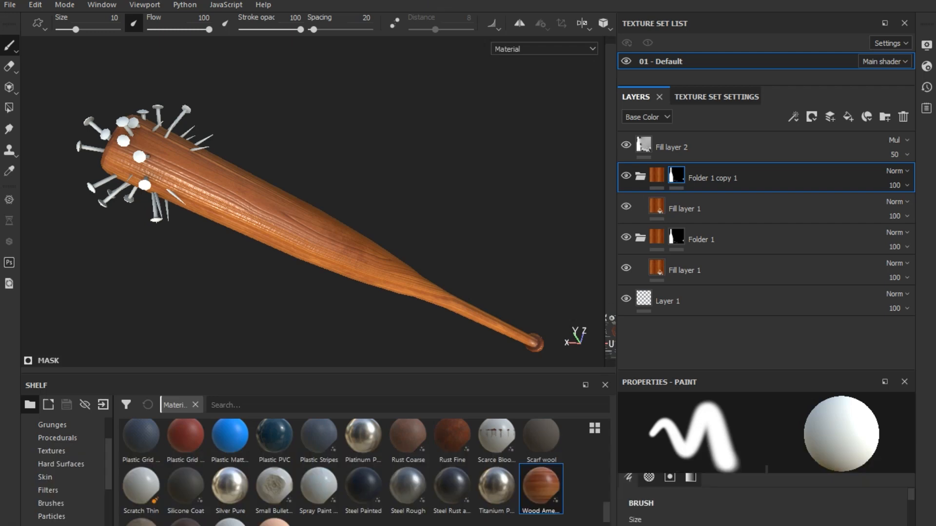
right_click(682, 170)
left_click(733, 282)
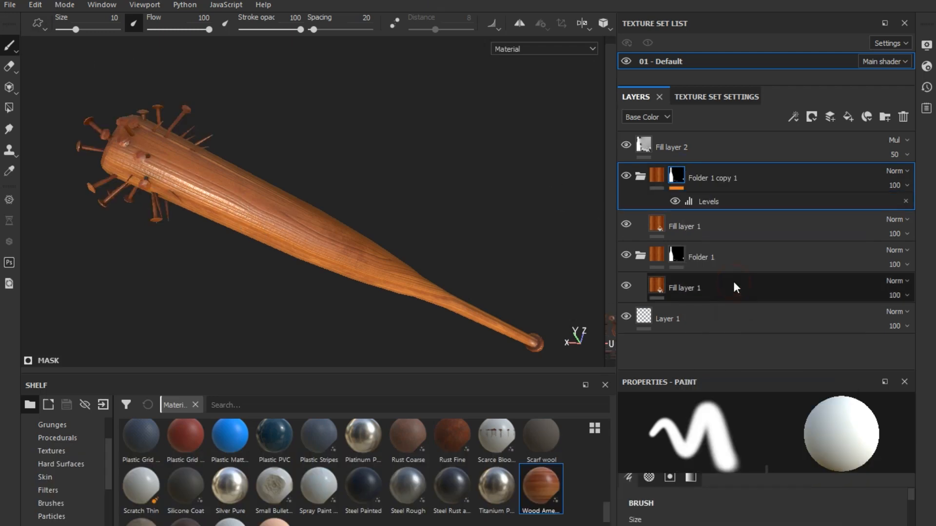
Apply the Steel Rough material to Fill layer 1 inside Folder 1 copy 1 and check it on the nails
left_click(713, 233)
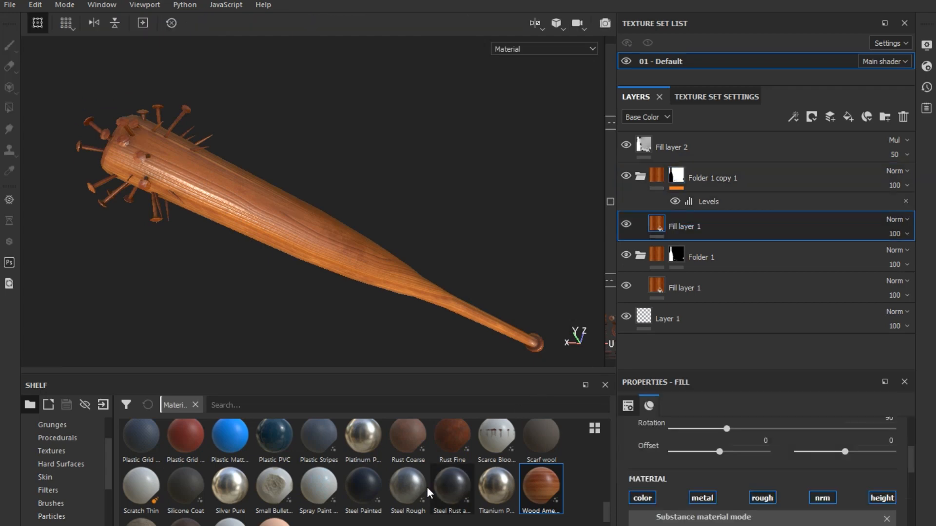
left_click(420, 493)
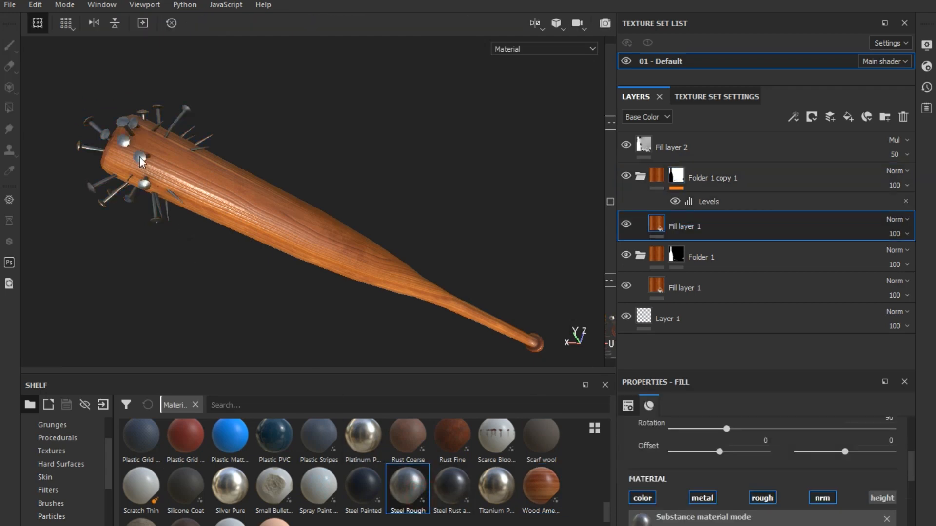
scroll(105, 140, "up", 5)
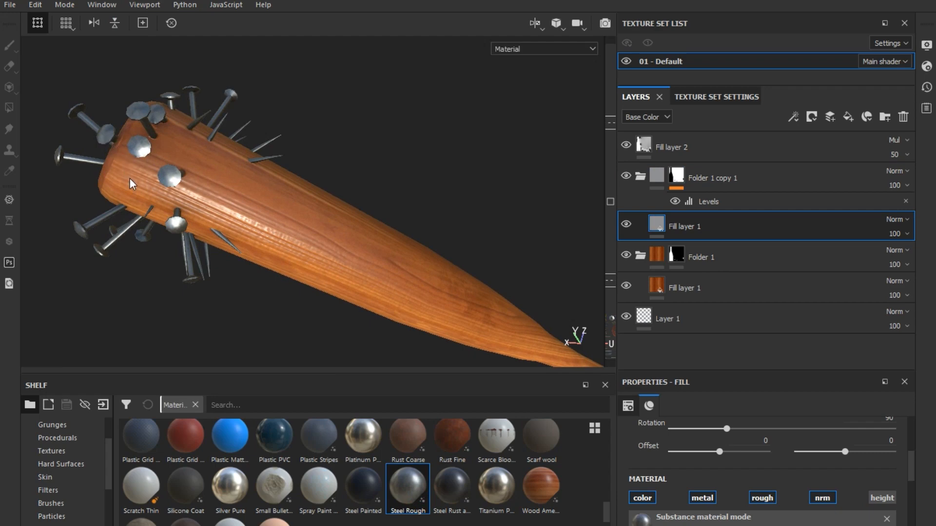
scroll(130, 179, "up", 4)
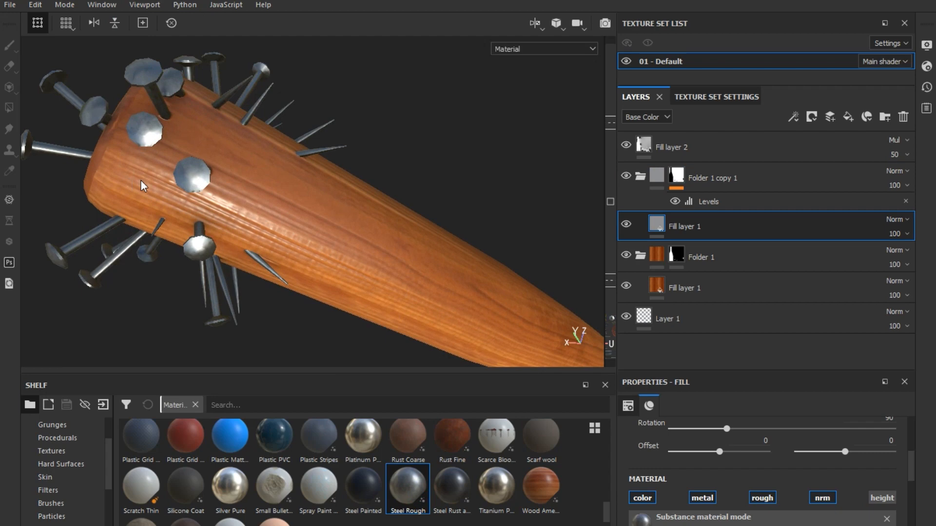
scroll(426, 212, "down", 4)
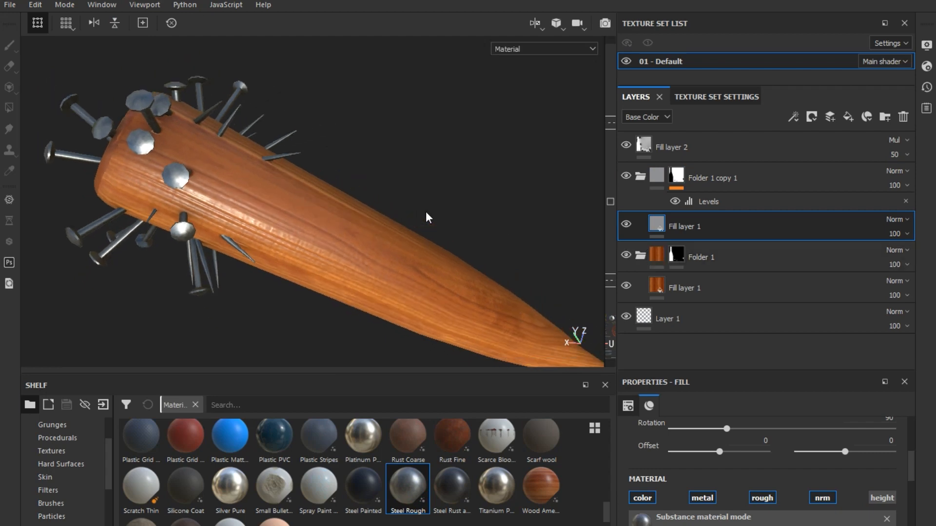
scroll(425, 212, "down", 1)
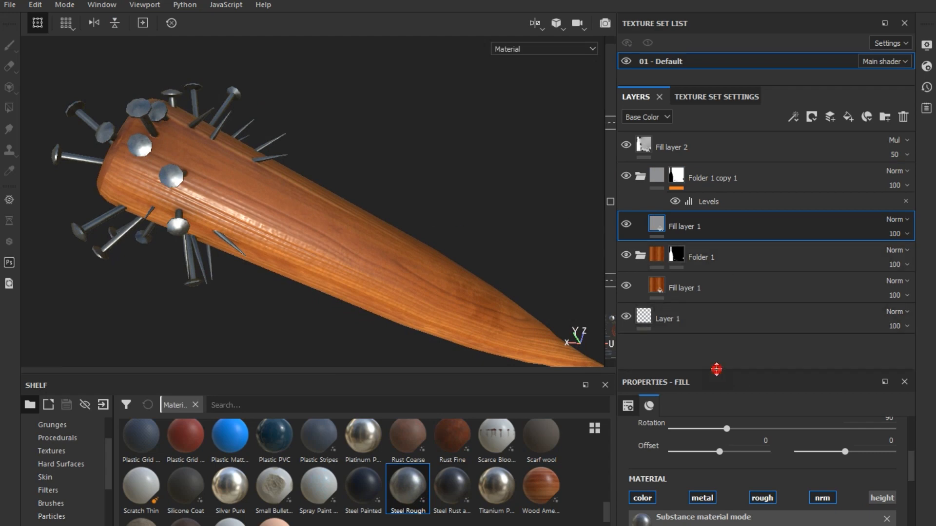
Enable the height channel of the Steel Rough fill and set its Normal Intensity to 5.8
left_click_drag(720, 371, 722, 274)
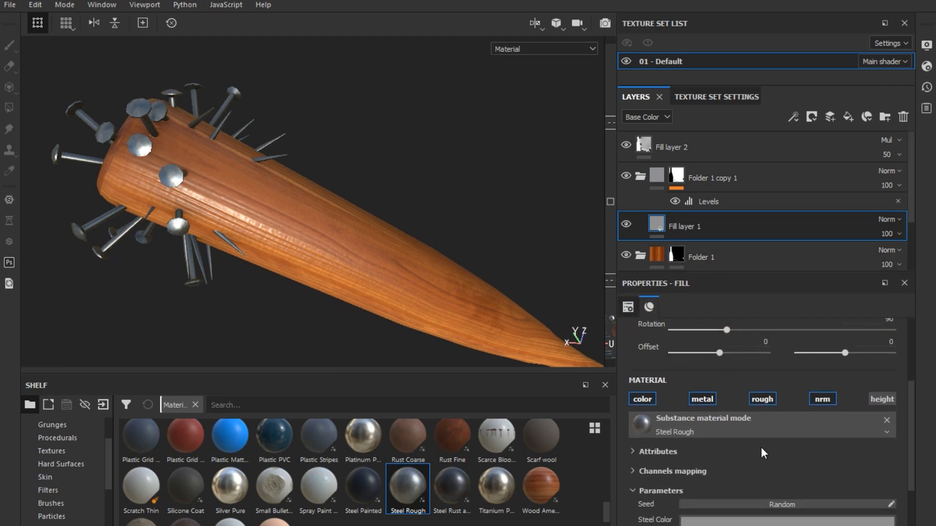
left_click(894, 404)
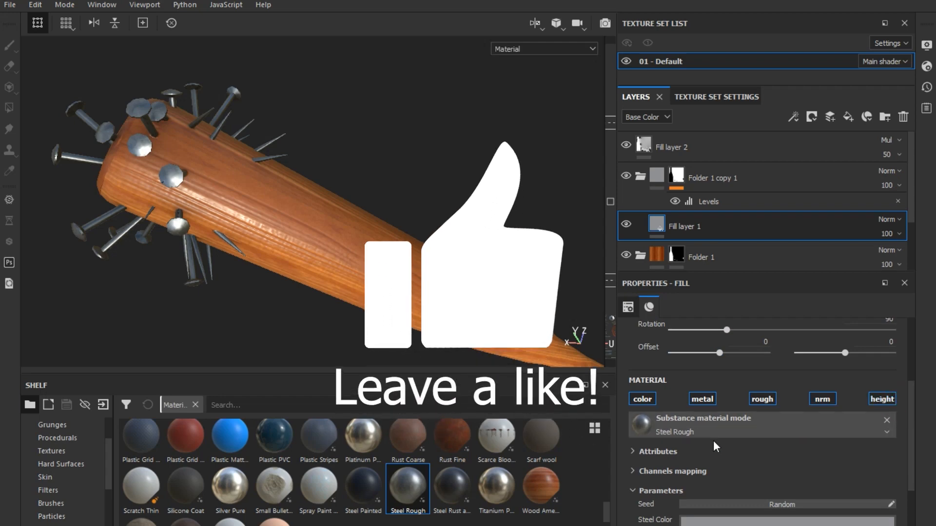
scroll(712, 440, "down", 3)
left_click(651, 503)
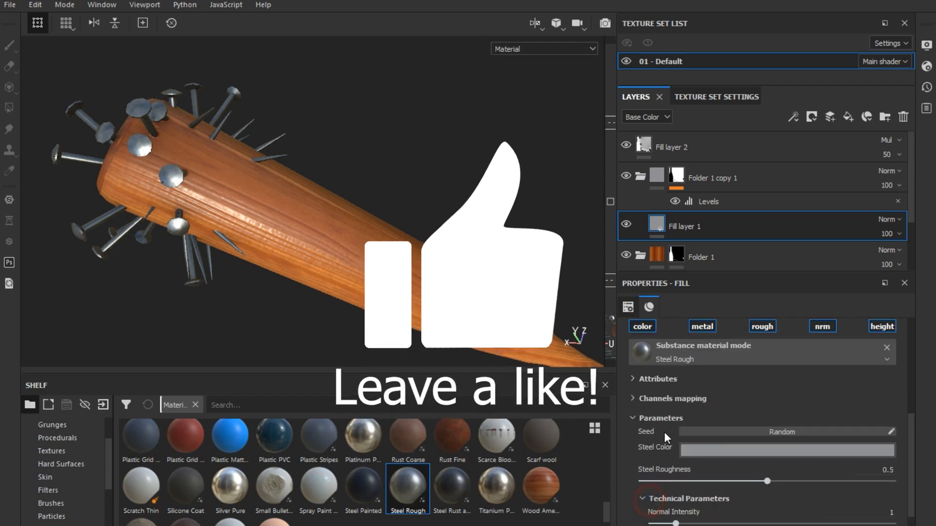
scroll(714, 517, "down", 1)
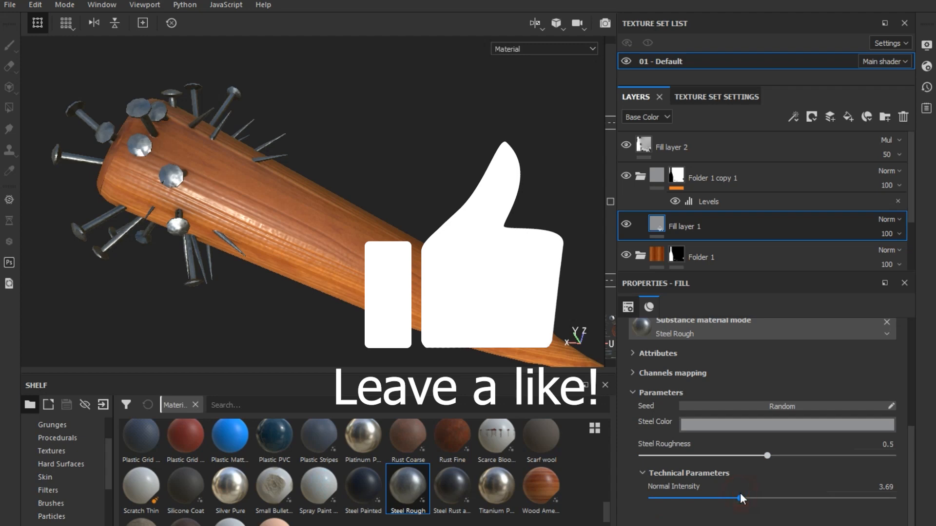
left_click_drag(769, 497, 791, 497)
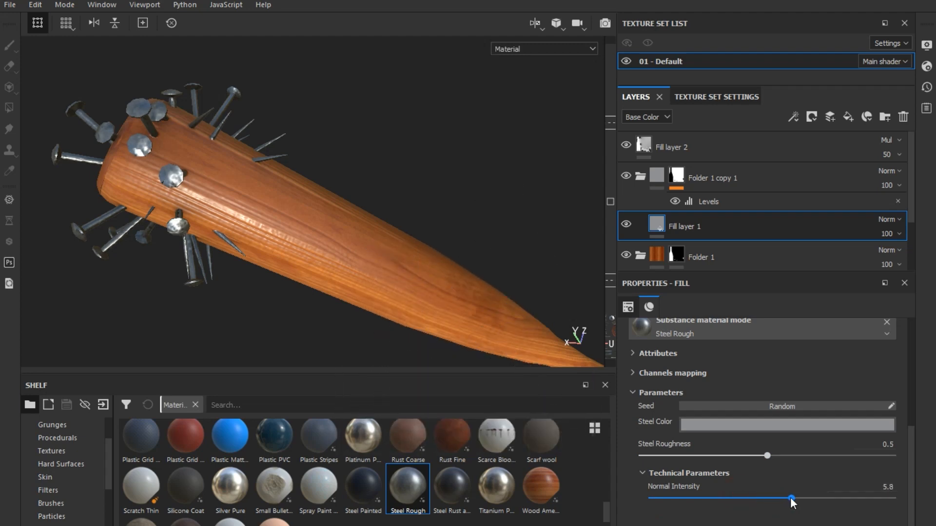
Change the projection of the Steel Rough fill layer to Tri-planar projection
scroll(711, 387, "up", 5)
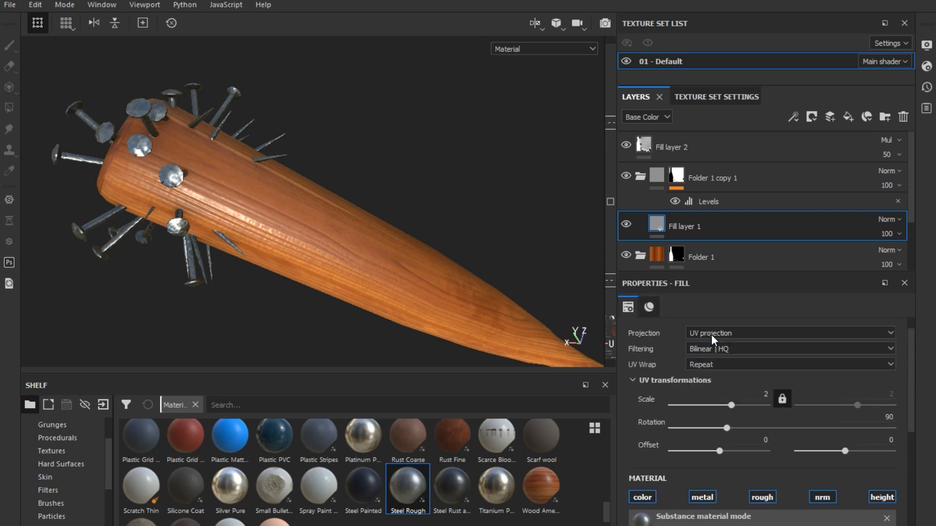
left_click(712, 333)
left_click(712, 354)
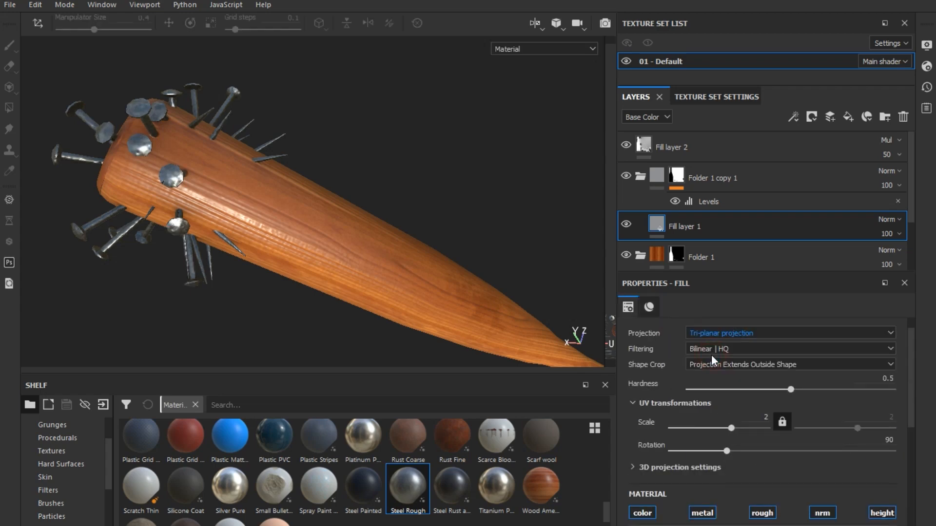
scroll(135, 163, "up", 5)
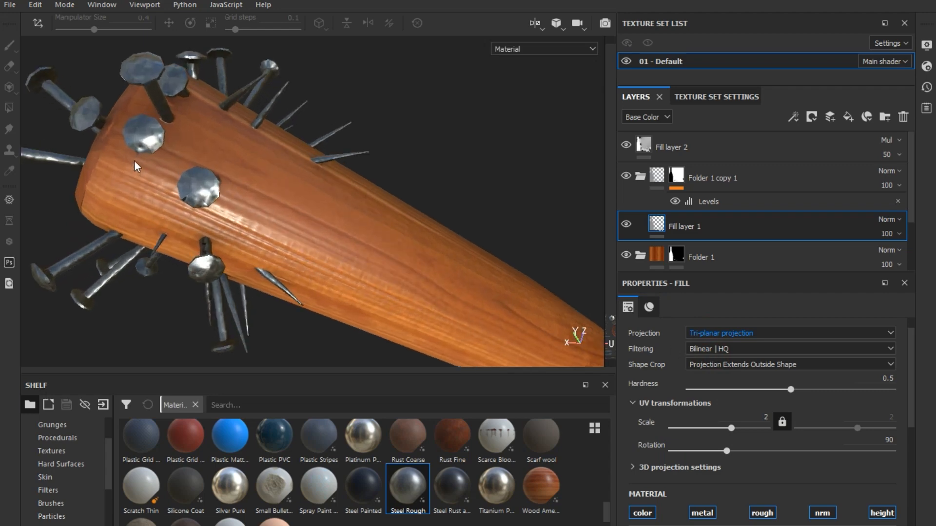
Set the UV scale of the Steel Rough fill layer to 4
left_click_drag(731, 424, 733, 429)
left_click(759, 417)
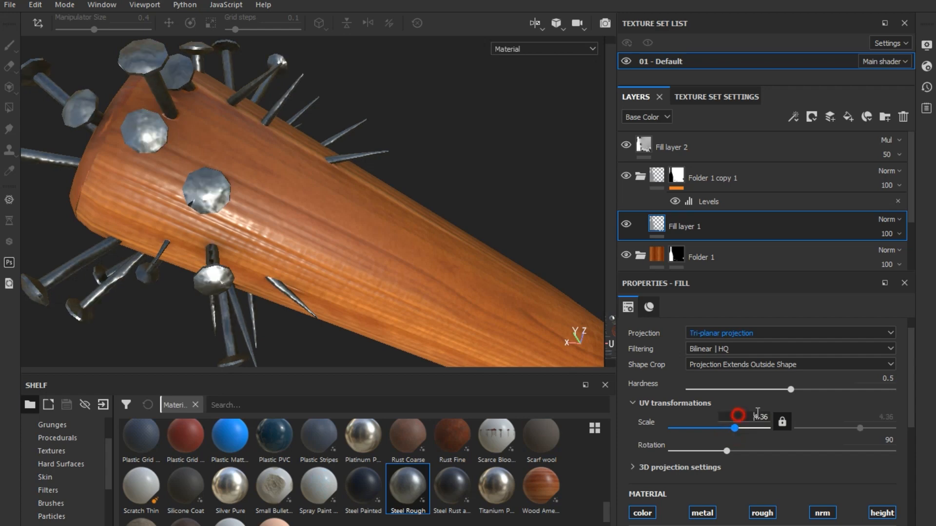
left_click_drag(752, 417, 781, 422)
type("4")
key("Return")
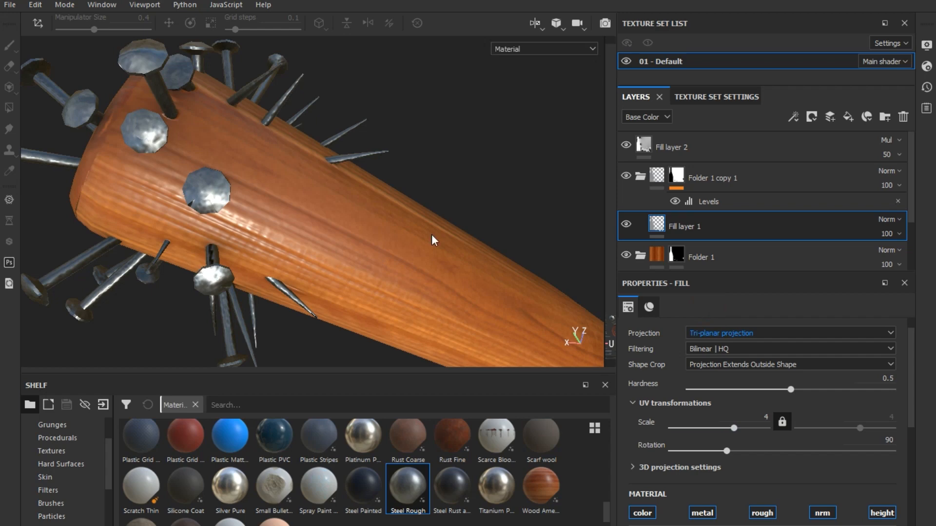
scroll(406, 230, "down", 8)
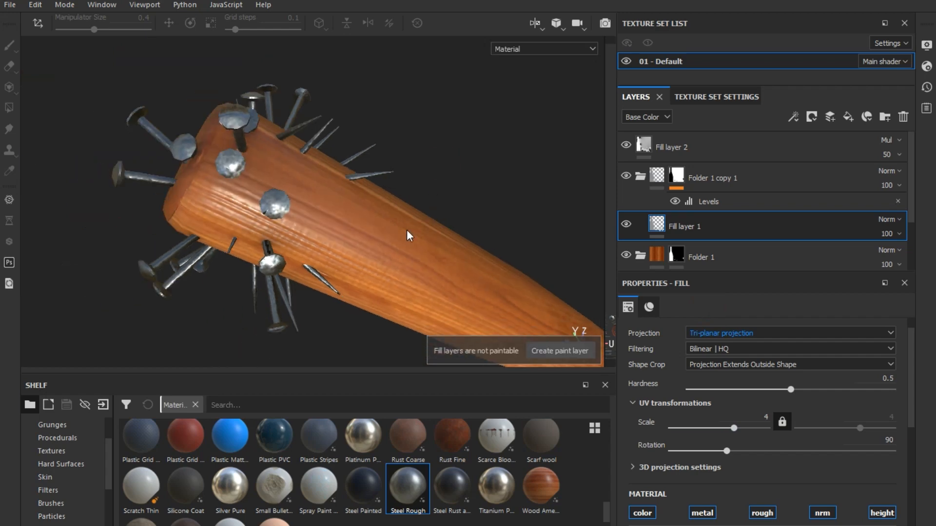
Replace the material of Fill layer 1 in Folder 1 with Wood Walnut and enable its height channel
scroll(422, 231, "down", 2)
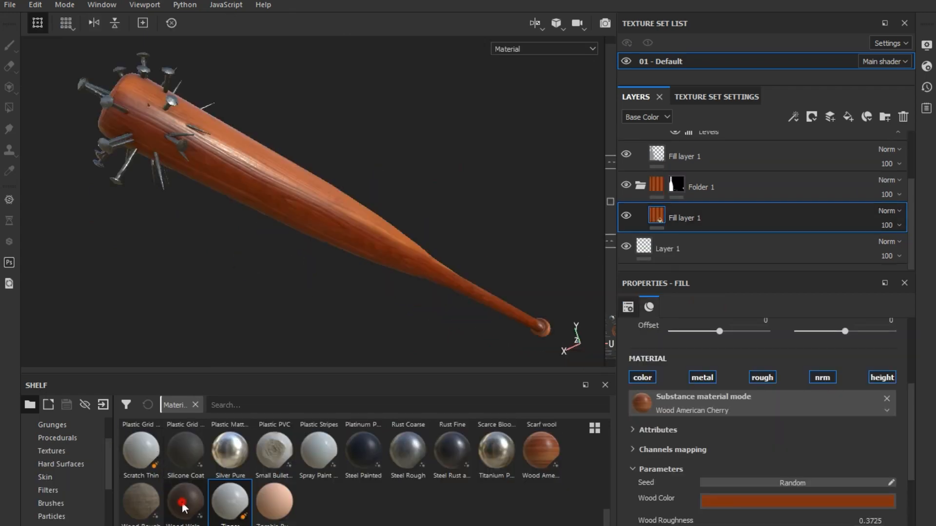
left_click(184, 505)
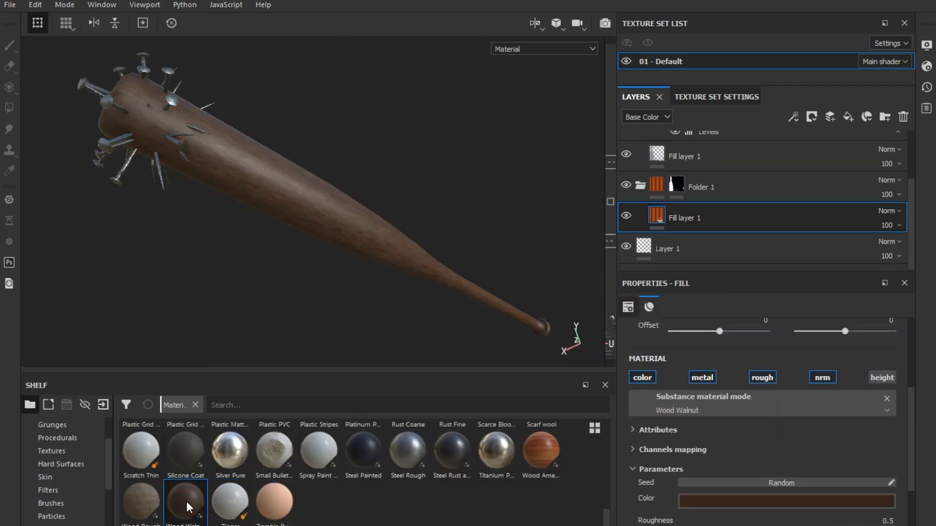
scroll(747, 463, "down", 1)
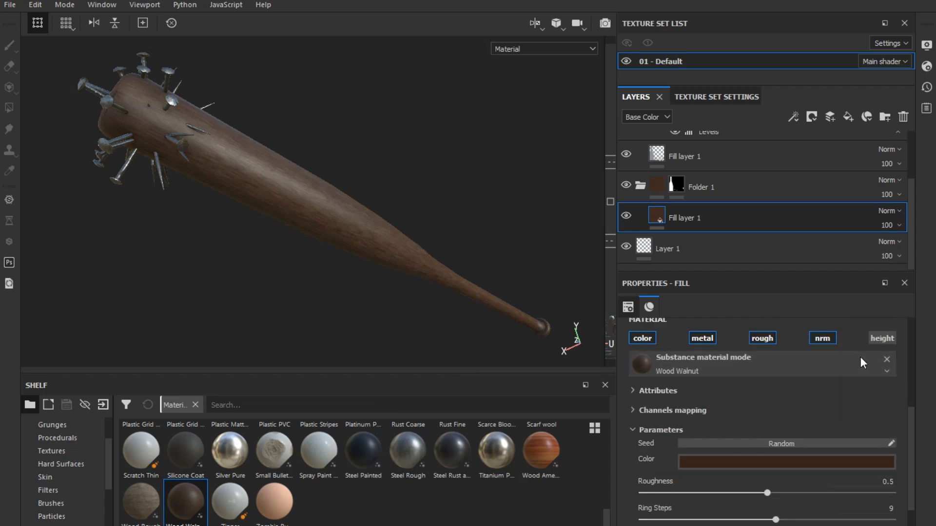
left_click(887, 337)
Set the Color of the Wood Walnut material to a brighter, saturated reddish brown
left_click(701, 460)
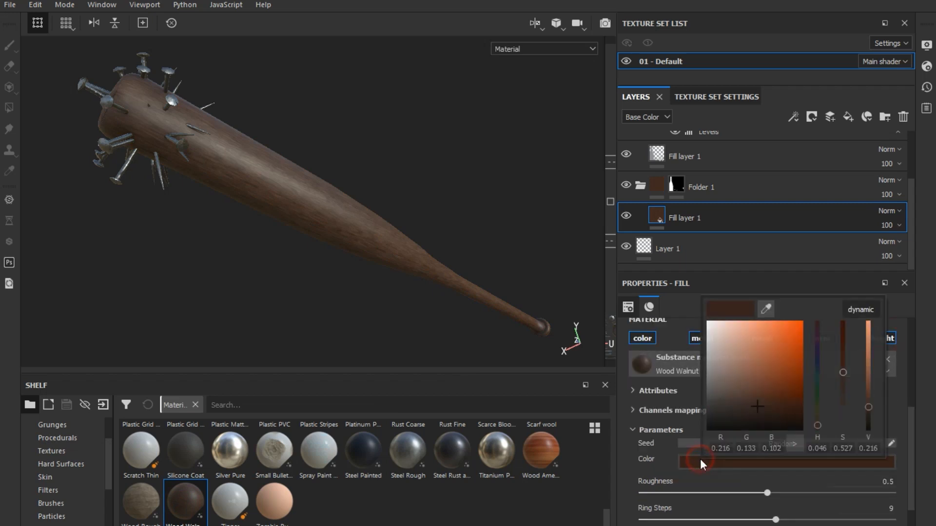
left_click(760, 396)
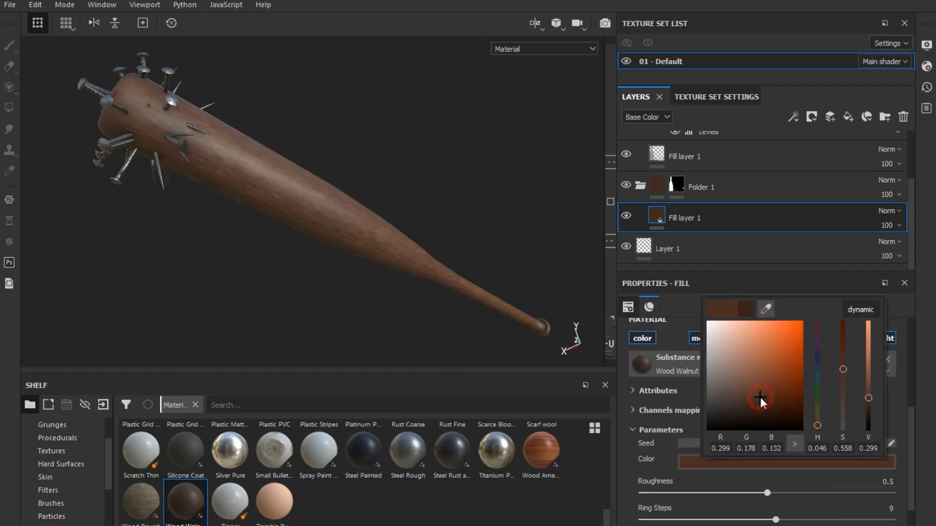
left_click_drag(764, 397, 786, 388)
left_click(382, 303)
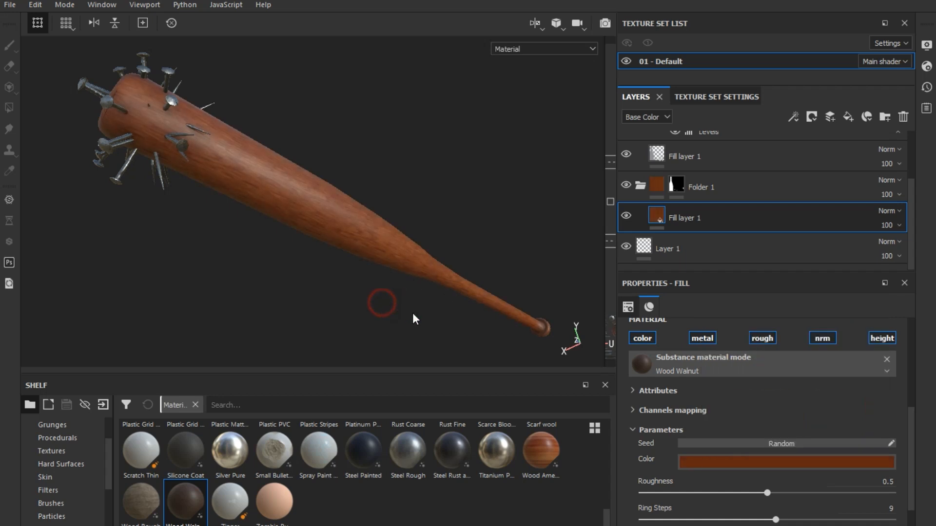
Change the Wood Walnut Color to a muted brown with RGB 0.335, 0.231, 0.192
left_click_drag(401, 260, 343, 233, "alt")
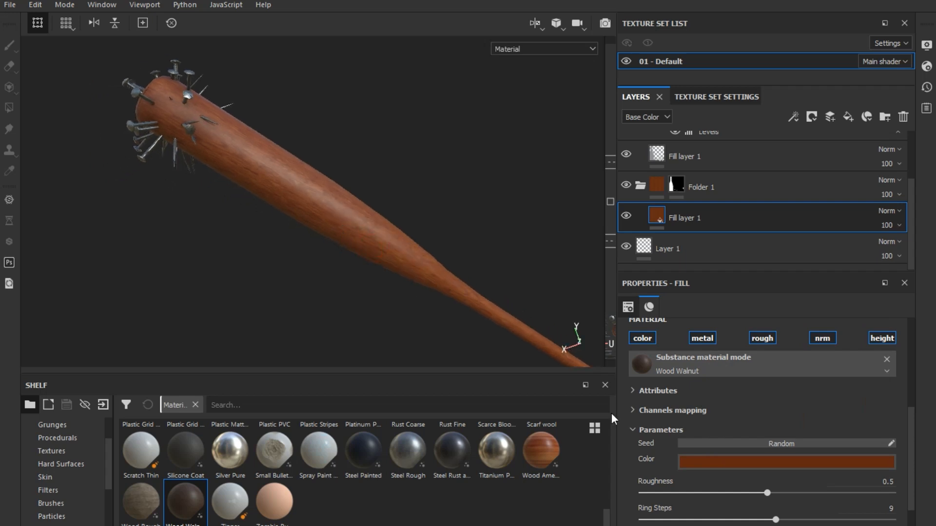
left_click(730, 459)
left_click(783, 394)
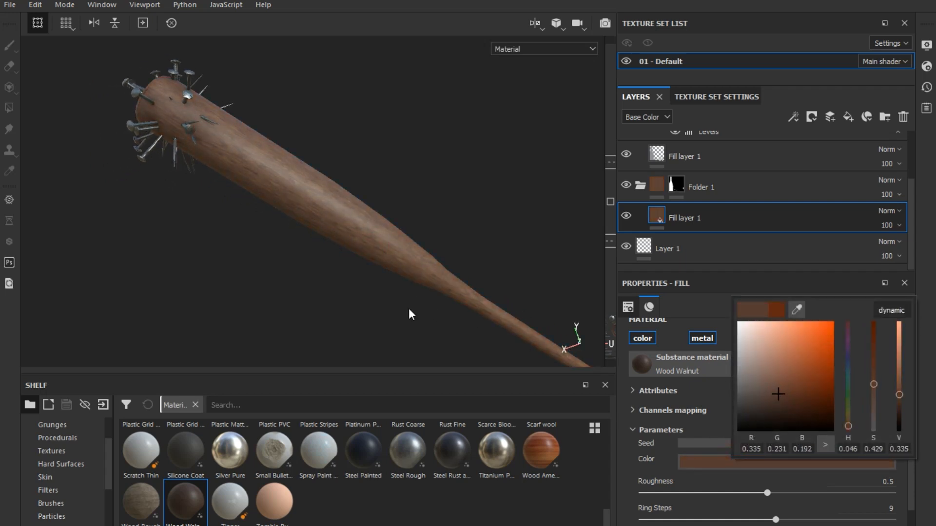
Duplicate the Wood Walnut Fill layer 1 in Folder 1 and add a black mask to the copy
left_click(371, 307)
middle_click_drag(389, 308, 316, 253, "alt")
right_click(740, 218)
left_click(787, 238)
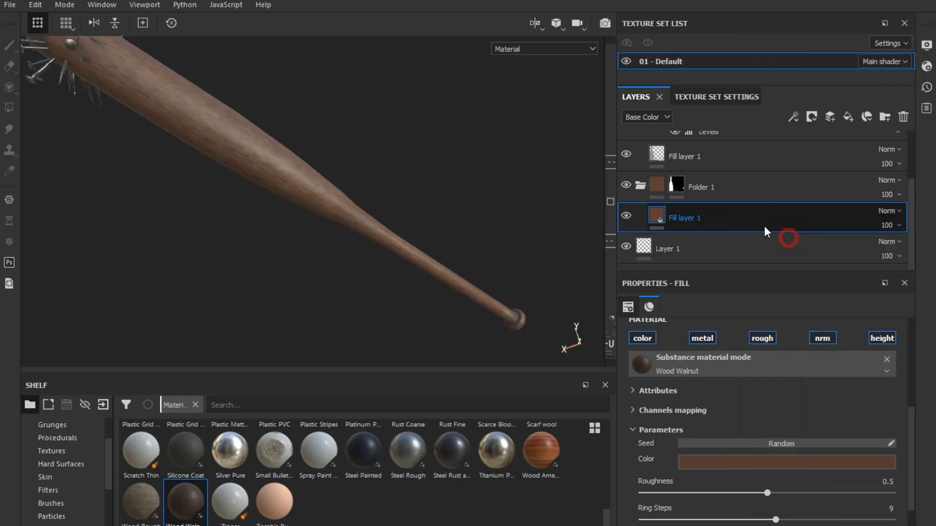
right_click(747, 220)
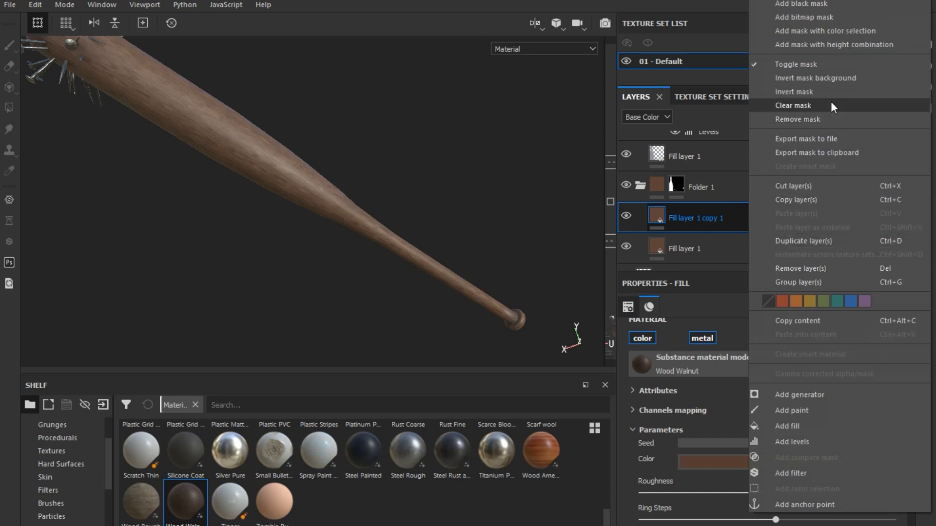
right_click(706, 214)
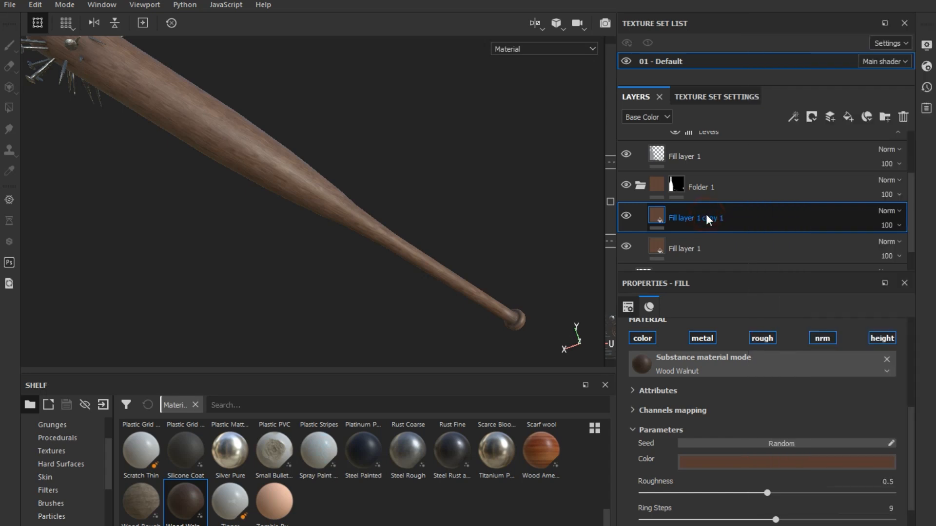
right_click(706, 214)
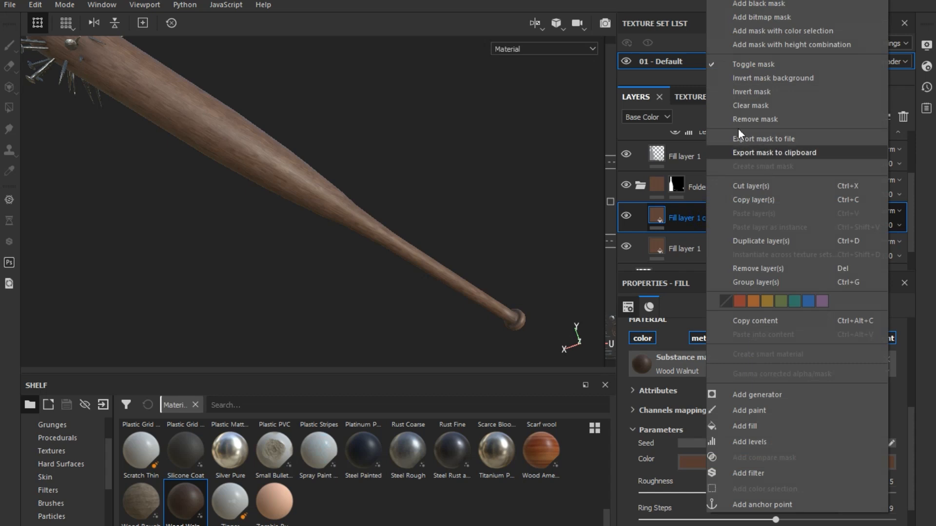
left_click(742, 7)
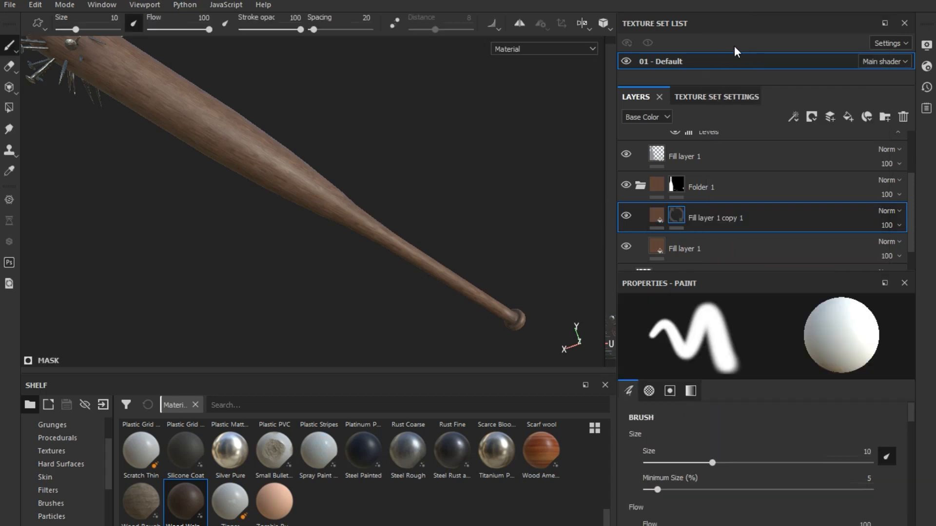
Reveal the bat's handle in the copied fill layer's mask with Polygon Fill in quad fill mode at color value 1
left_click(9, 108)
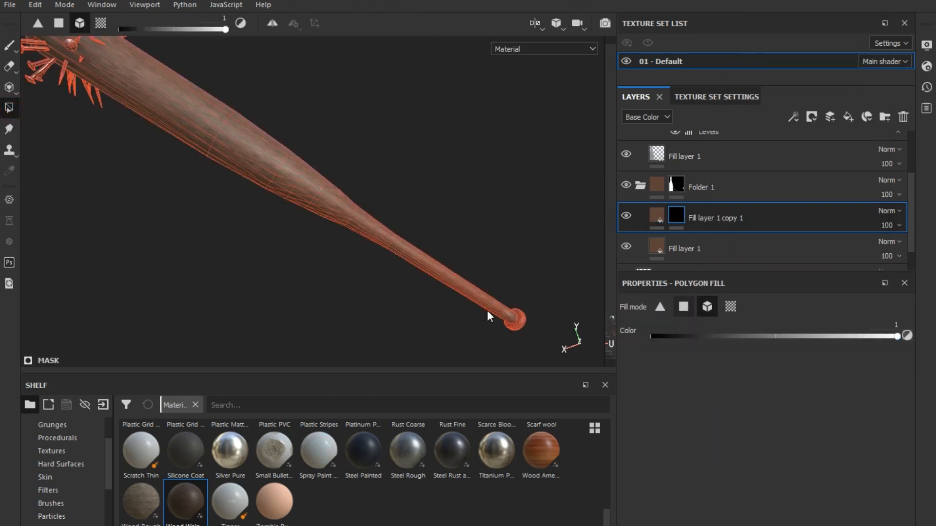
middle_click_drag(414, 301, 341, 280, "alt")
scroll(420, 300, "up", 3)
scroll(424, 302, "up", 2)
left_click_drag(424, 302, 463, 301, "alt")
middle_click_drag(463, 301, 308, 207, "alt")
left_click_drag(309, 213, 306, 244, "alt")
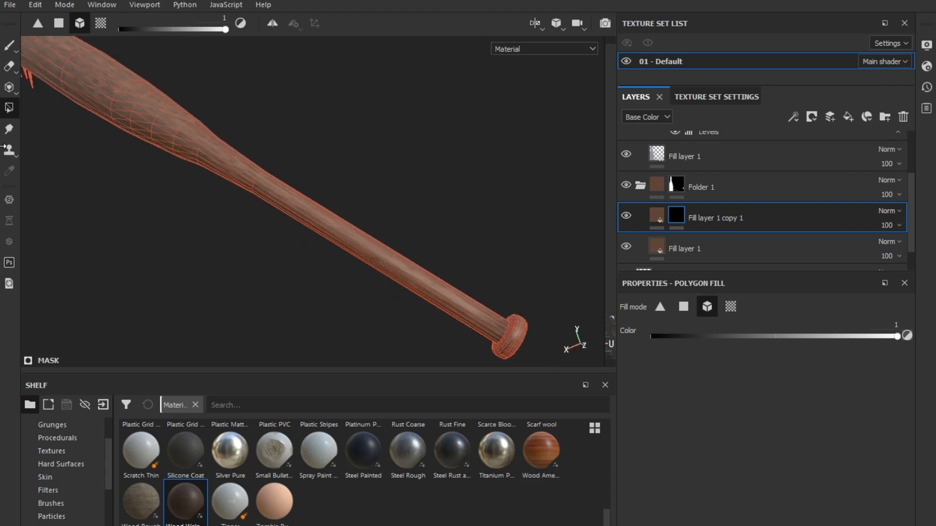
left_click(684, 306)
scroll(379, 250, "up", 5)
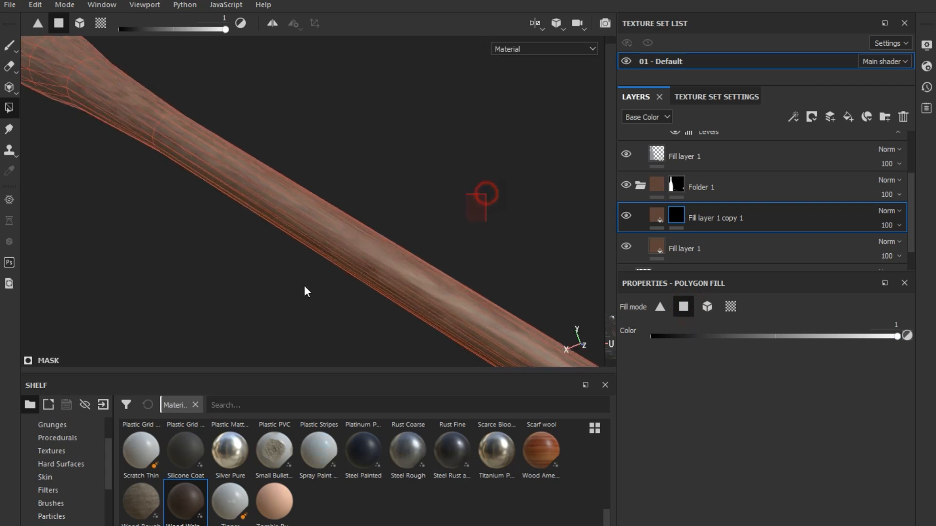
left_click_drag(305, 287, 194, 324)
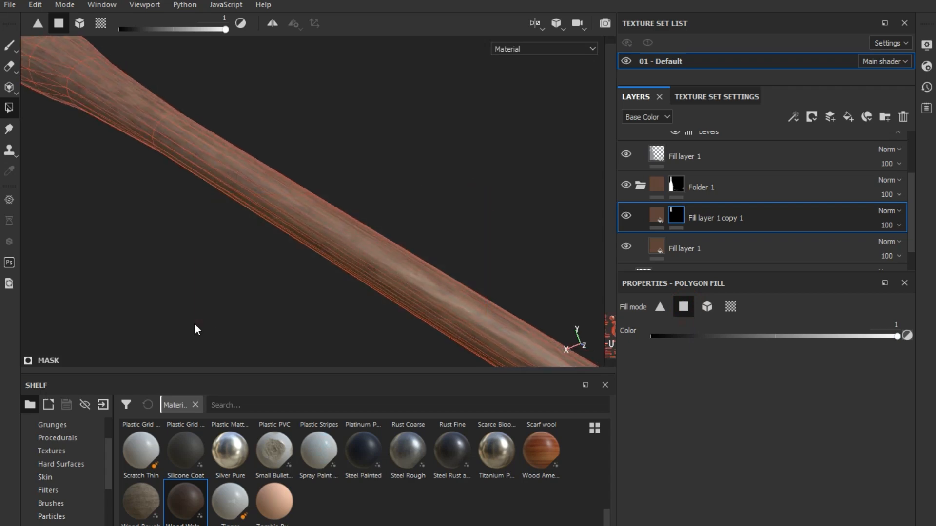
left_click(9, 48)
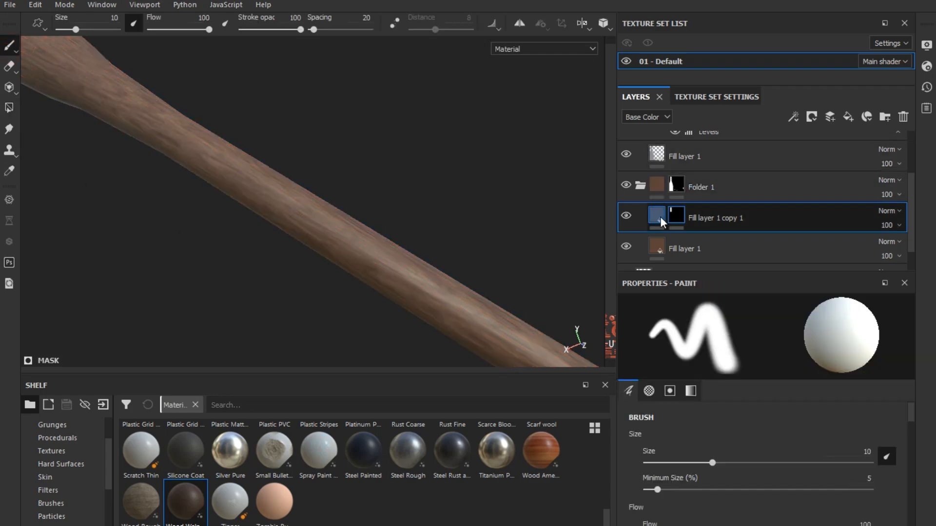
Set the Wood Walnut Color of the copied fill layer to a dark brown with RGB 0.204, 0.151, 0.132
left_click(657, 215)
left_click(729, 474)
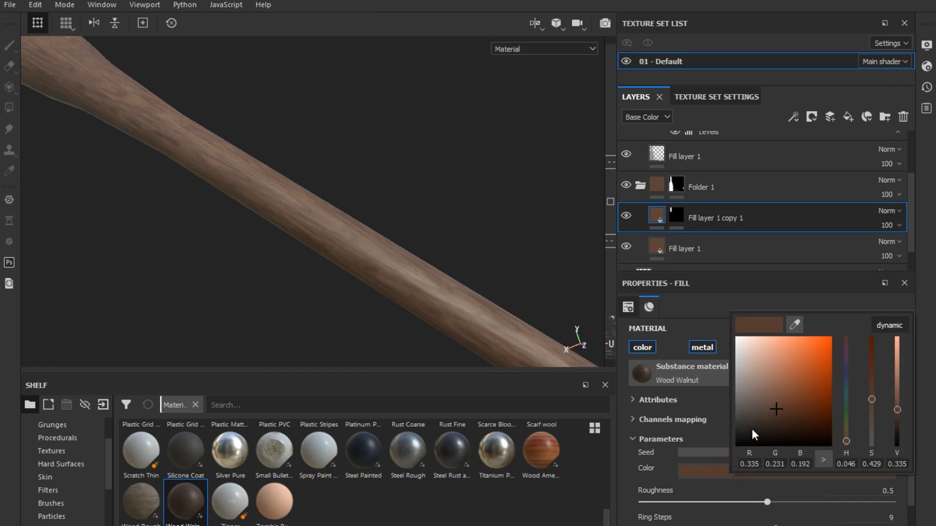
left_click(769, 424)
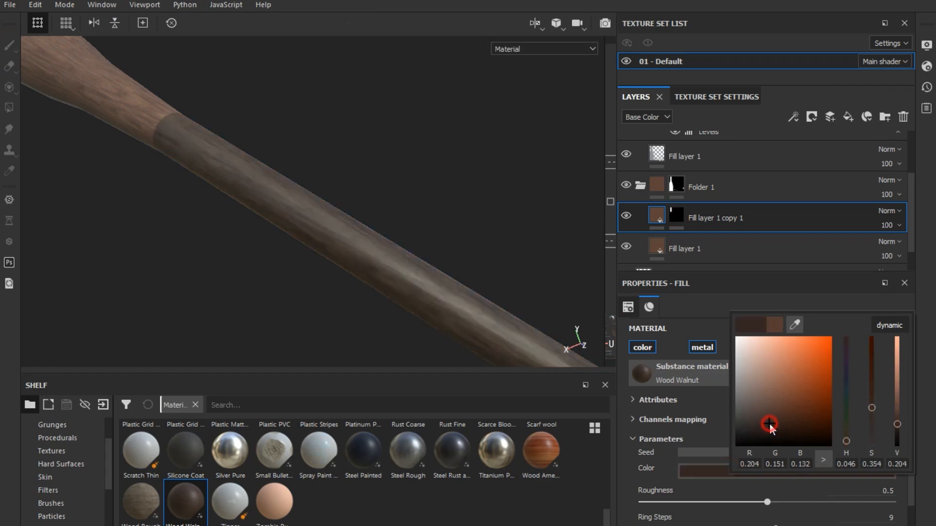
left_click(221, 292)
scroll(220, 291, "down", 8)
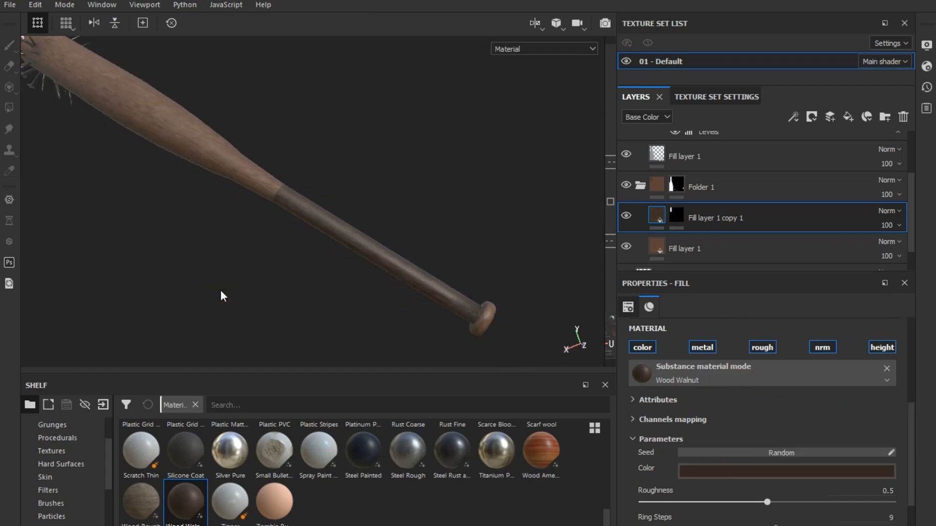
scroll(295, 262, "up", 5)
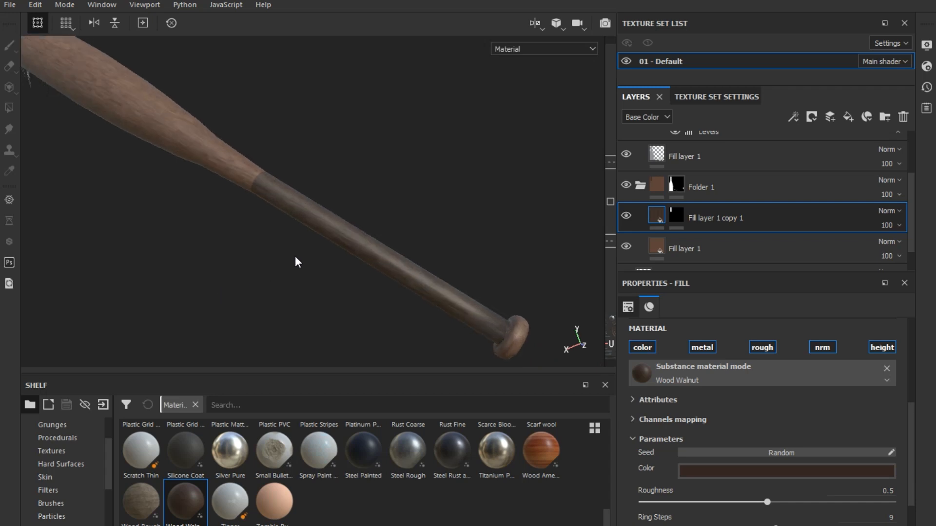
Add the knob at the handle's end to the copied fill layer's mask with Polygon Fill
left_click(675, 217)
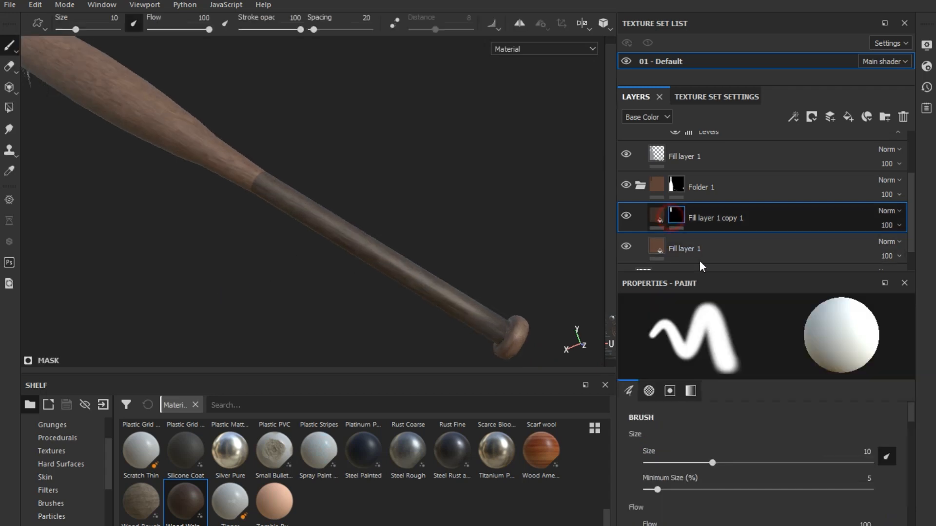
left_click(9, 108)
left_click_drag(479, 303, 551, 377)
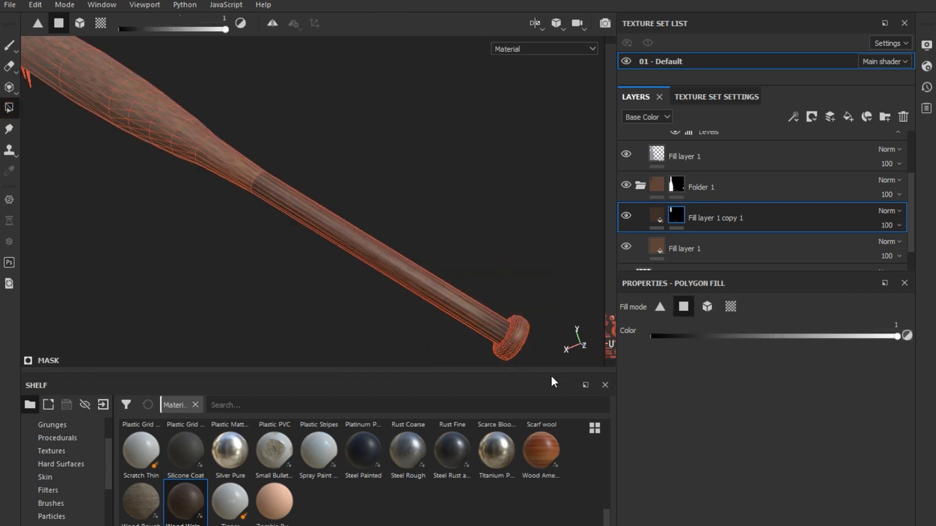
left_click(6, 49)
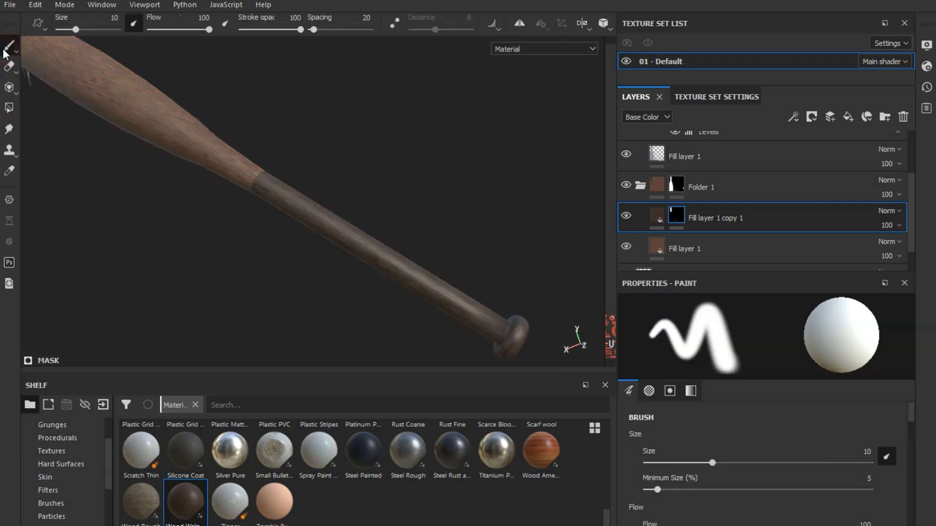
mouse_move(408, 243)
left_mouse_down("alt")
mouse_move(311, 211)
mouse_move(449, 282)
left_mouse_up("alt")
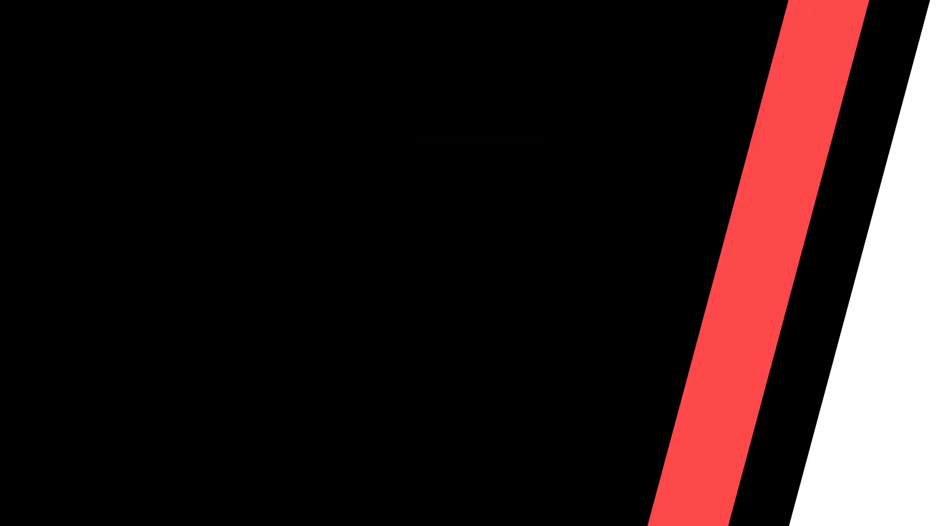